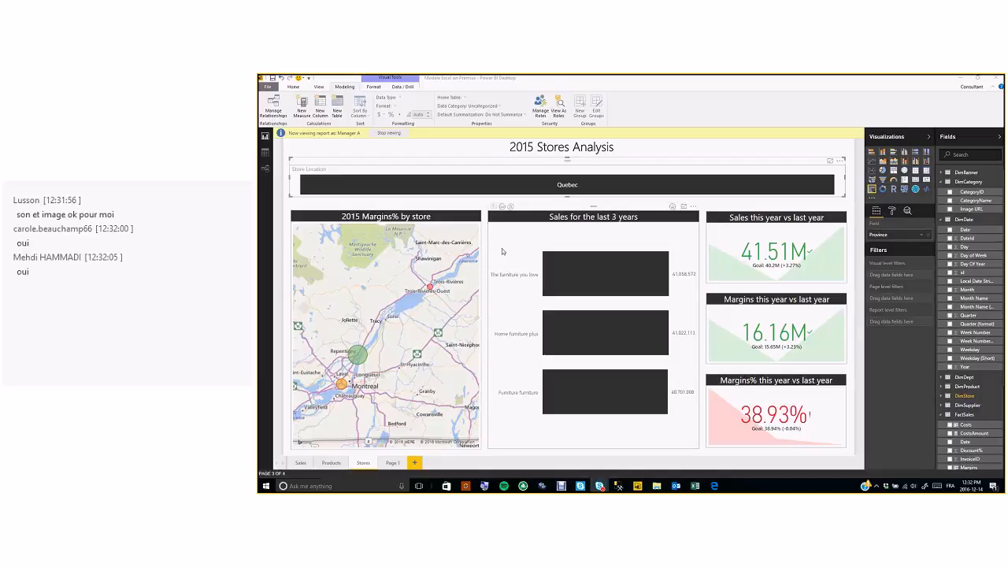
- Stop viewing the report as Manager A and bring up the Home tab's publishing commands
click(388, 133)
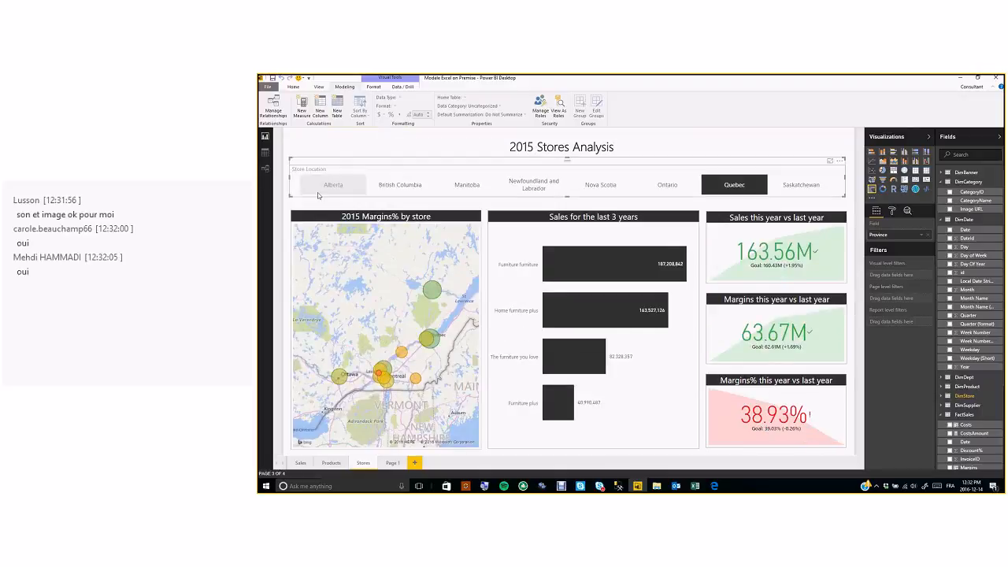
mouse_move(632, 278)
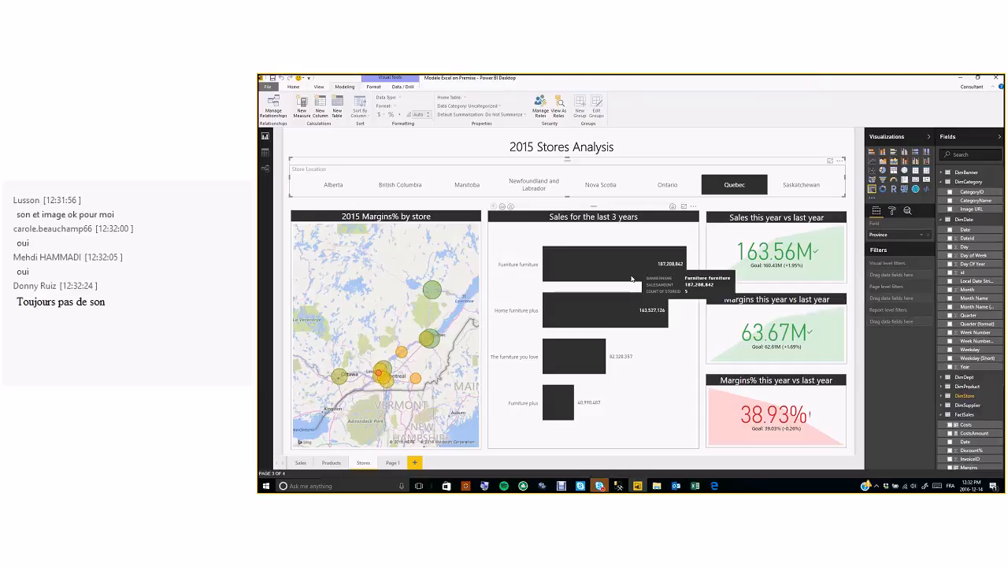
click(293, 87)
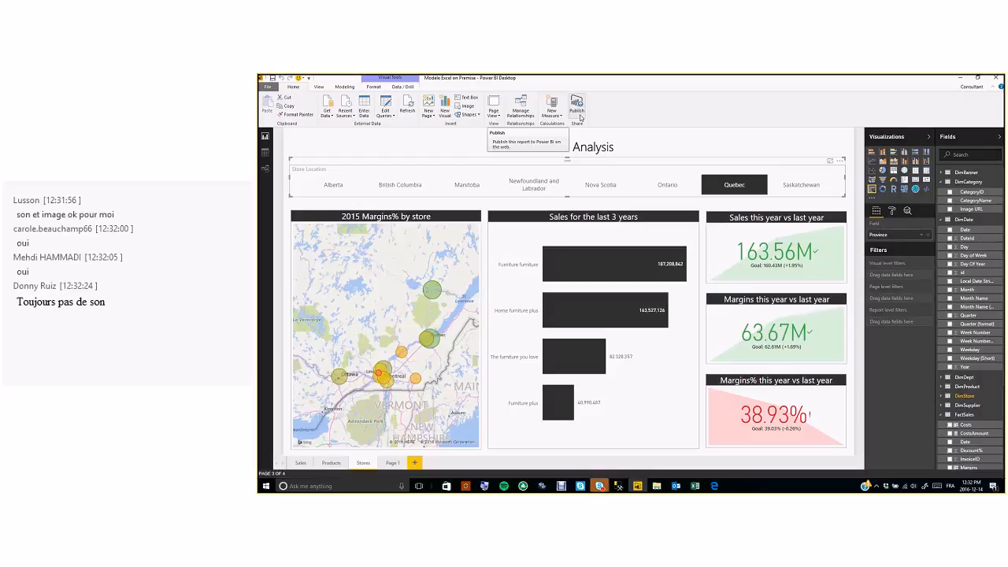
click(578, 111)
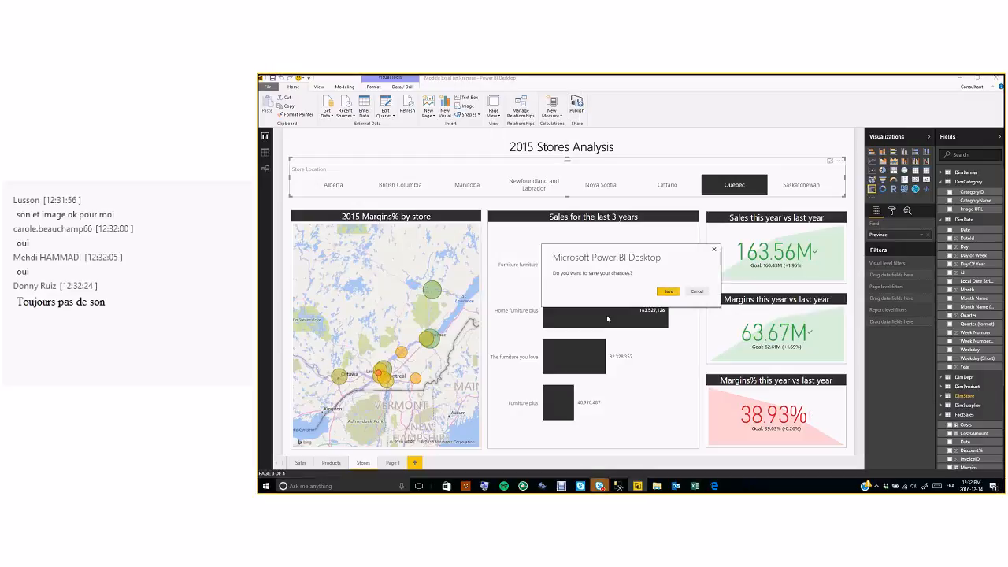
click(692, 292)
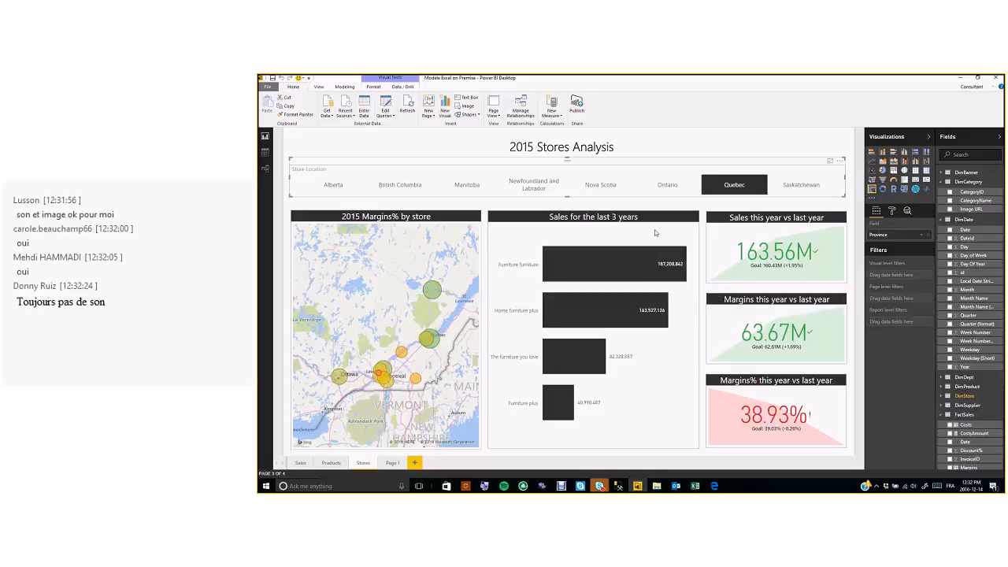
click(578, 106)
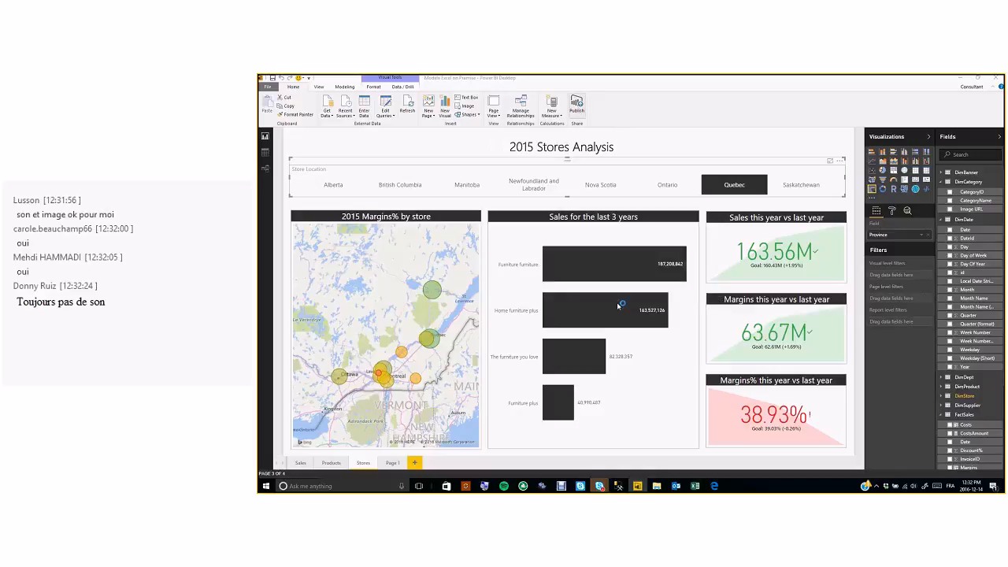
click(665, 295)
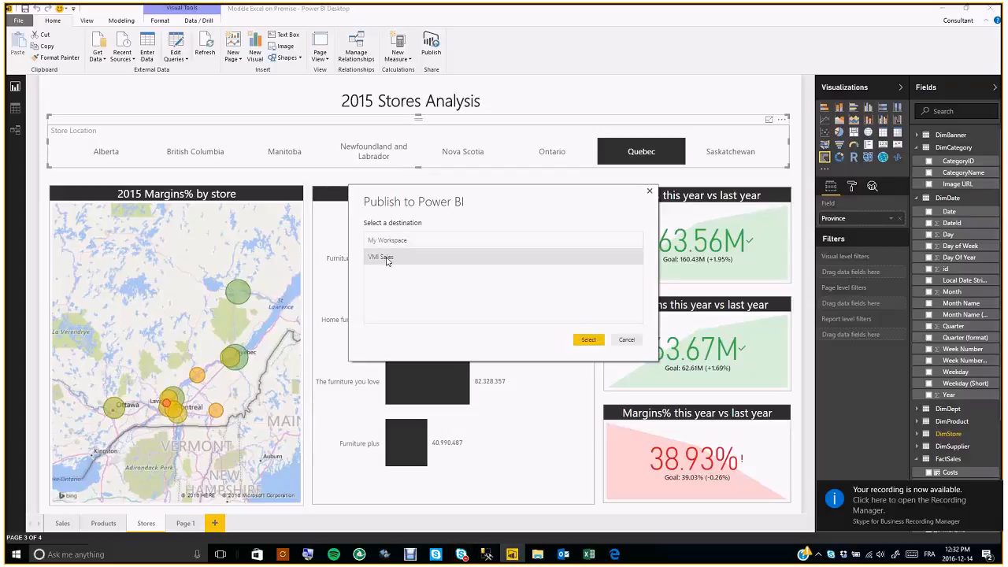
click(650, 192)
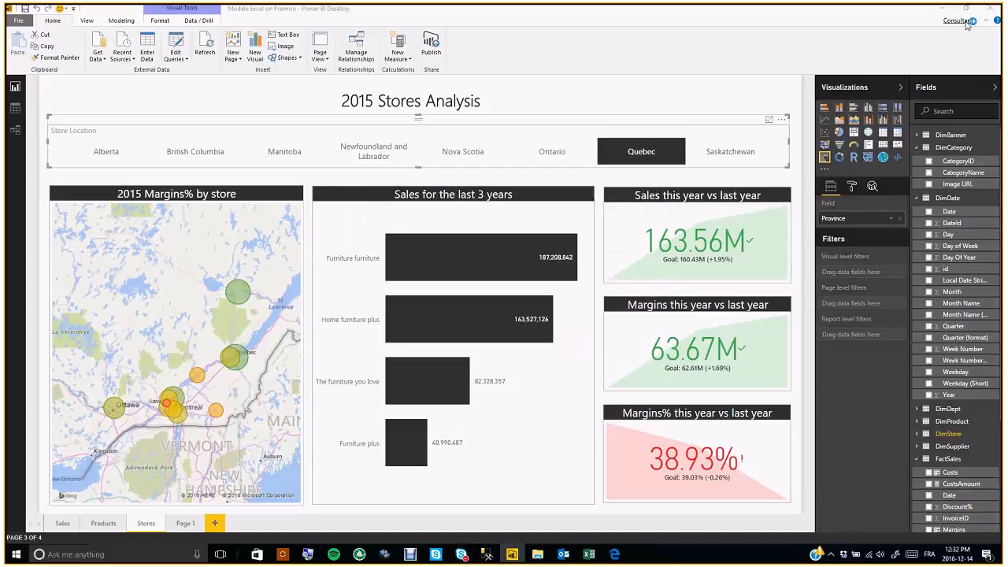
- Switch Power BI Desktop to the other work account, entering its e-mail and password
click(957, 21)
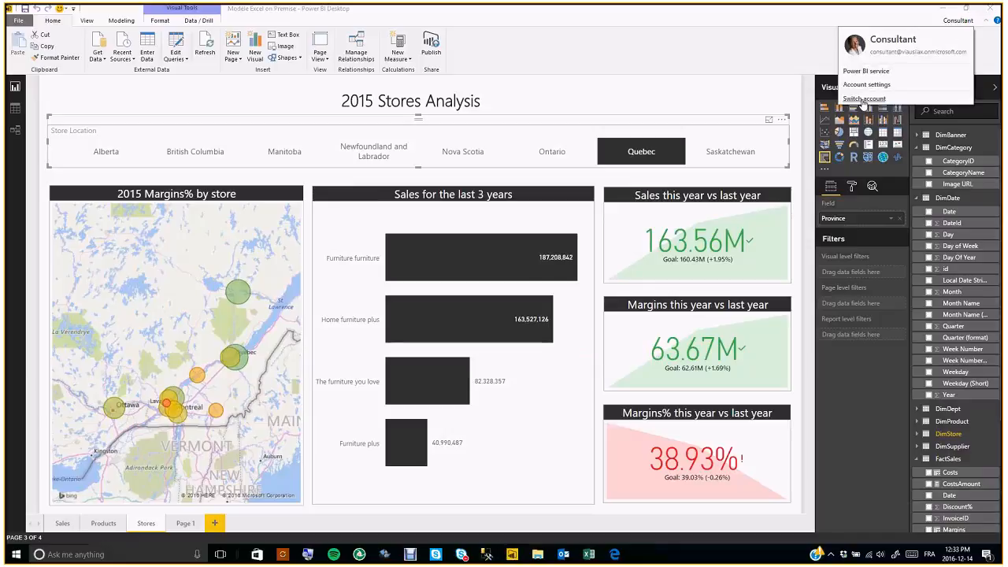
click(864, 99)
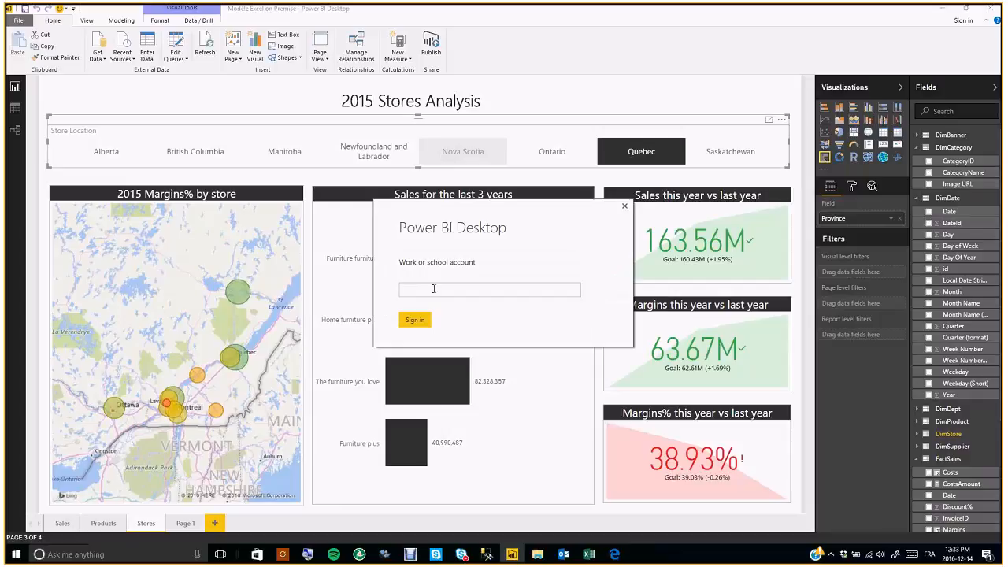
click(415, 320)
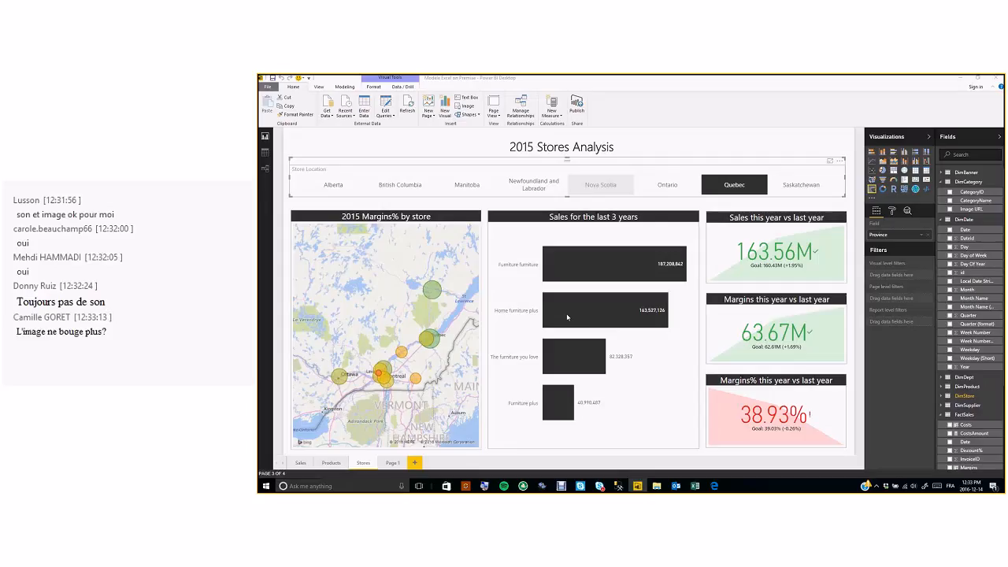
text(•••••••••)
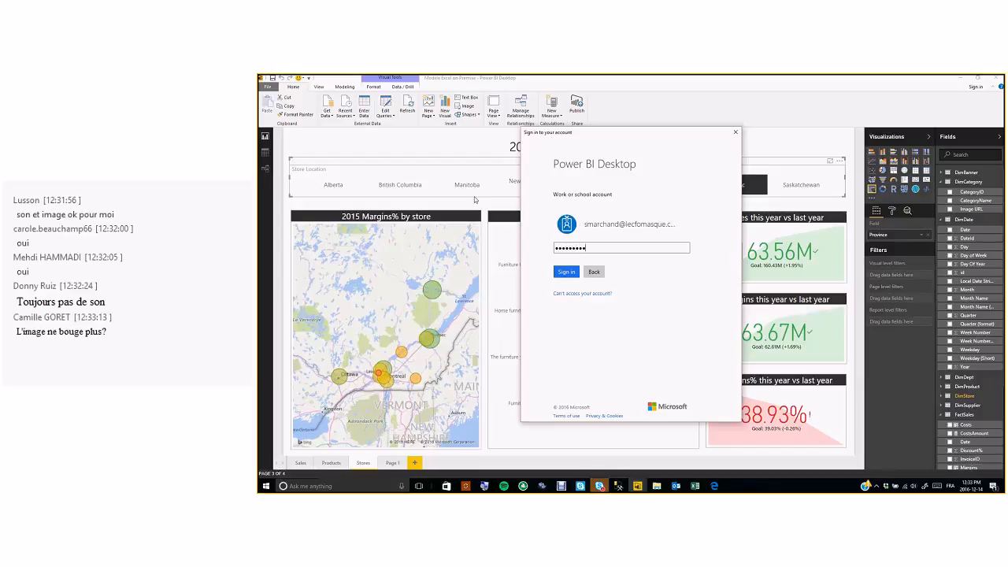
click(564, 272)
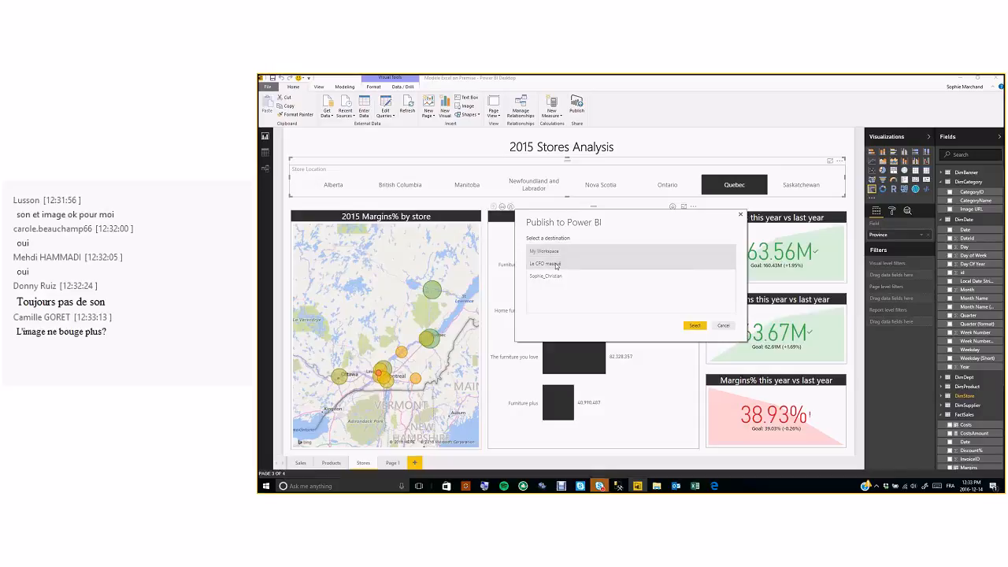
- Try the Le CFO masqué and other group destinations, close Publish unpublished, and switch to Edge
click(556, 265)
click(552, 277)
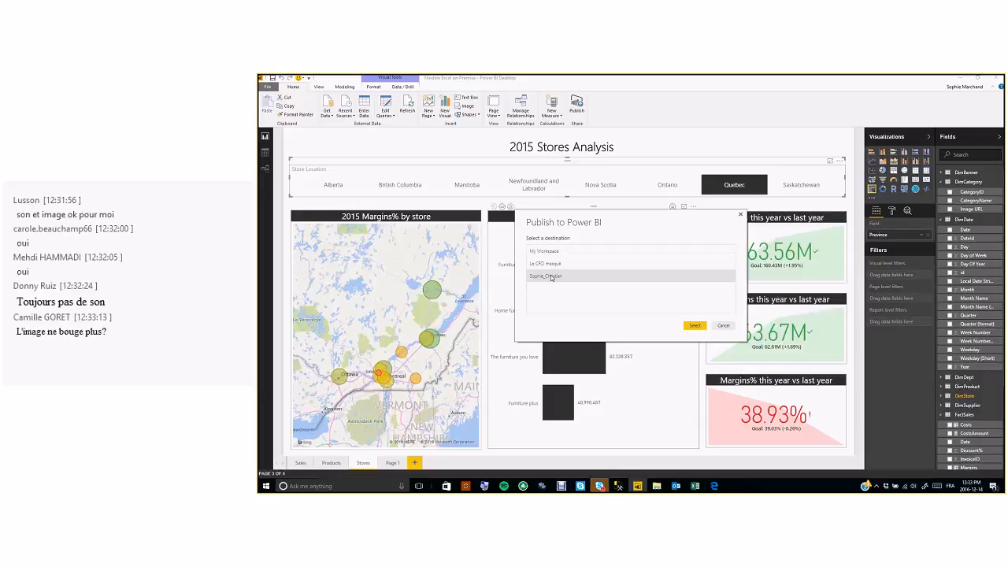
click(541, 266)
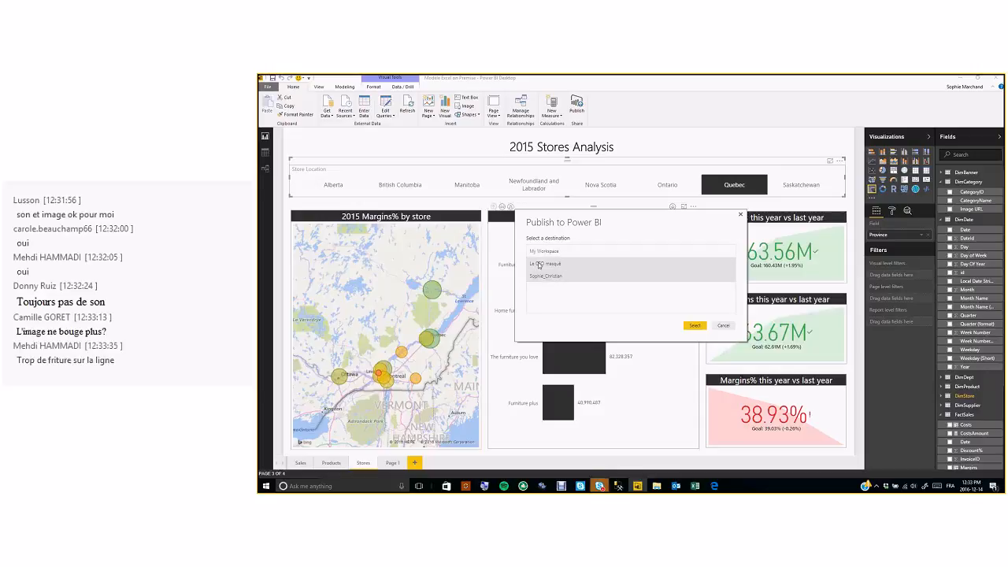
click(552, 280)
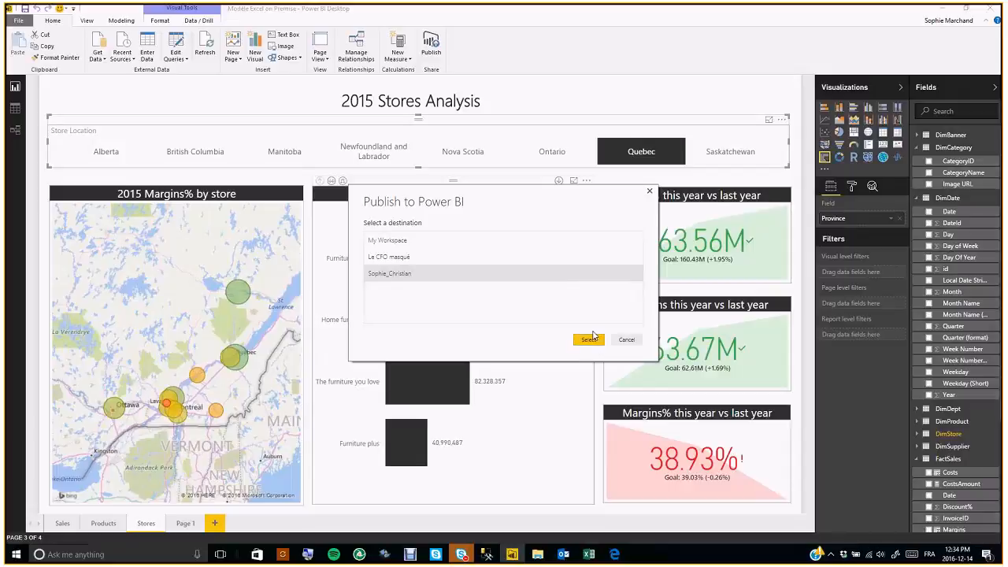
click(649, 191)
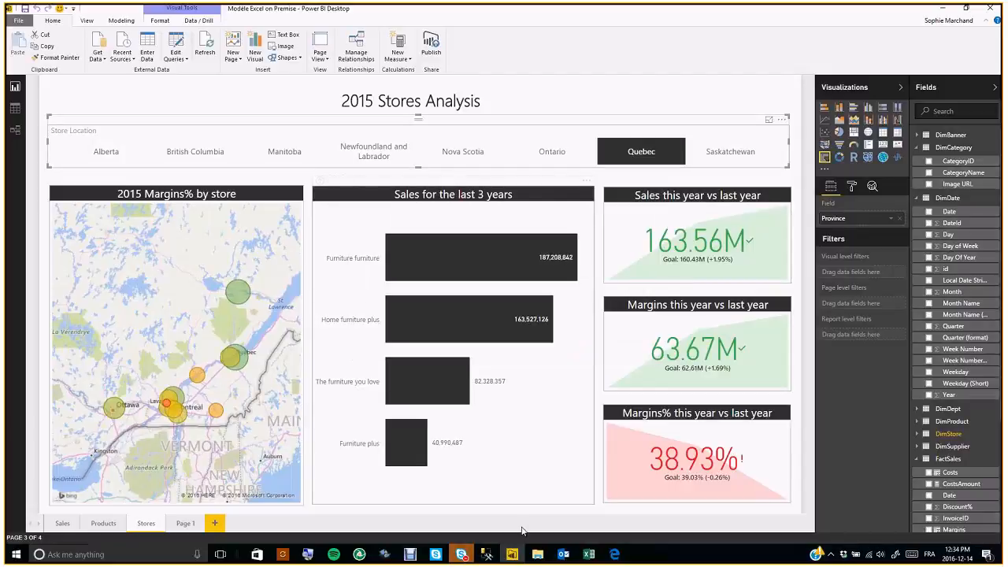
click(614, 554)
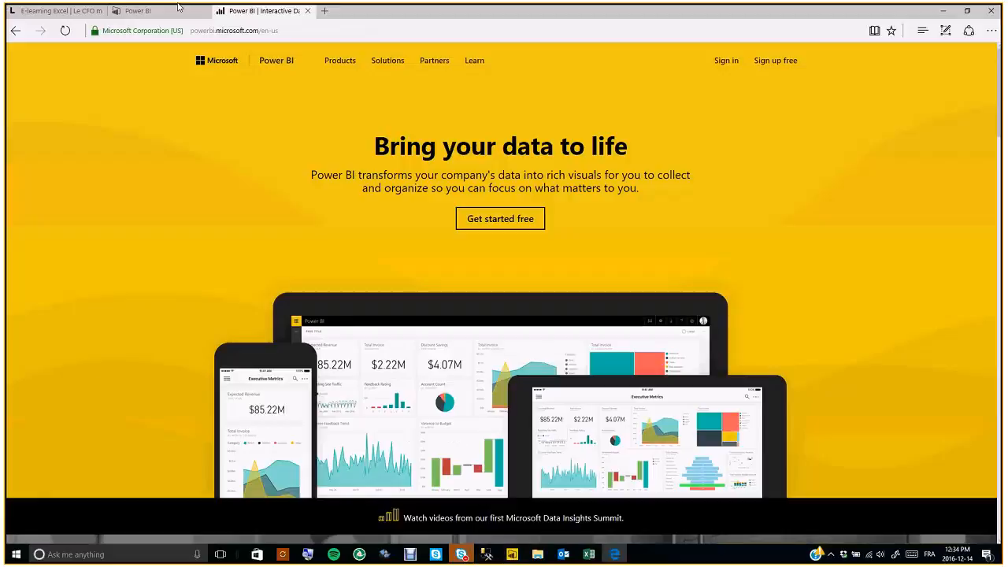
- Browse the Reports, Workbooks and Datasets lists, then switch to the second group workspace
click(177, 9)
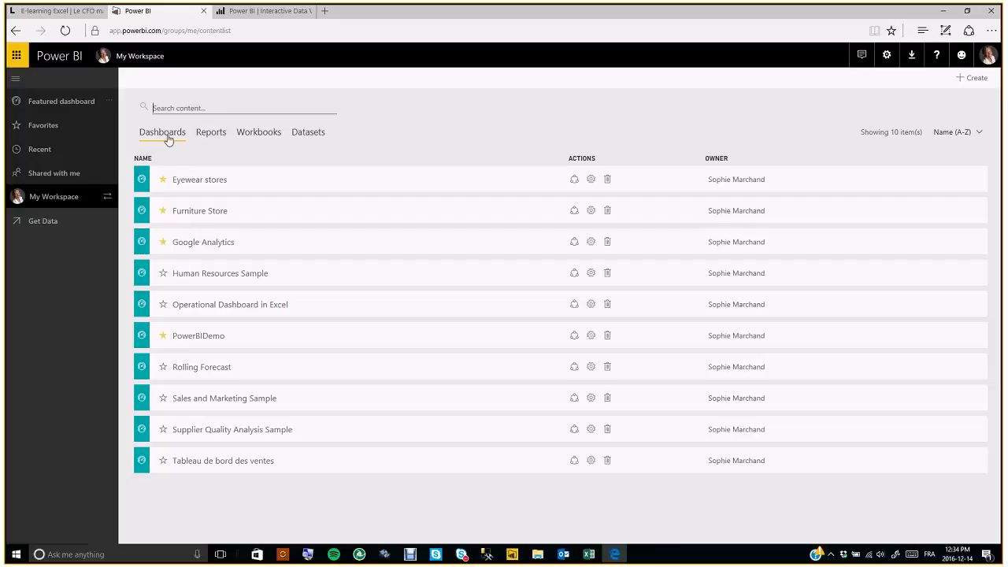
click(216, 138)
click(256, 137)
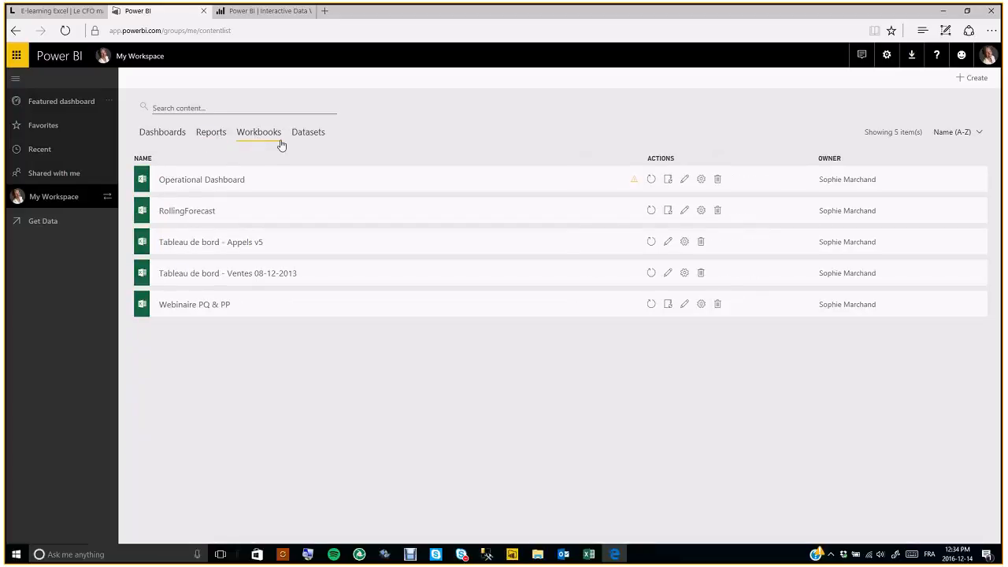
click(307, 135)
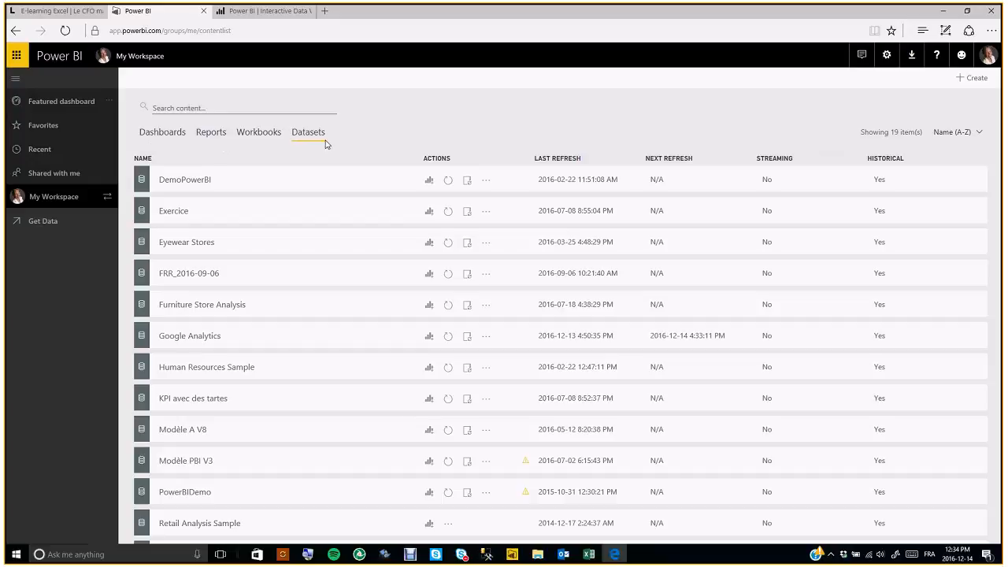
click(107, 198)
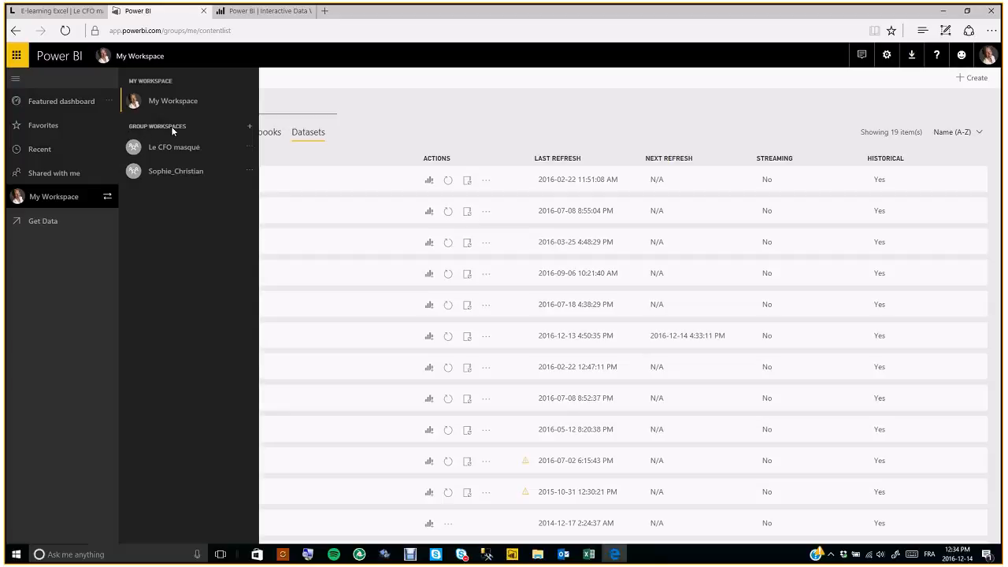
click(175, 175)
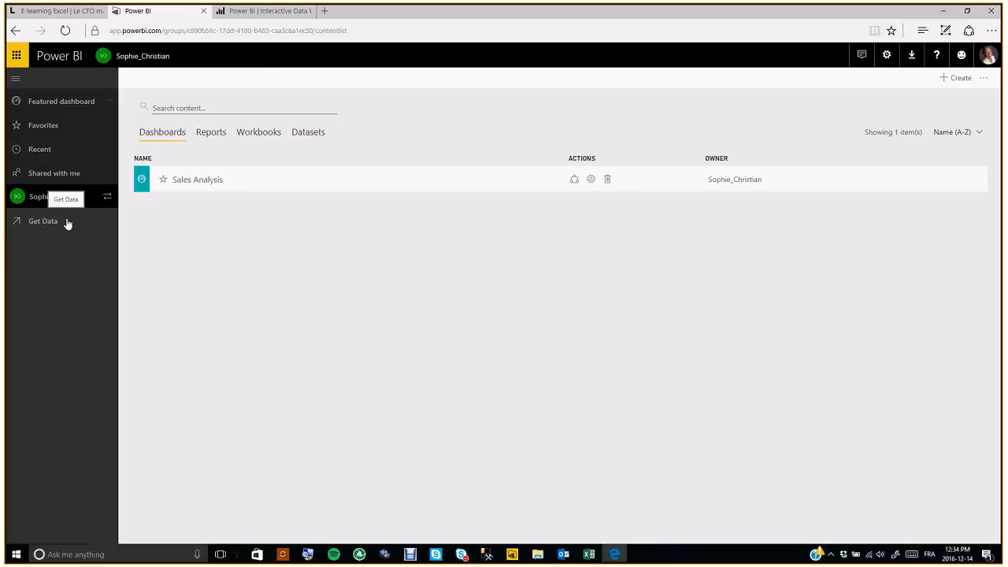
click(297, 137)
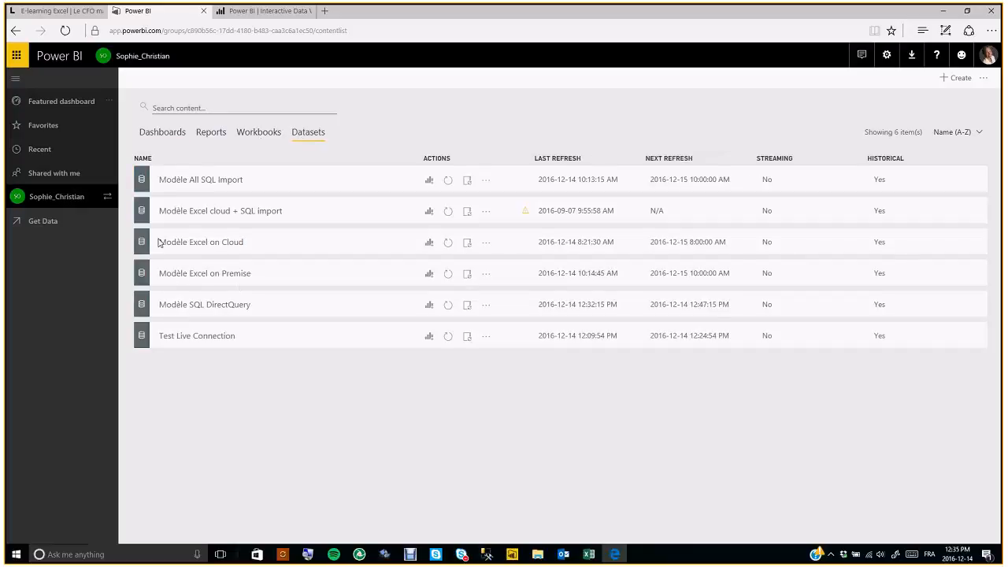
click(82, 202)
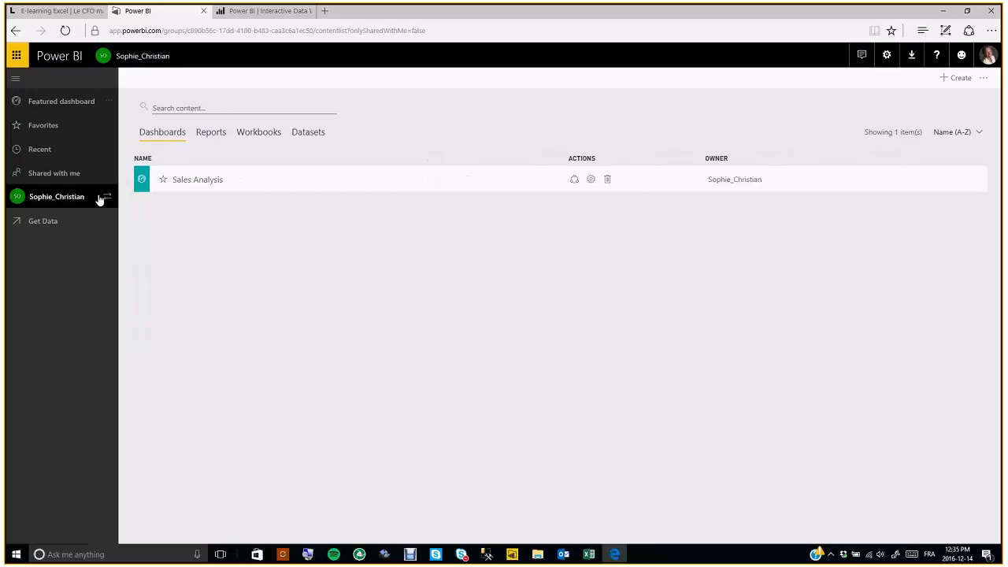
click(108, 197)
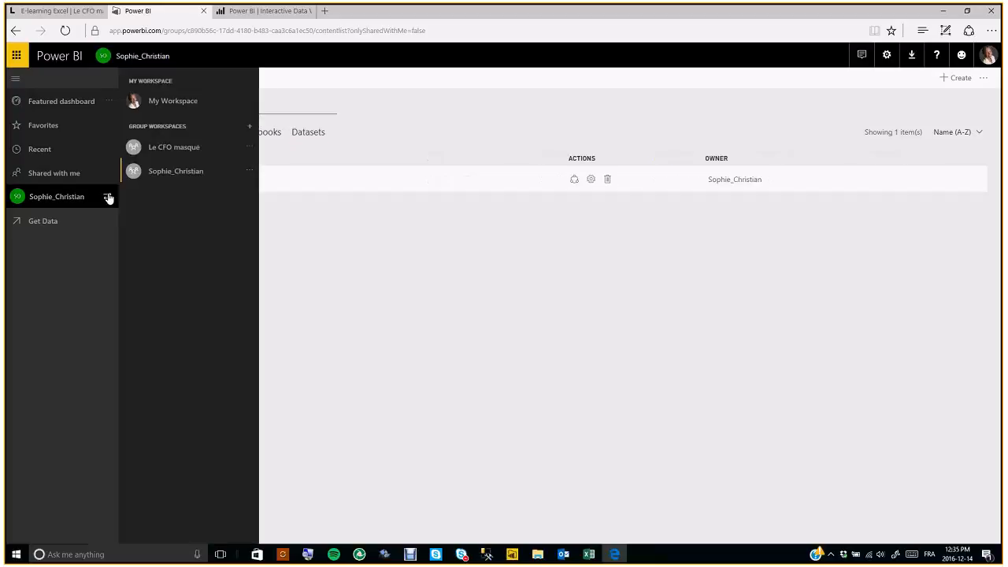
click(249, 173)
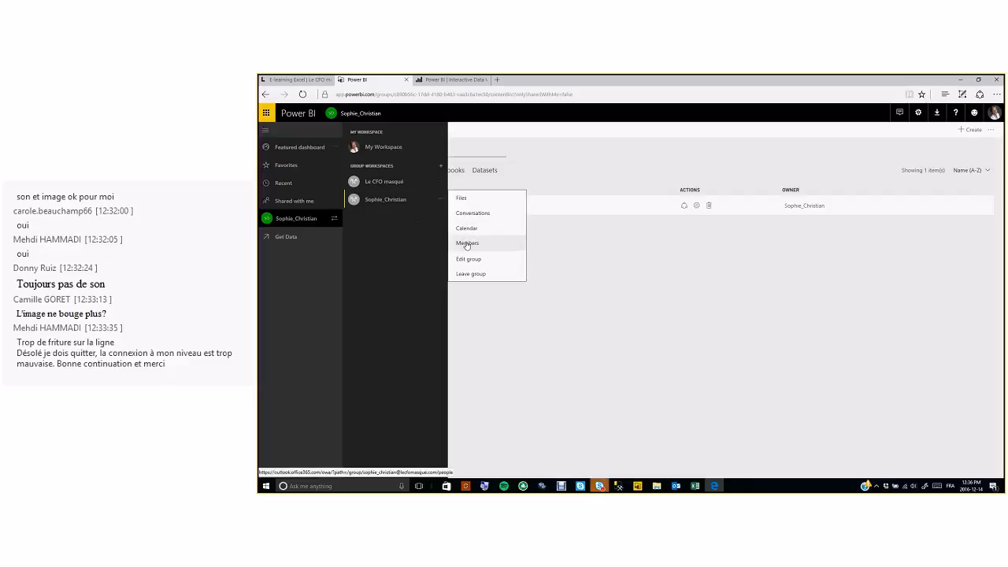
click(310, 221)
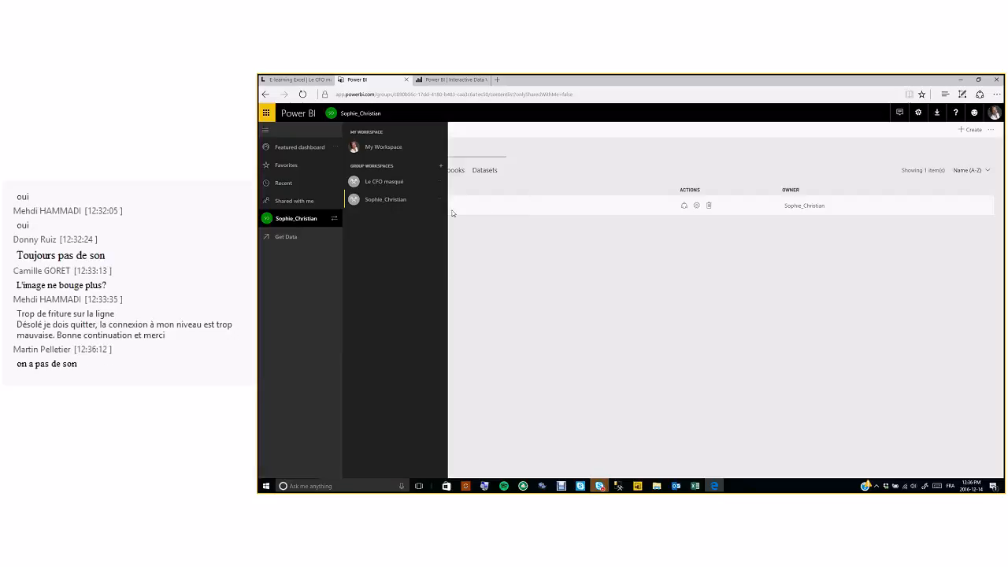
click(487, 252)
- In Reports, open then cancel Rename for Modèle Excel on Premise, and open that report
click(412, 170)
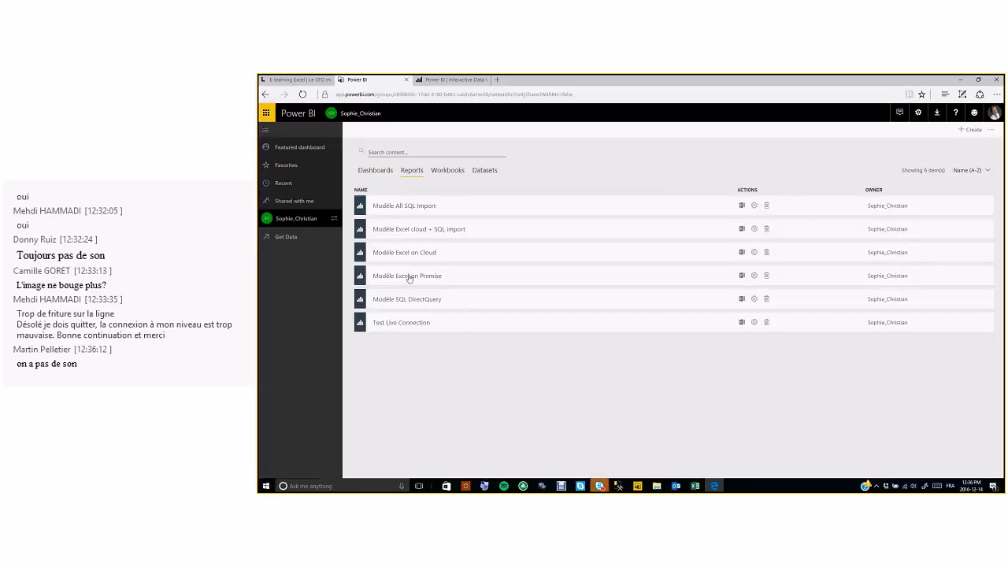
click(754, 276)
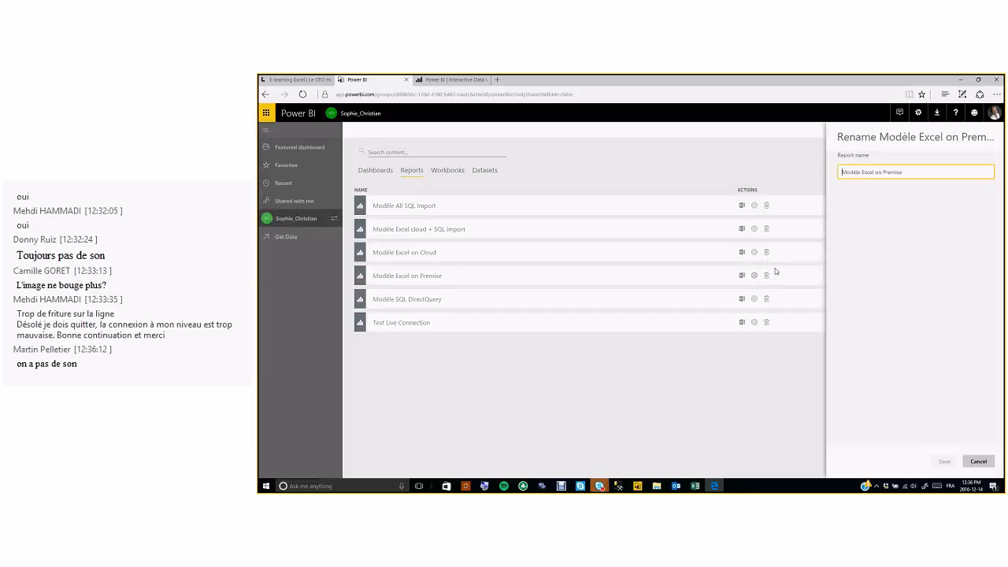
click(762, 388)
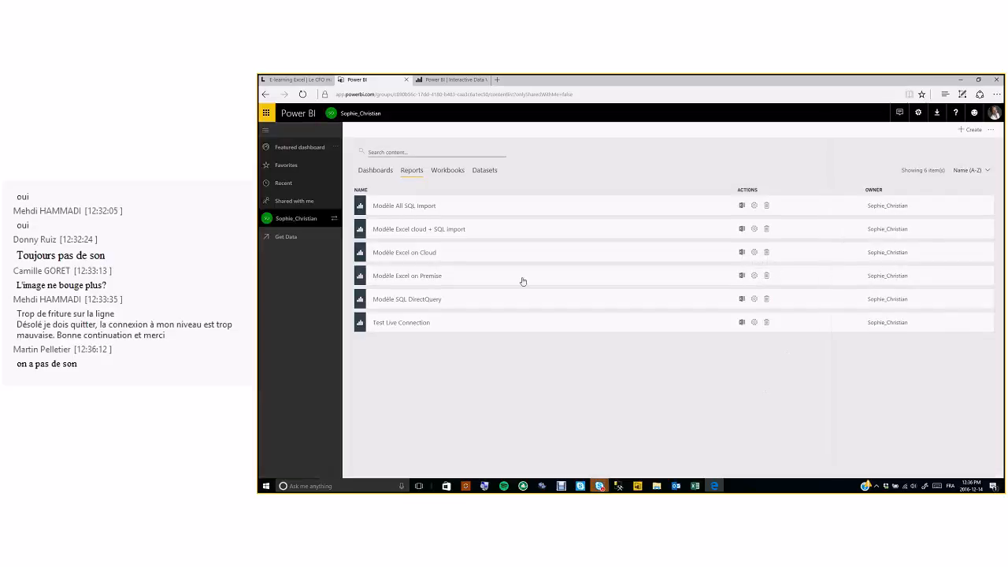
click(391, 277)
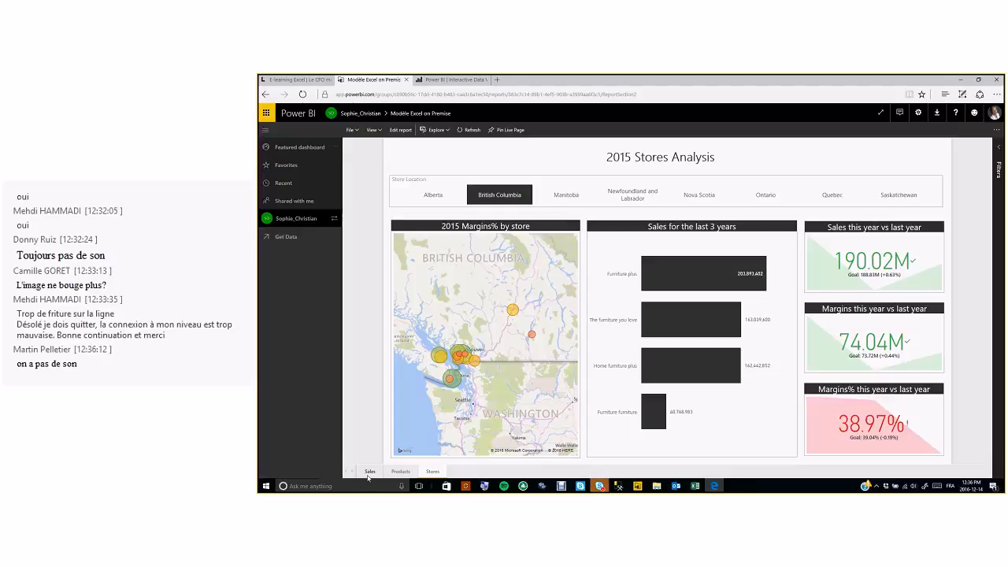
- View the 2015 Sales Analysis page, then return to the workspace content list
click(370, 470)
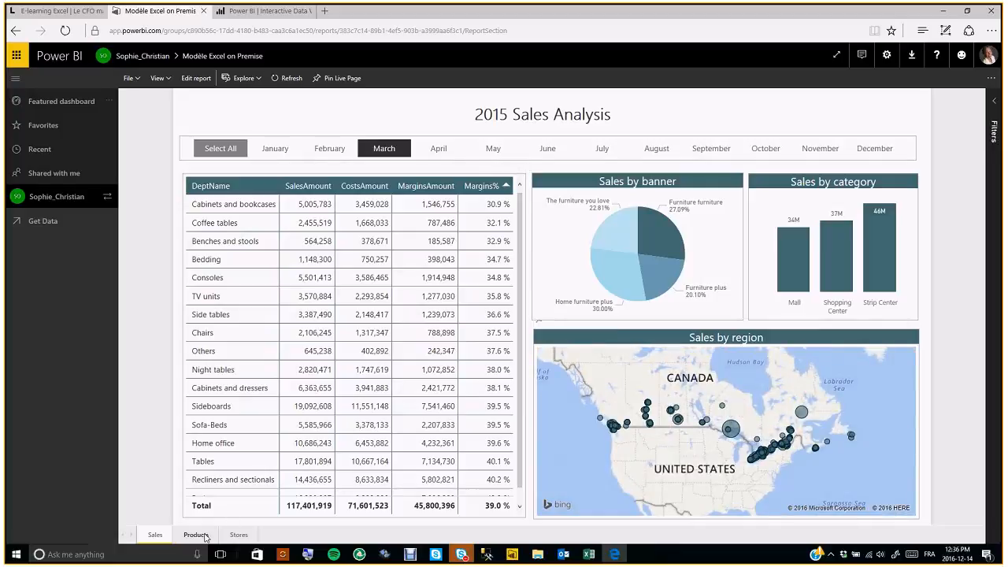
click(70, 199)
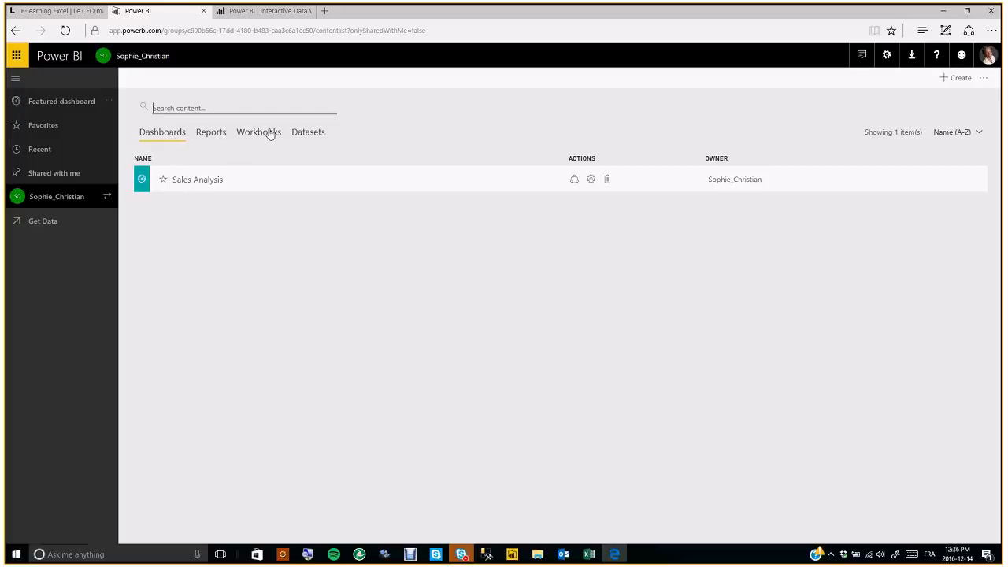
- From the Datasets list, open Security for Modèle Excel on Premise to see its Manager A role
click(304, 134)
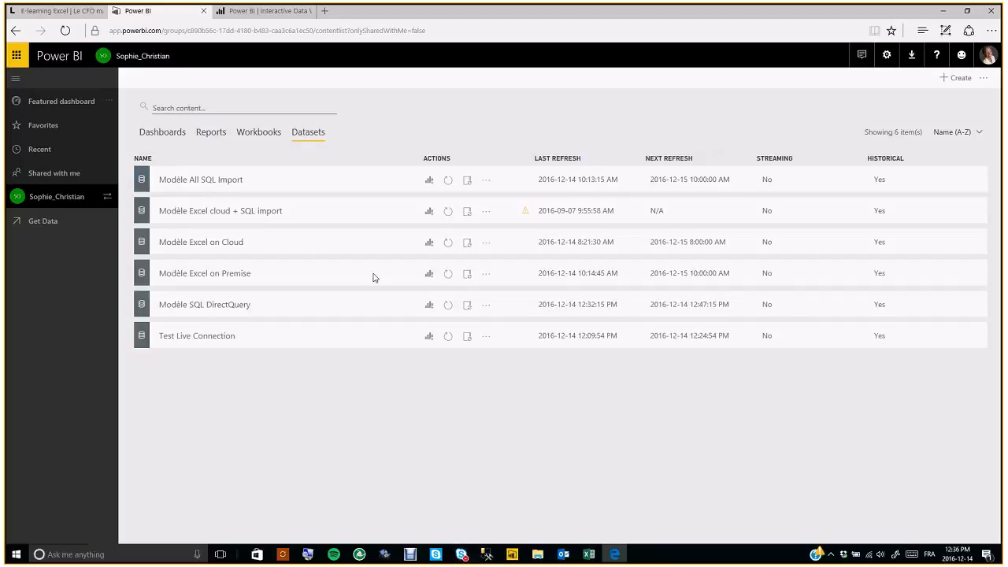
click(486, 275)
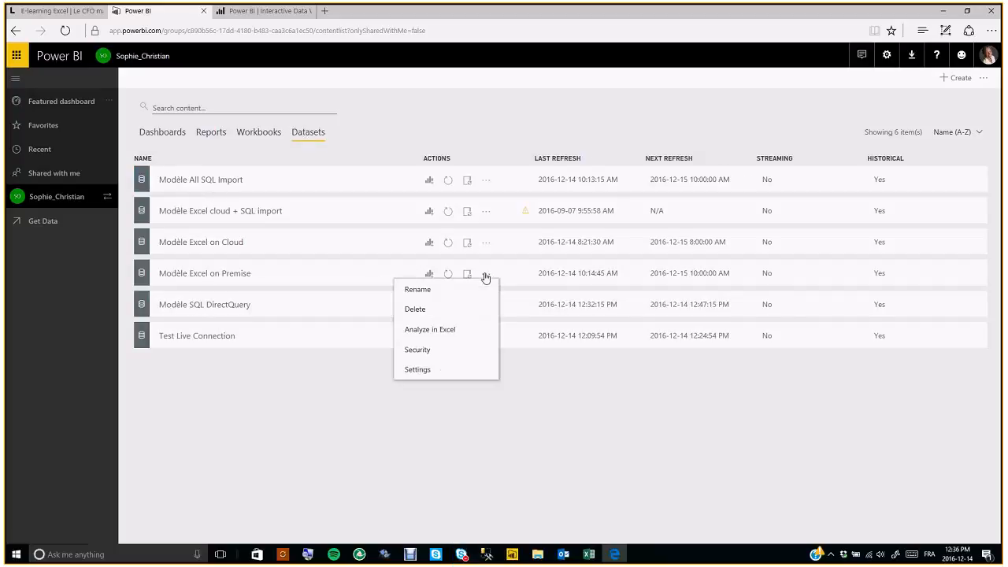
click(425, 351)
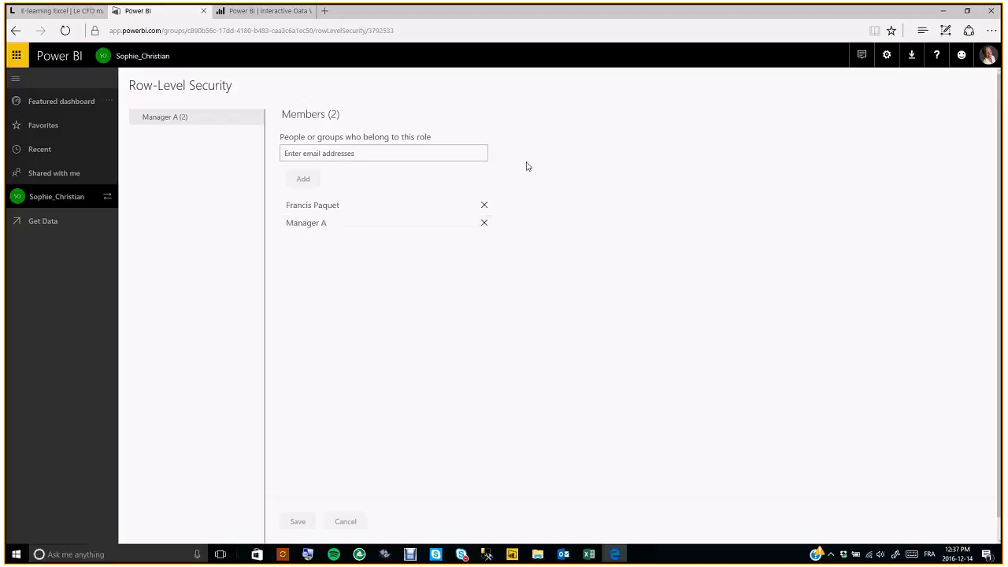
- Return to the workspace Datasets list and open Modèle Excel on Premise's scheduled refresh settings
click(92, 201)
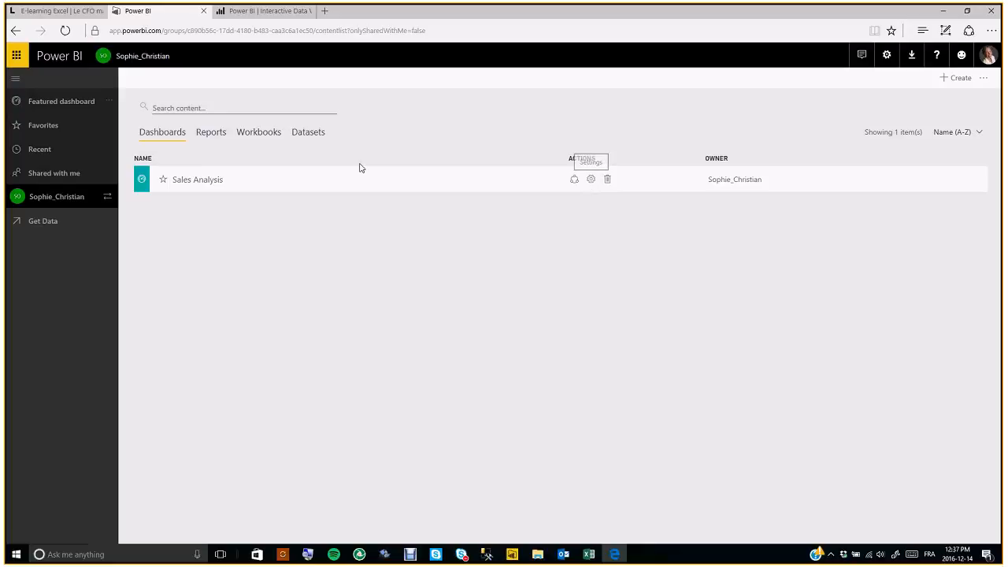
click(308, 131)
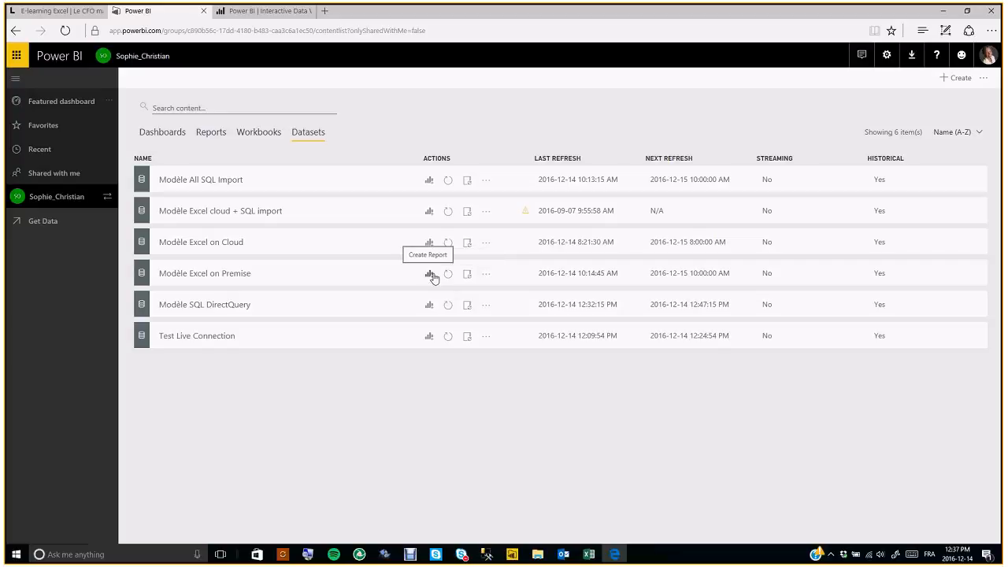
click(467, 276)
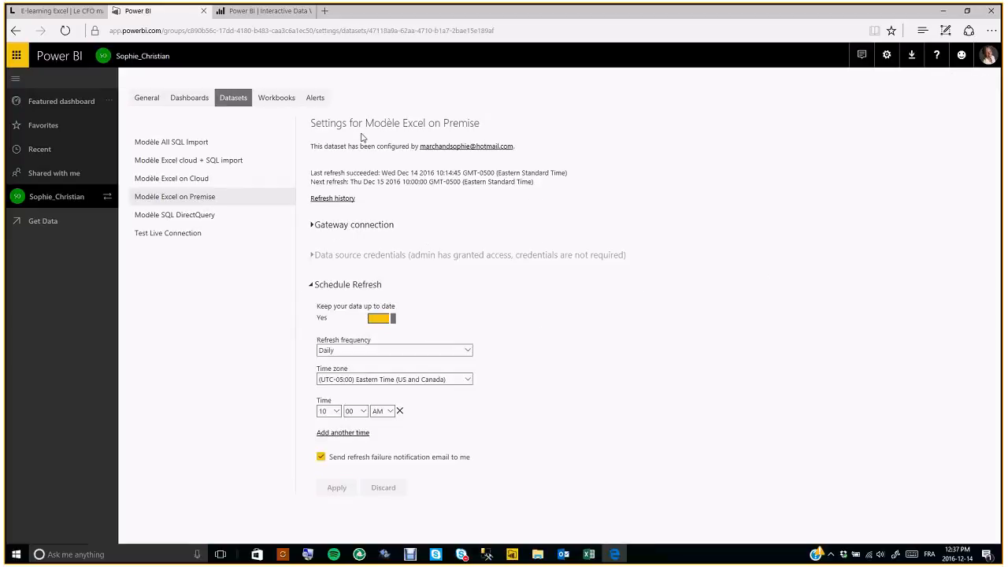
click(312, 225)
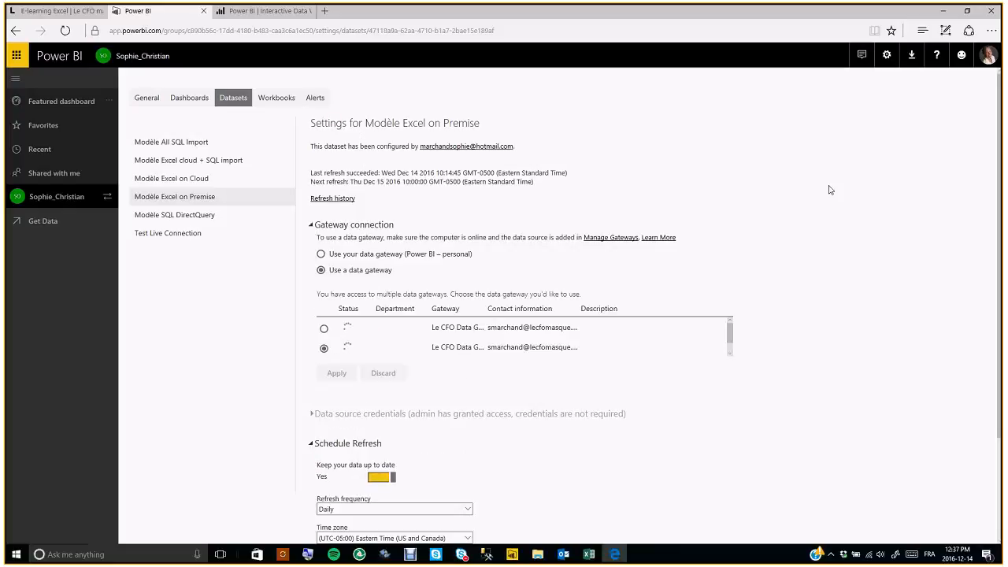
click(886, 57)
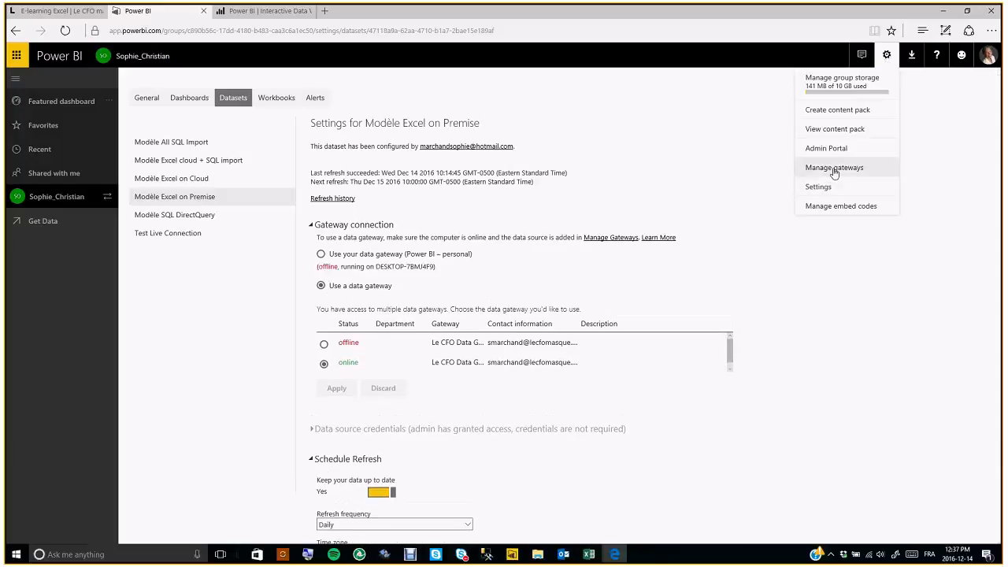
click(651, 179)
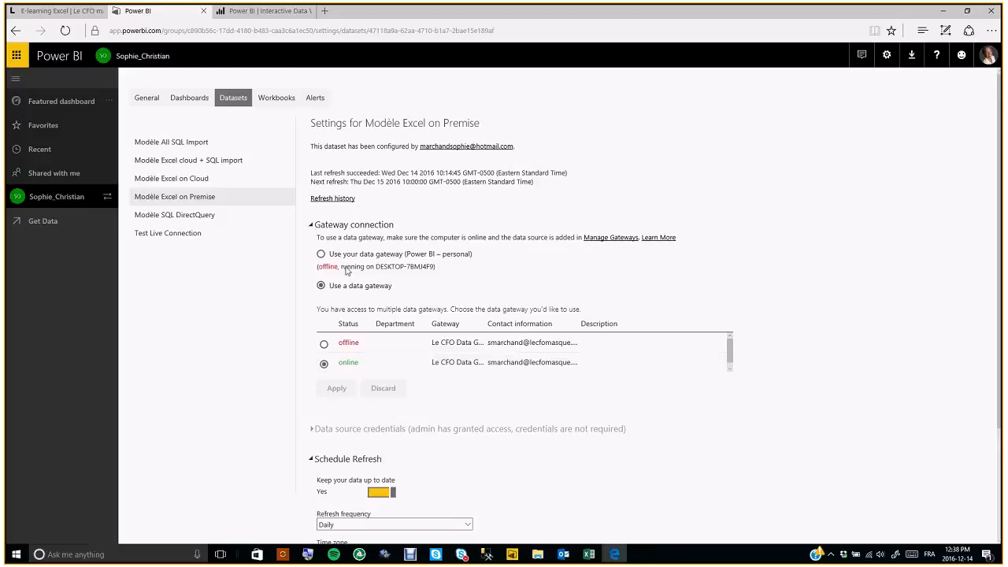
scroll(362, 362, down, 1)
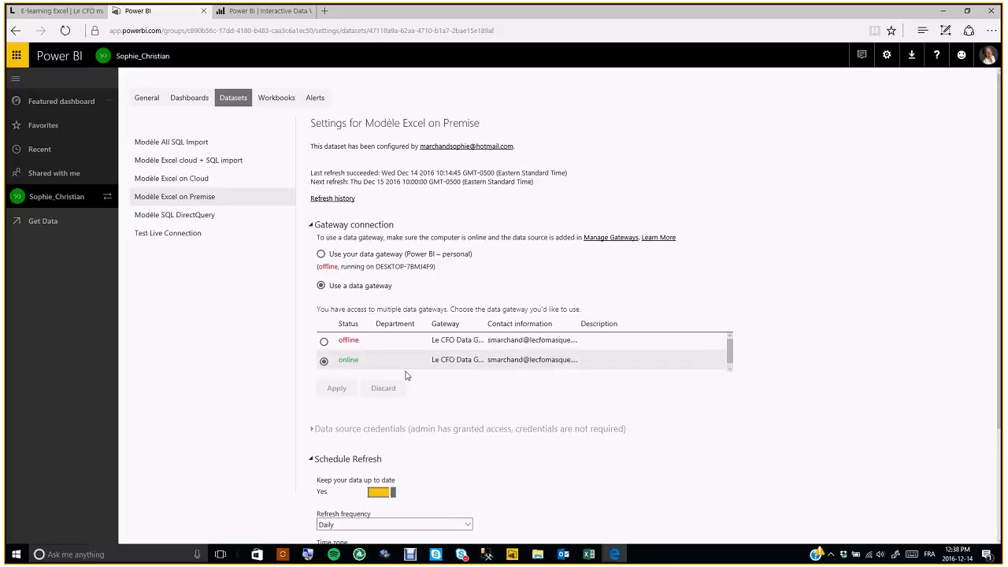
click(314, 233)
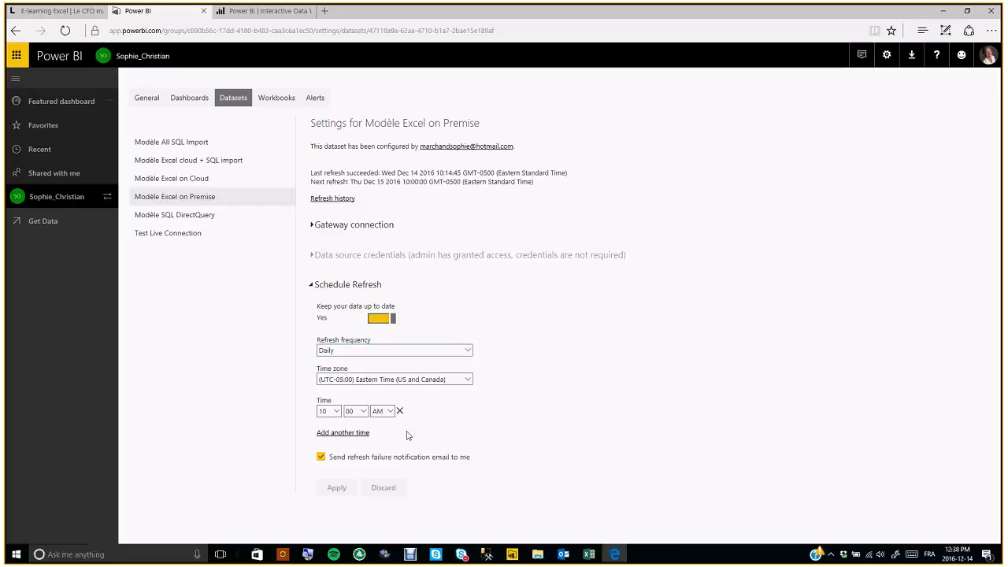
click(888, 55)
- On the gateway management page, expand and inspect Le CFO Data Gateway and Le CFO Data Gateway V2
click(837, 168)
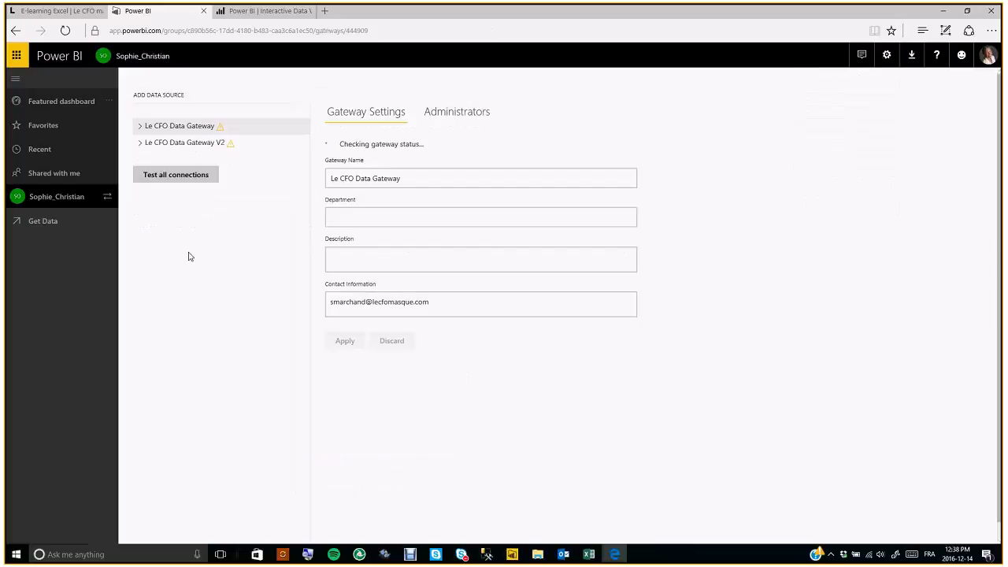
click(173, 127)
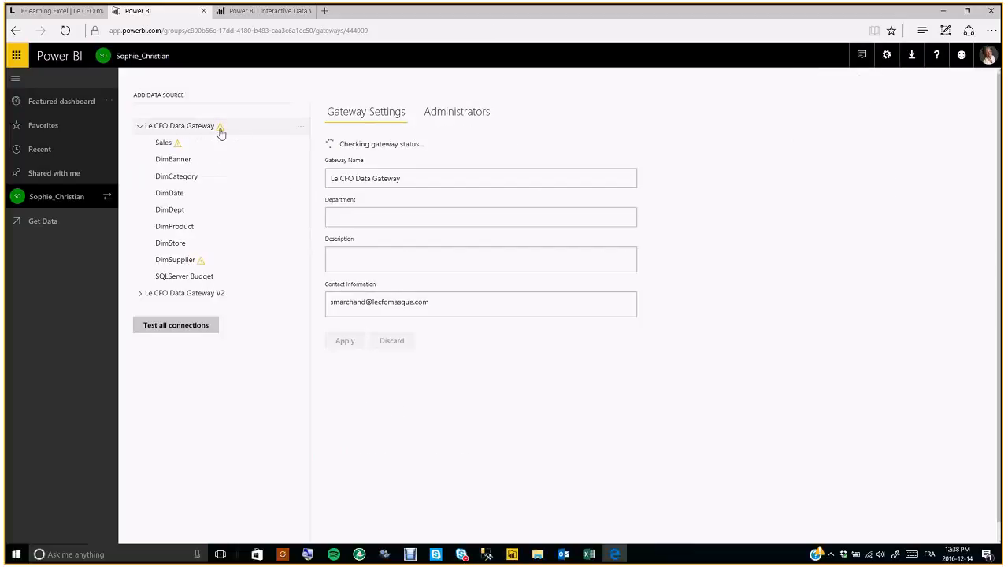
click(140, 129)
click(144, 144)
click(141, 144)
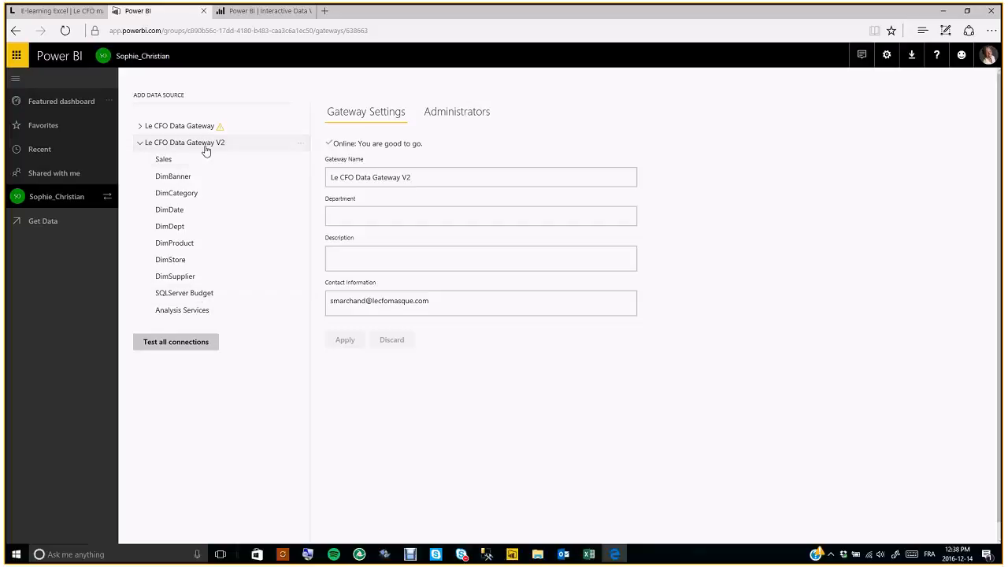
click(147, 131)
click(141, 128)
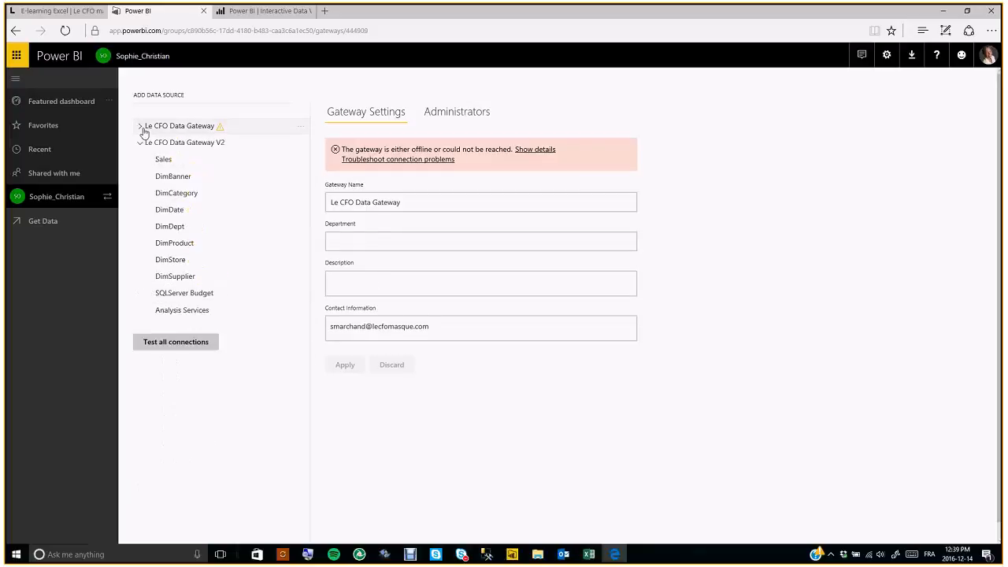
- Review the Sales, SQLServer Budget and Analysis Services data source settings, then return to the workspace
click(163, 166)
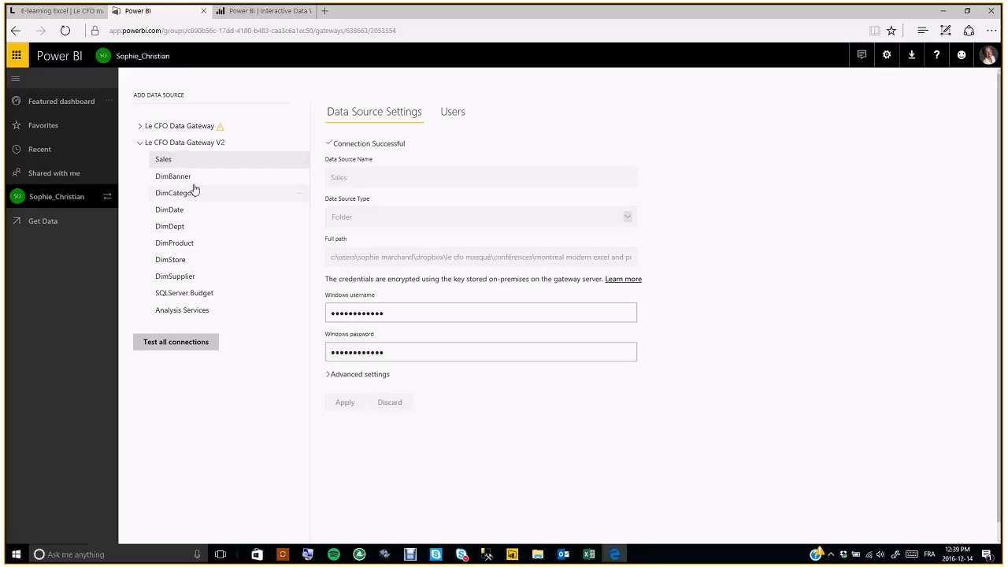
click(180, 296)
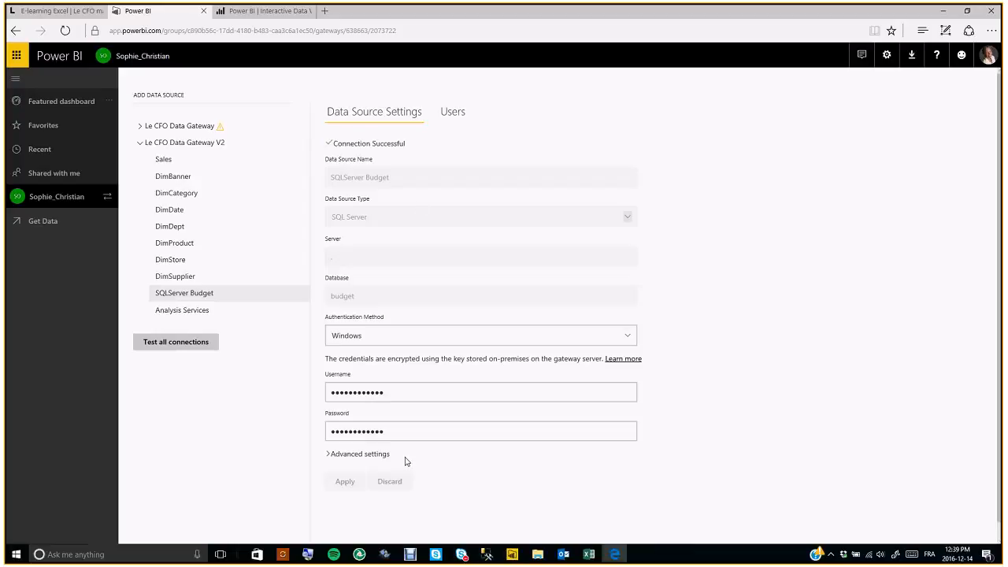
click(179, 312)
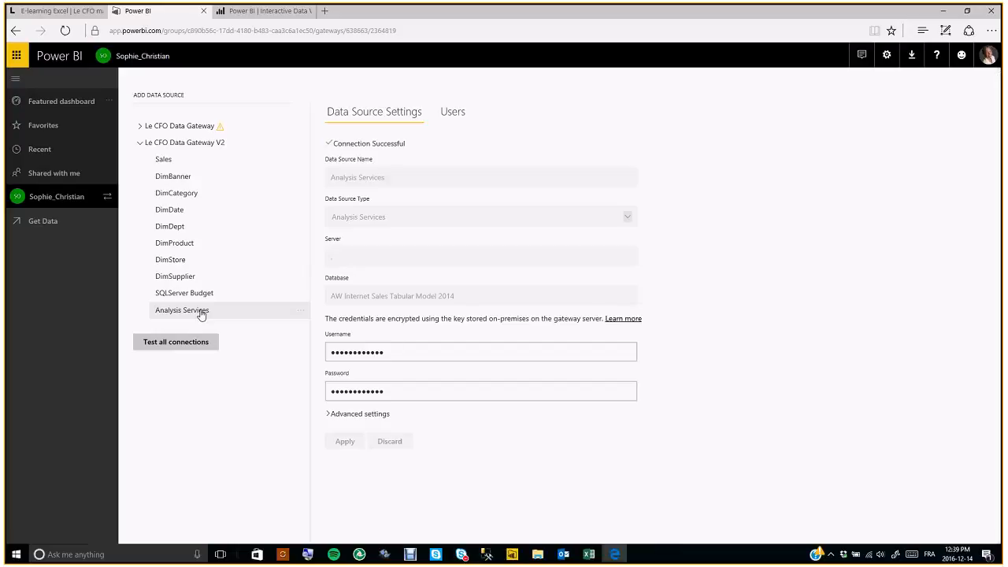
click(141, 144)
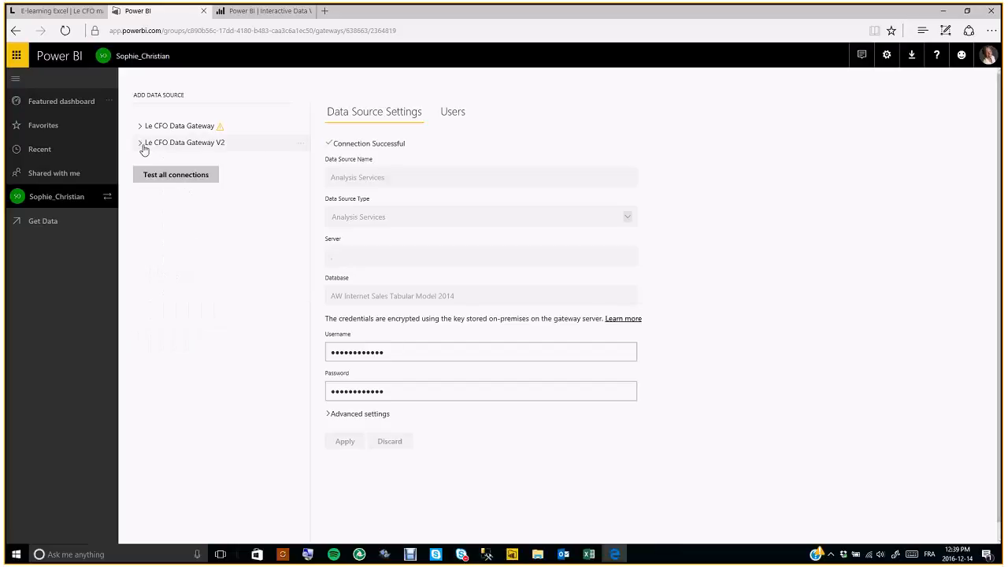
click(76, 204)
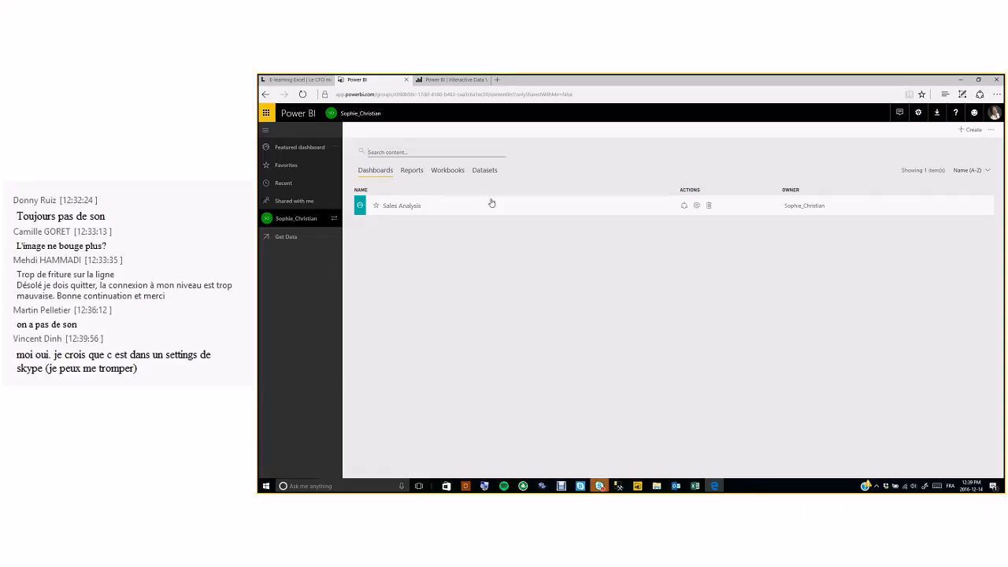
- Look over the published Ventes - Furniture Store content pack, then sign out of the account
click(918, 115)
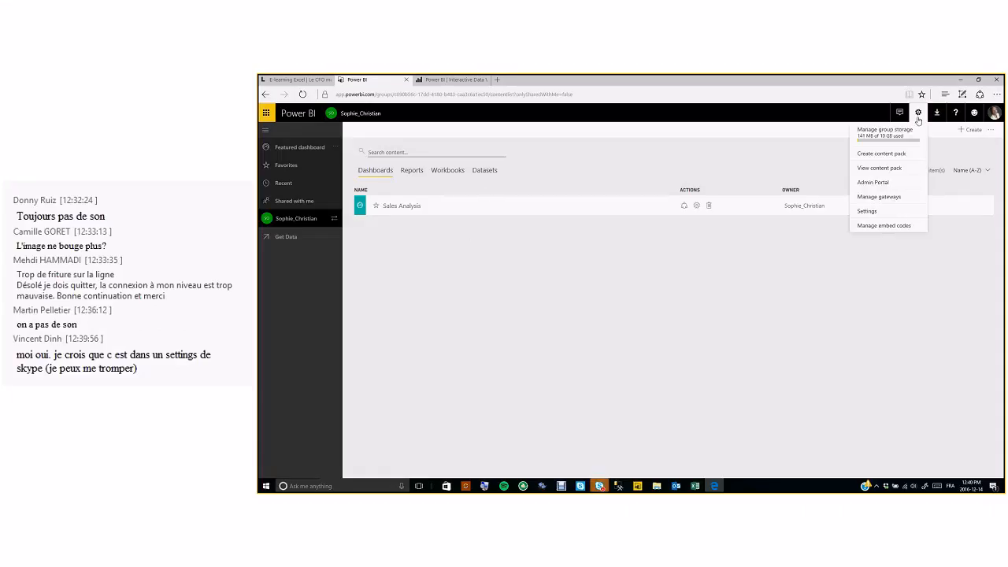
click(878, 169)
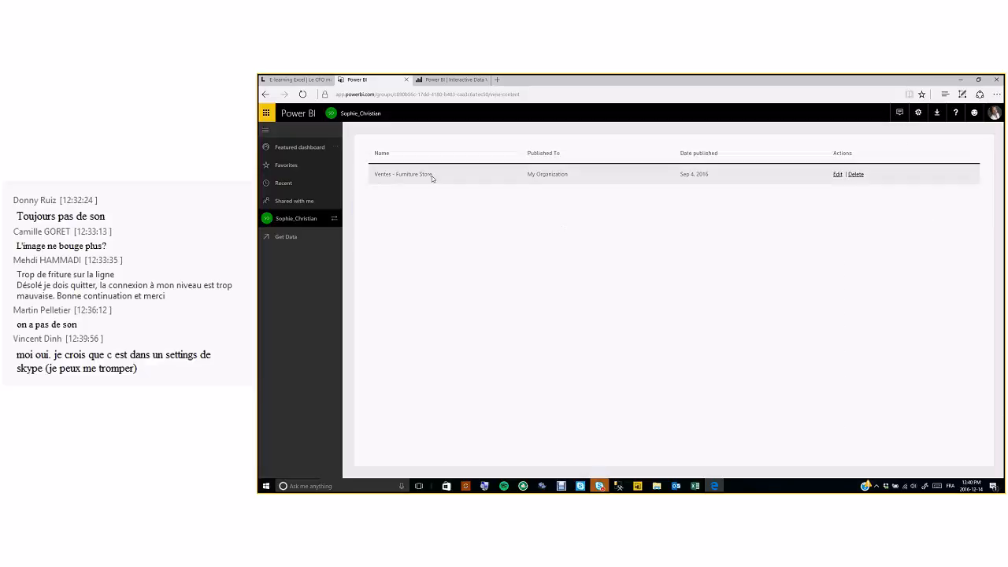
click(837, 174)
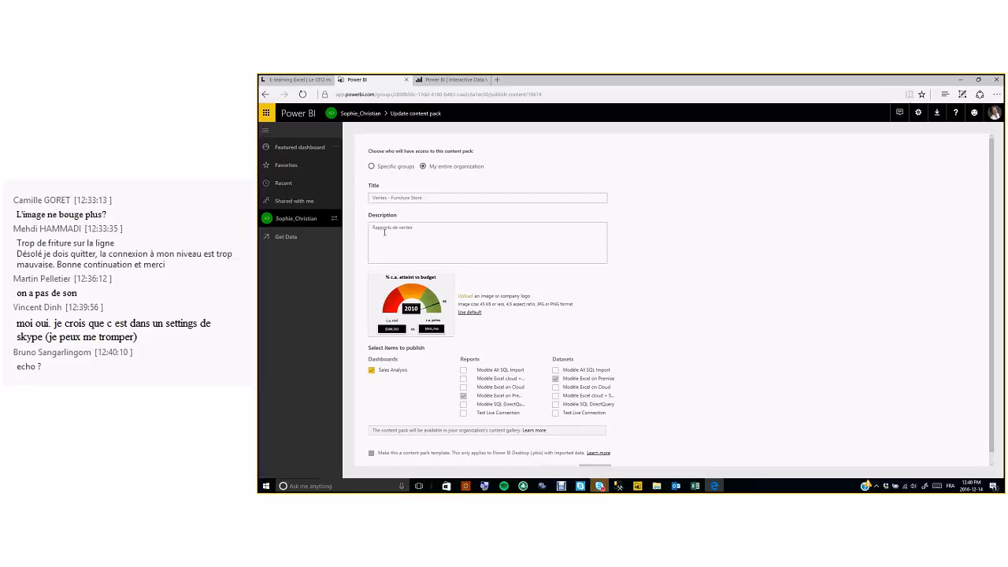
scroll(634, 334, down, 1)
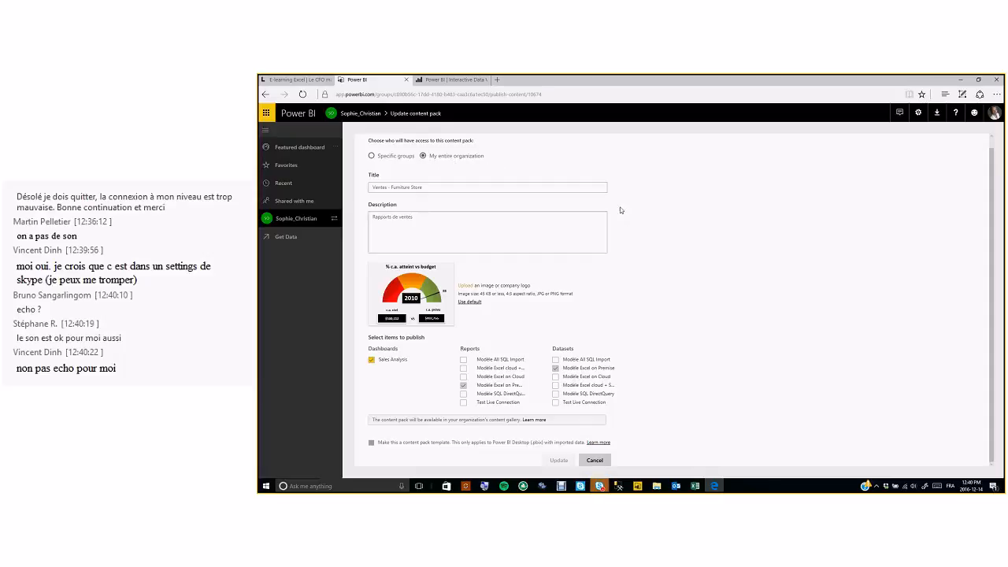
click(994, 114)
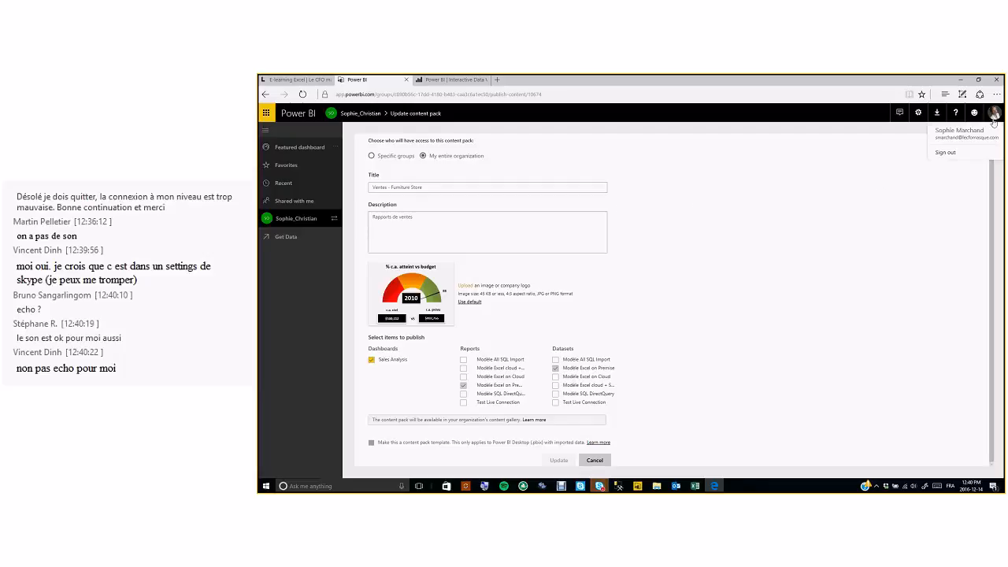
click(969, 153)
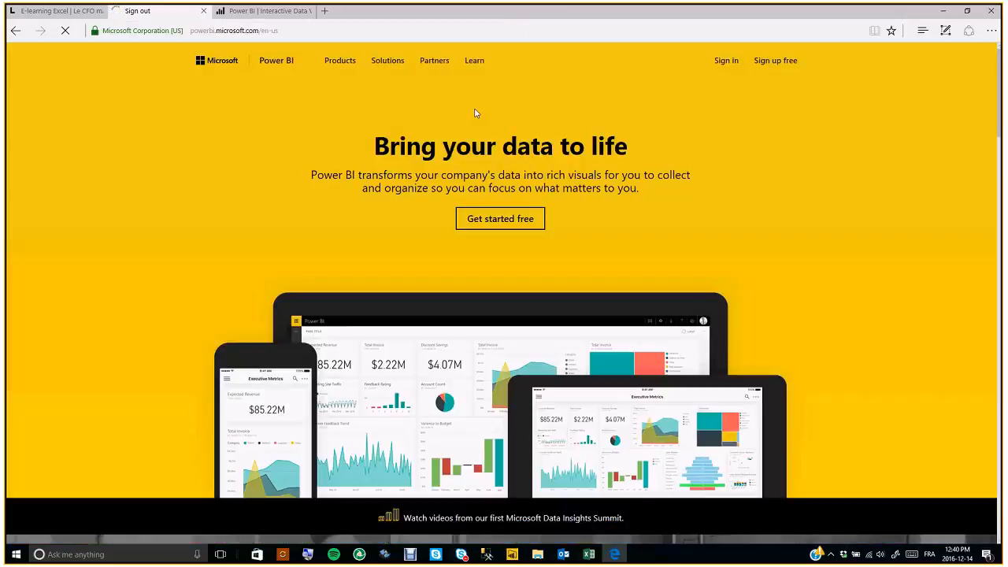
- Sign in to Power BI with the other account's password
click(722, 63)
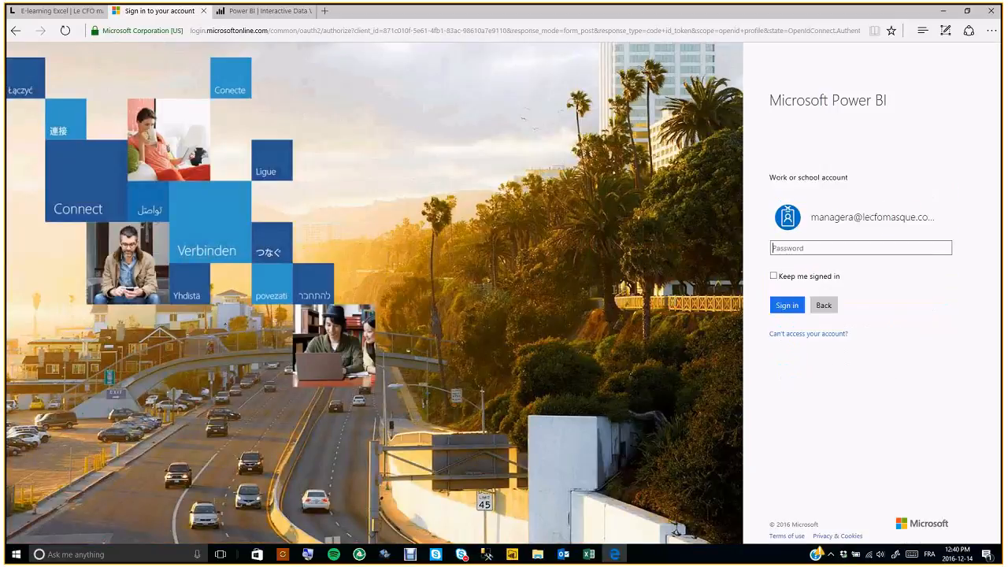
text(•••••••••••••)
key(Return)
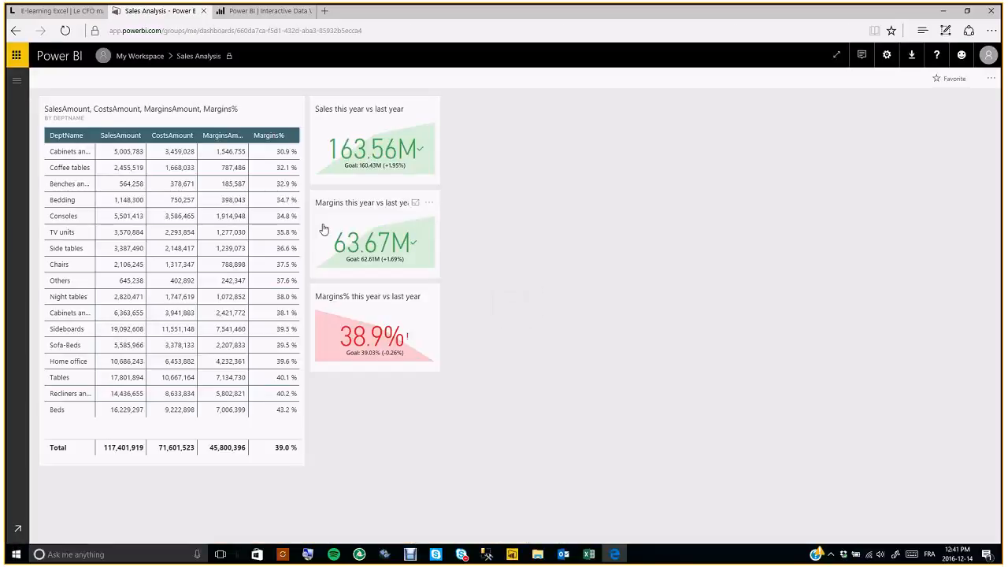
- Delete the Modèle Excel on Premise dataset from My Workspace
click(19, 83)
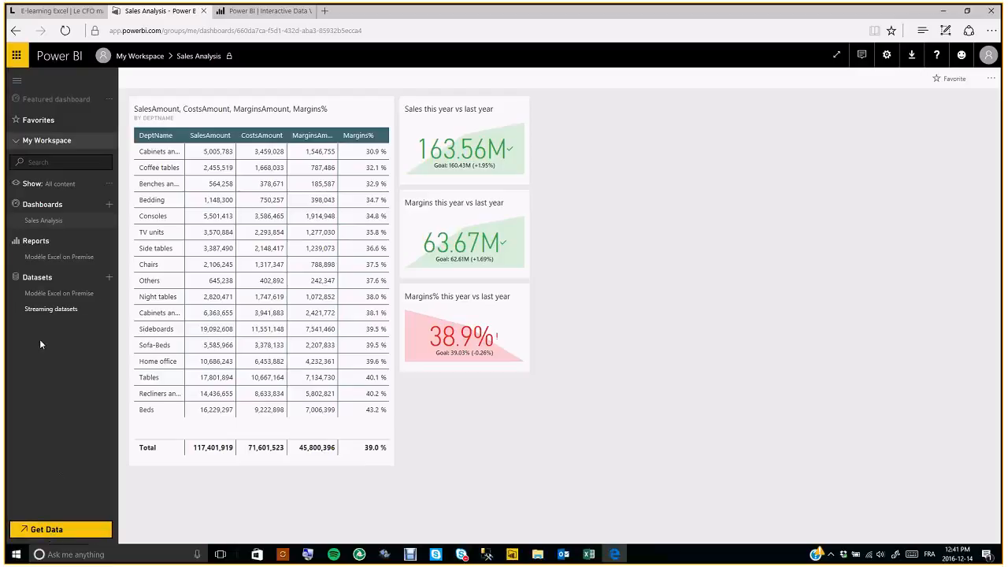
click(109, 297)
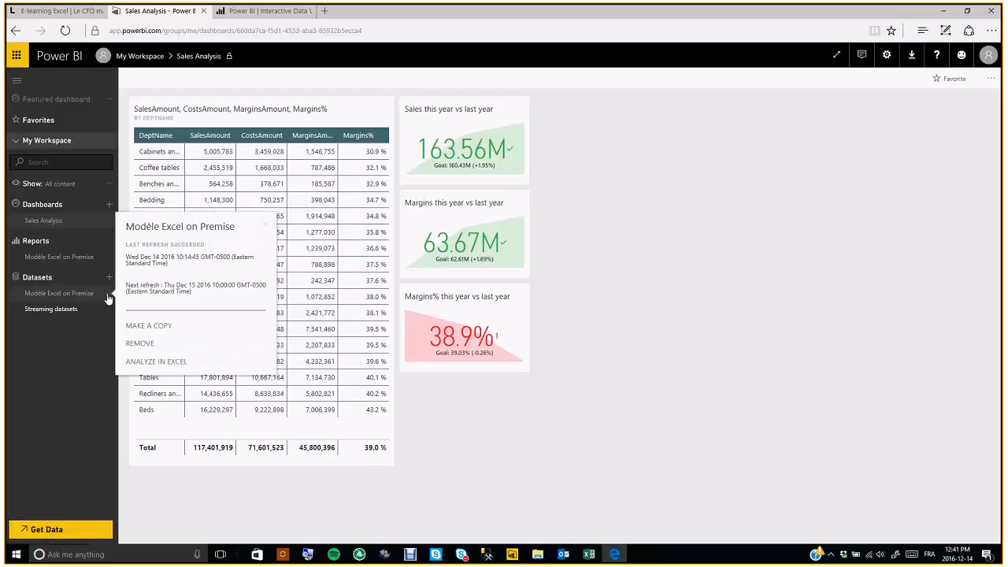
click(144, 345)
click(603, 319)
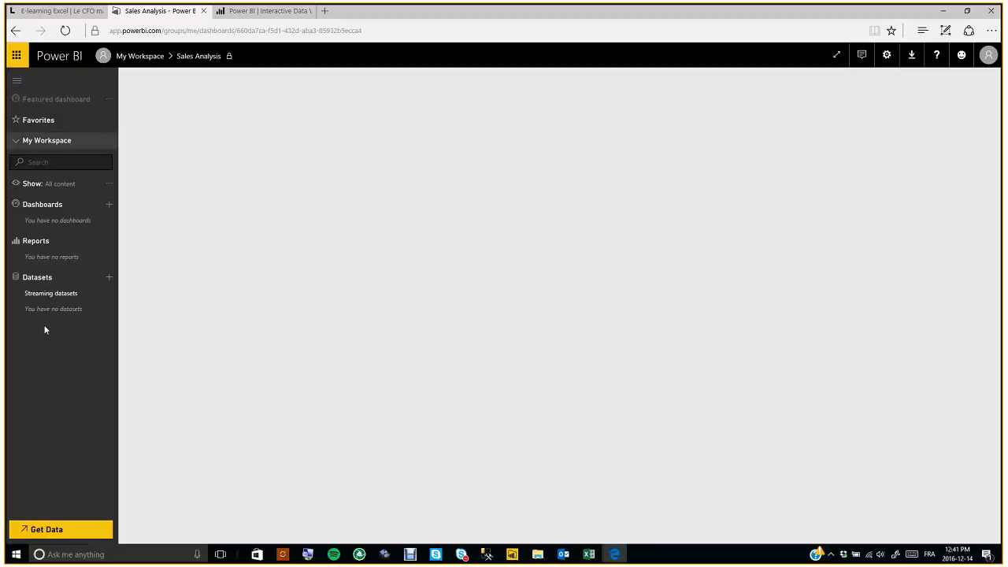
- Install the Ventes - Furniture Store organizational content pack and open its Modèle Excel on Premise report
click(47, 529)
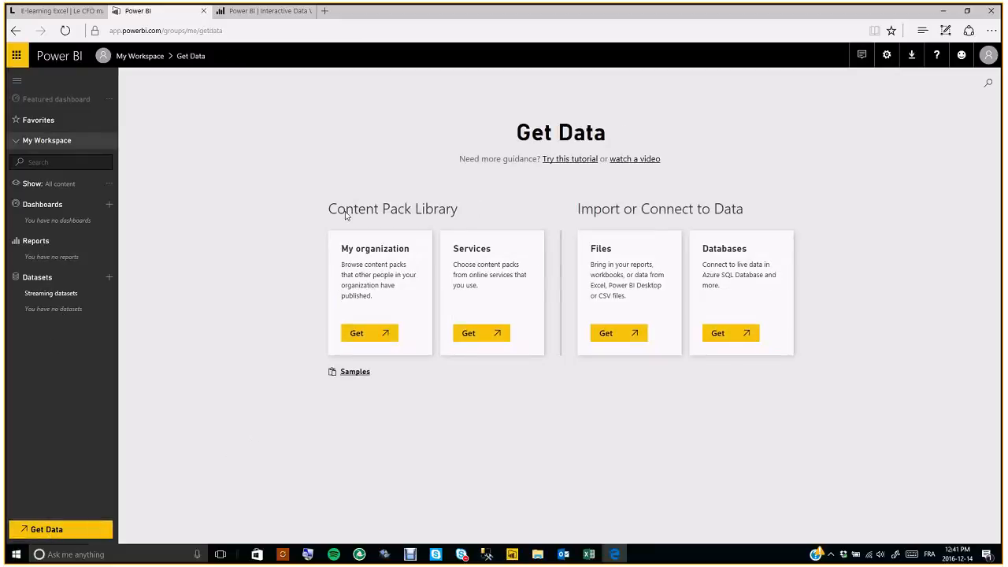
click(368, 336)
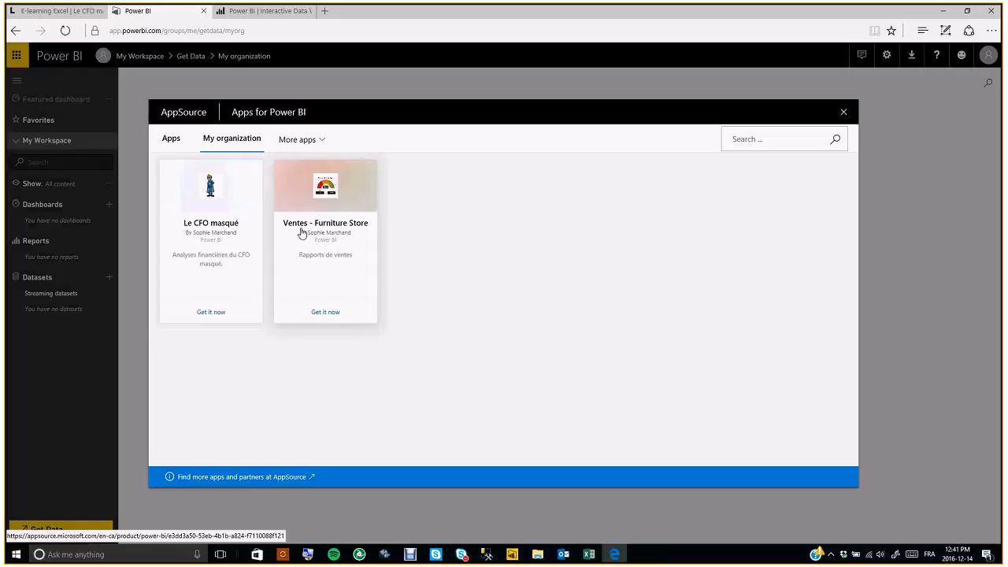
click(329, 313)
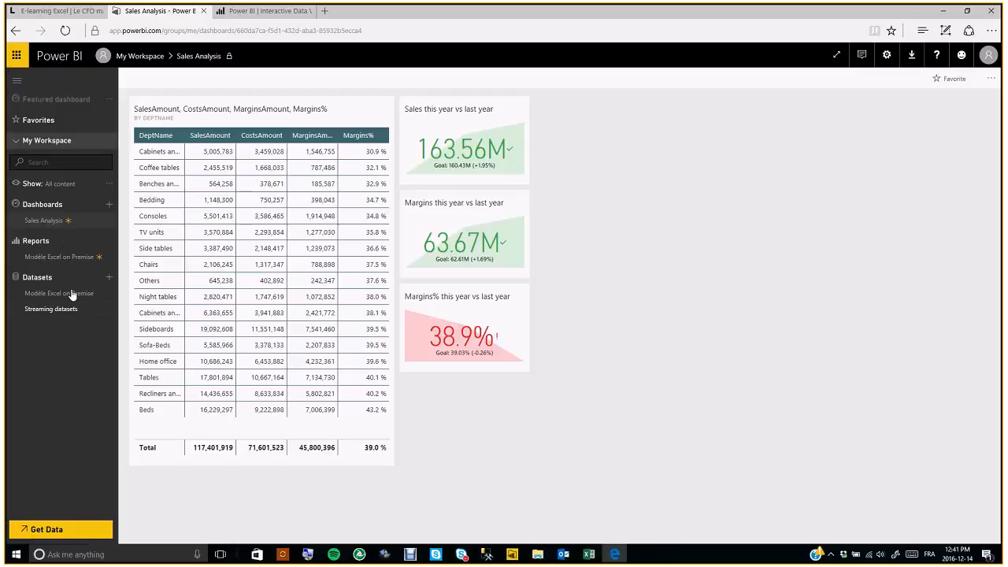
click(62, 259)
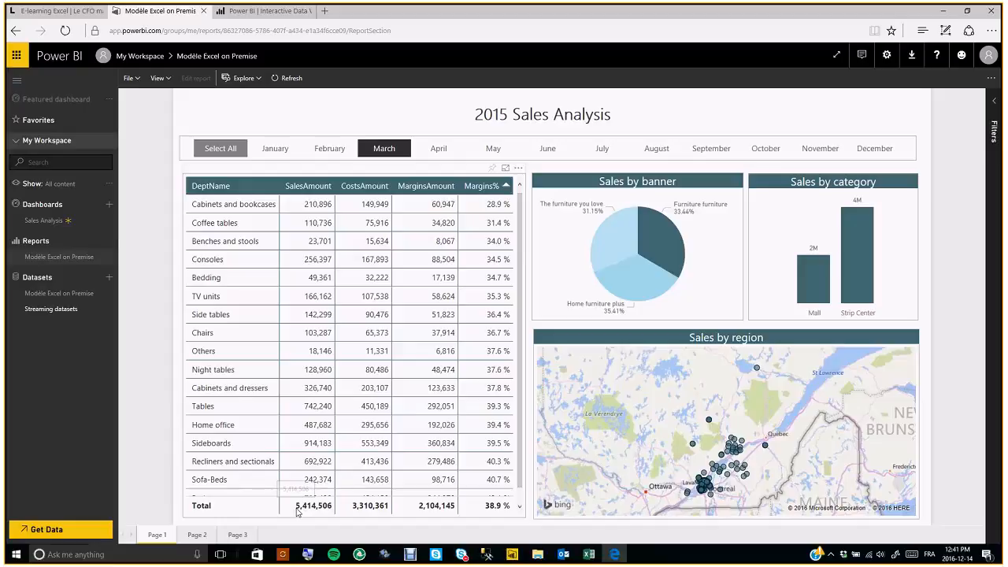
- Show the report's Page 3, 2015 Stores Analysis for Quebec stores, then open the account menu
click(237, 535)
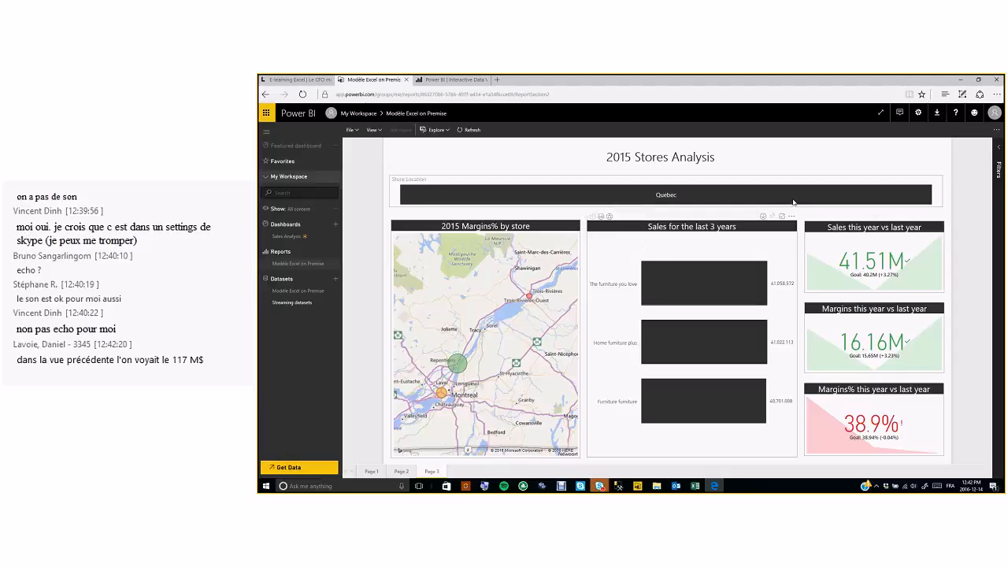
click(994, 113)
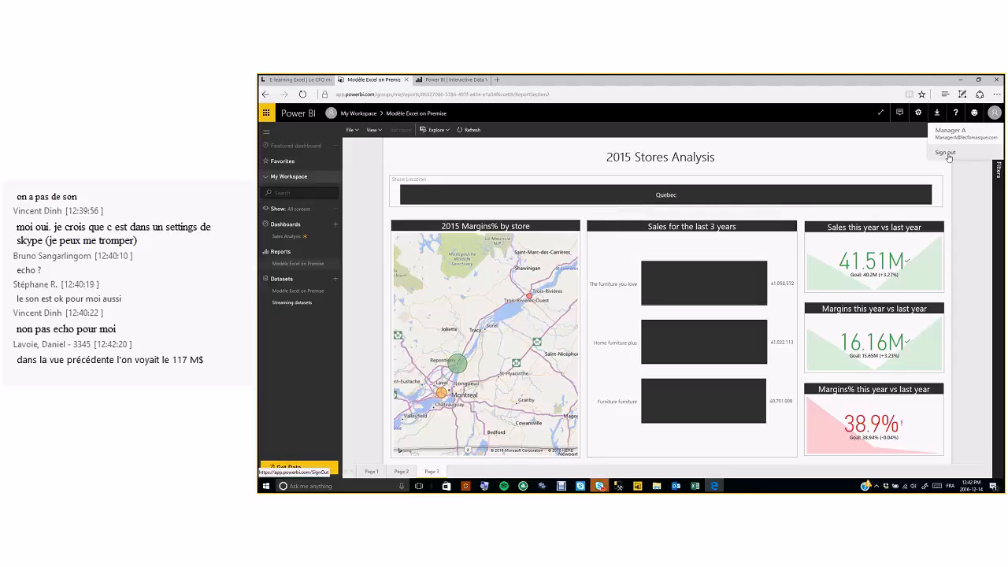
- Sign out of the manager account and sign back in at powerbi.com as the author
click(948, 154)
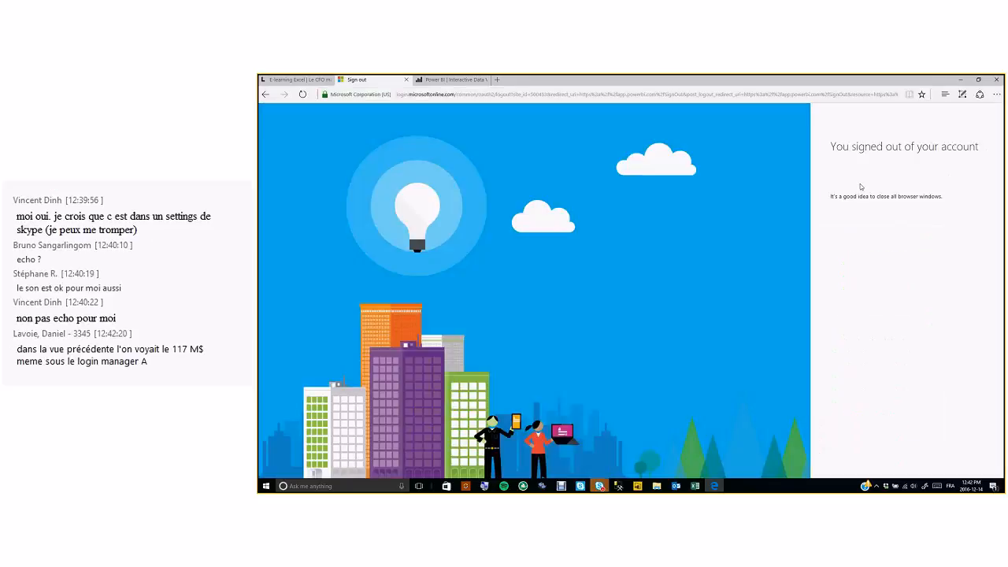
click(600, 94)
text(power)
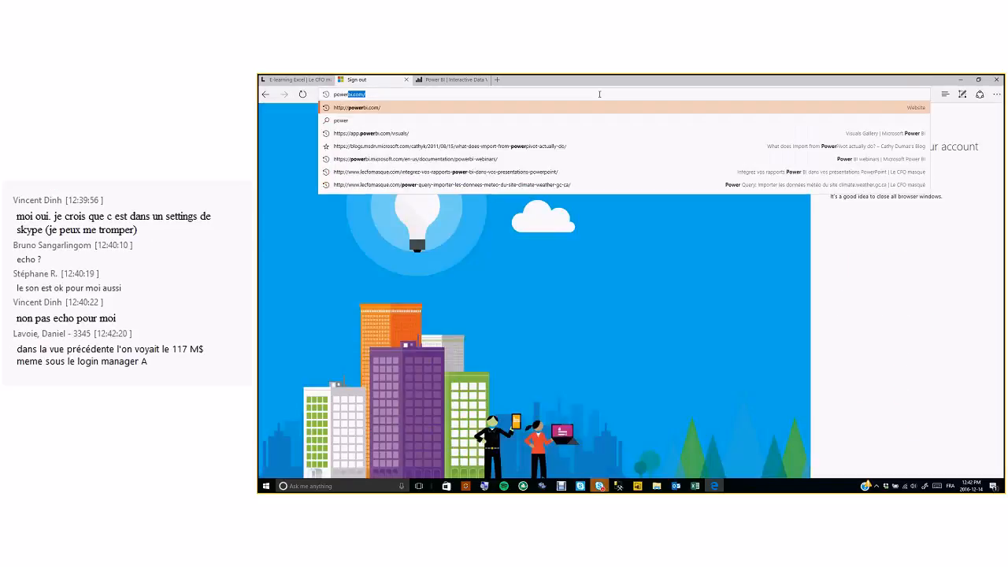
key(Return)
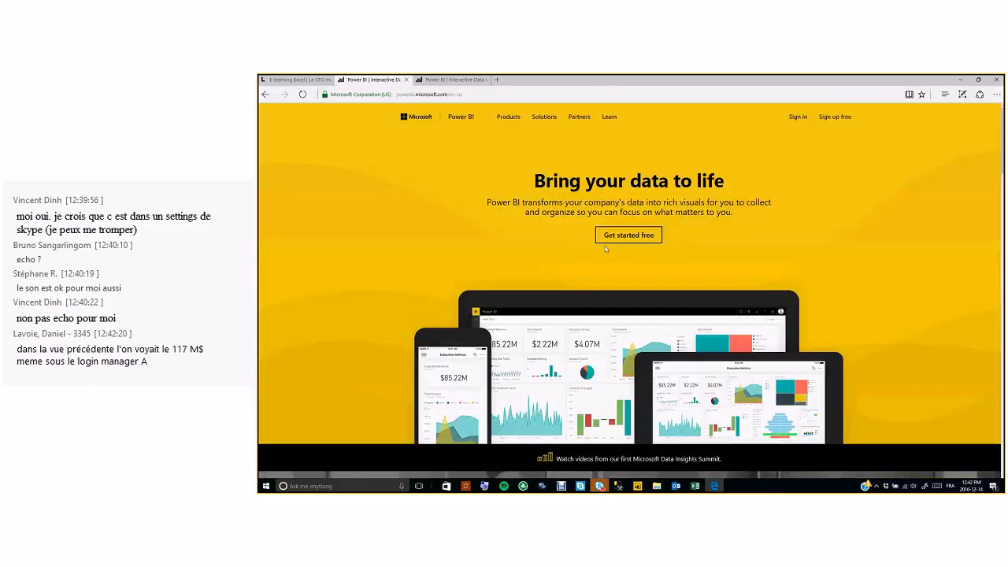
click(797, 118)
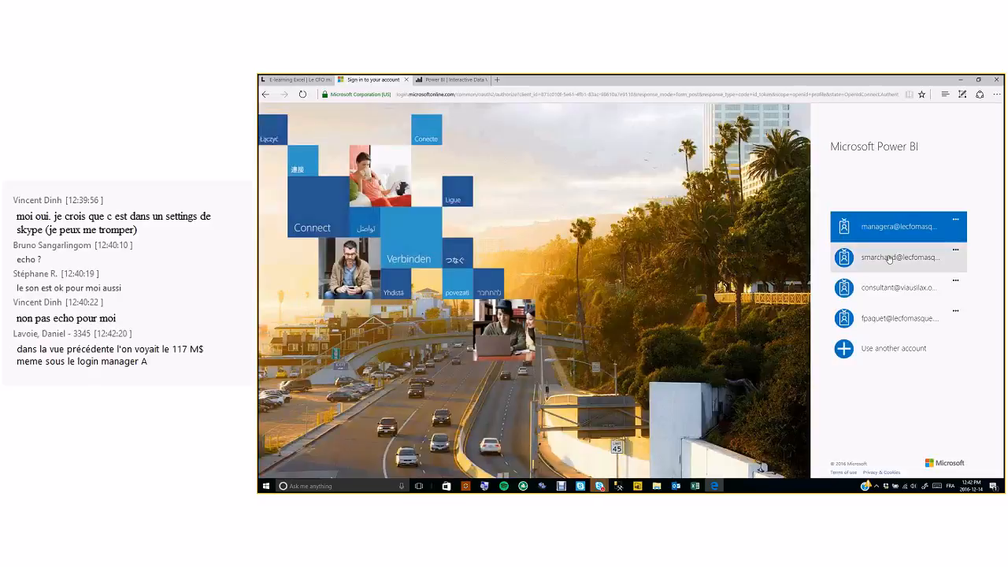
click(889, 259)
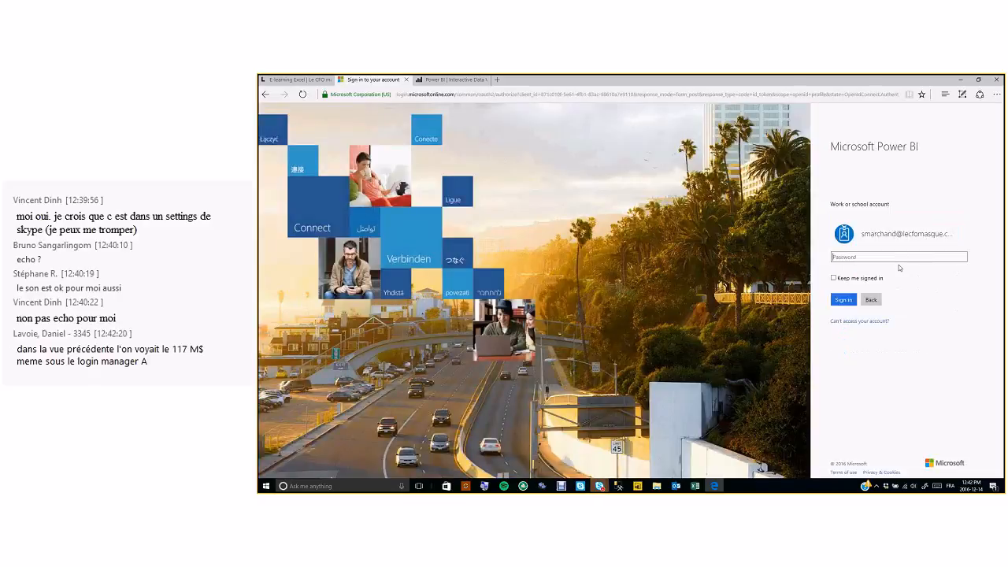
text(•••••••••)
key(Return)
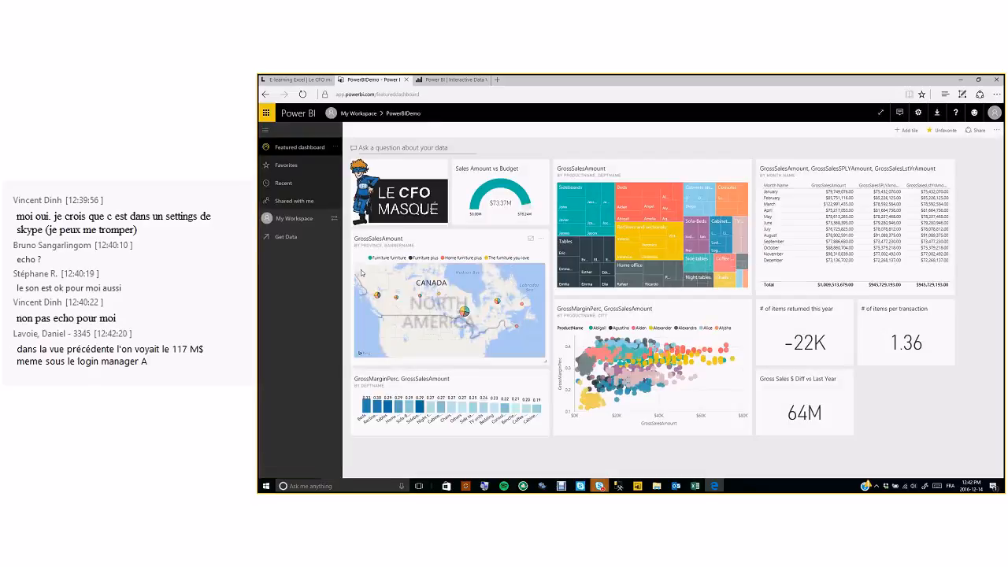
- Switch to the shared group workspace and list its reports, then its six datasets
click(304, 224)
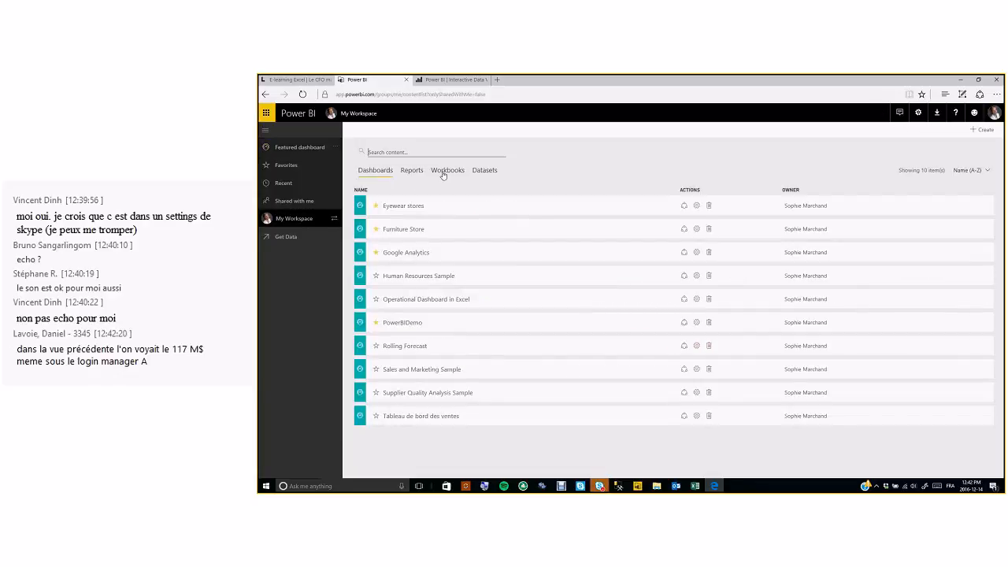
click(335, 219)
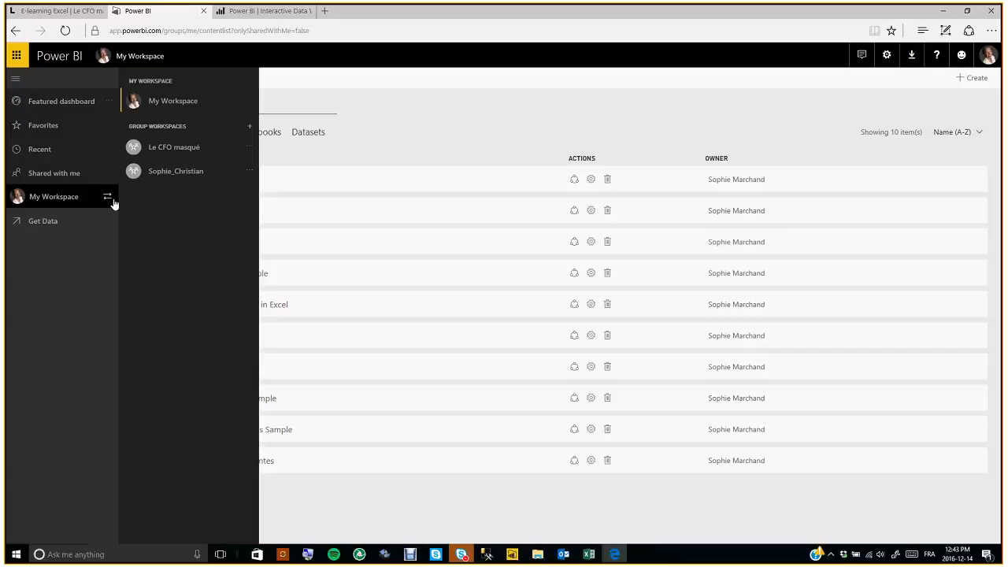
click(160, 171)
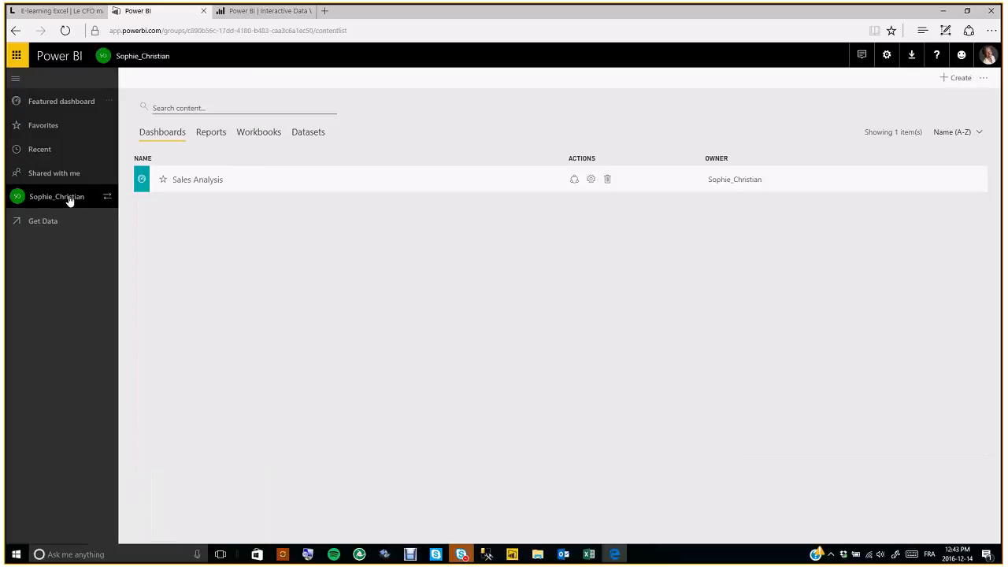
click(214, 132)
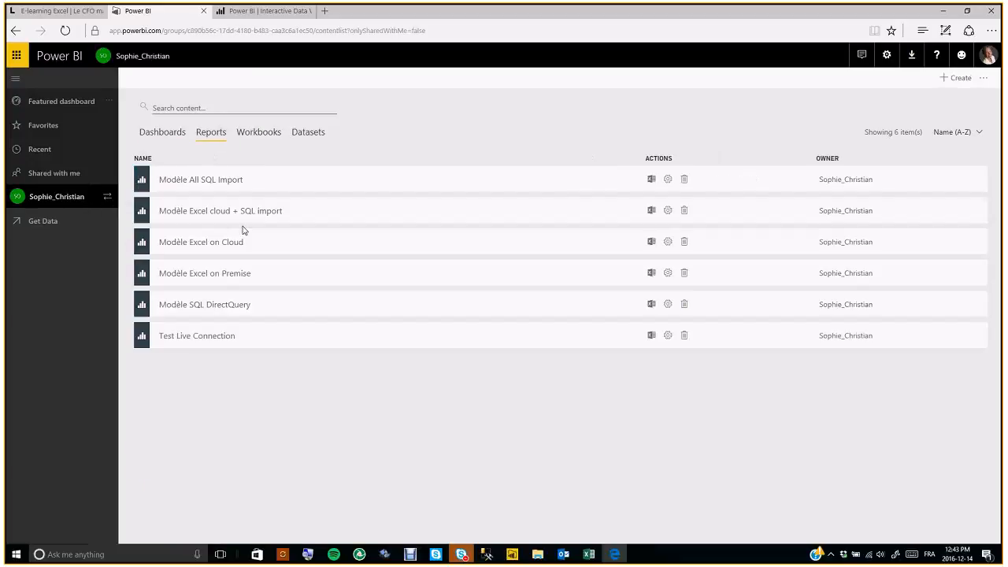
click(305, 135)
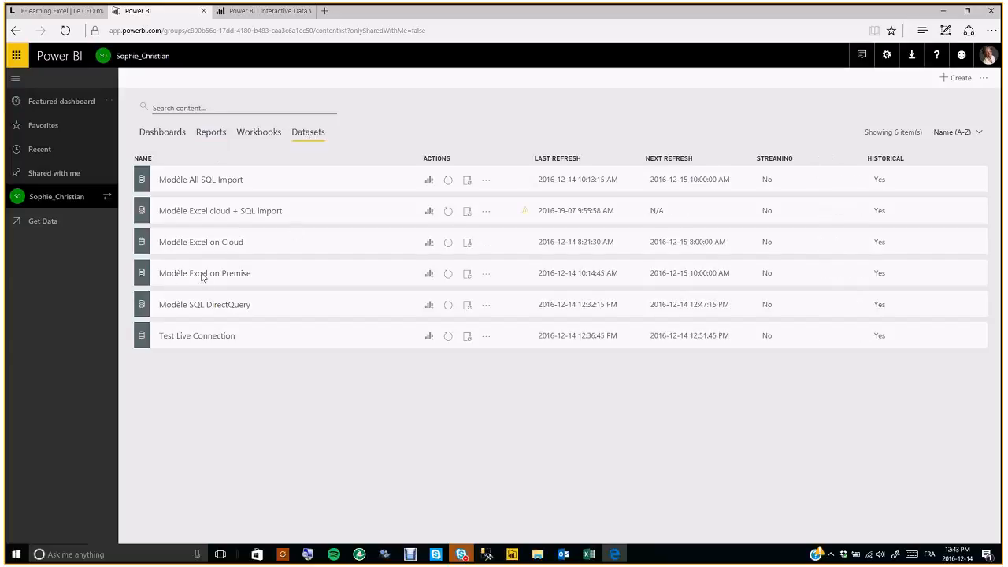
- In a new report from Modèle Excel on Premise, build a multi-row card of Image URL and SalesAmount
click(429, 276)
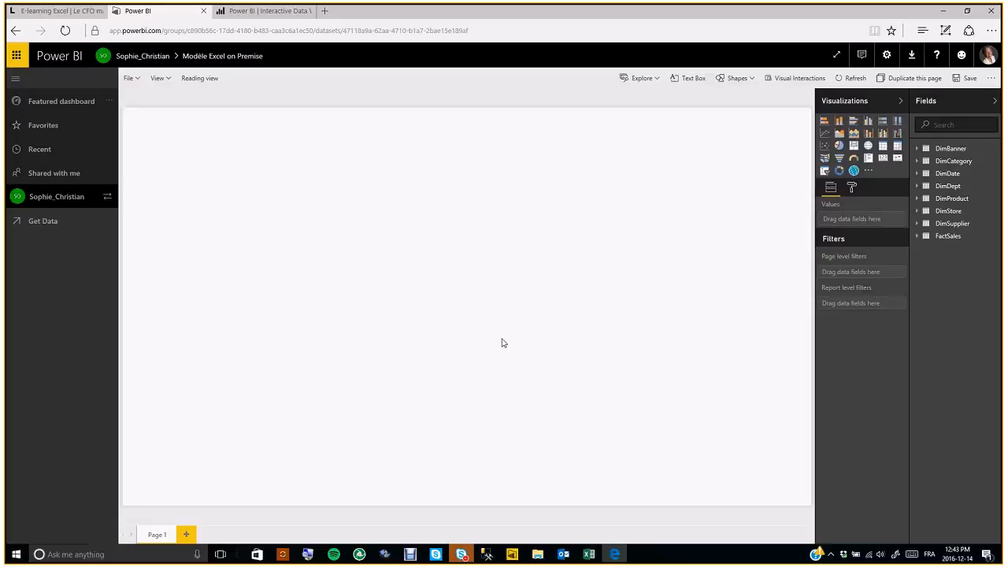
click(918, 236)
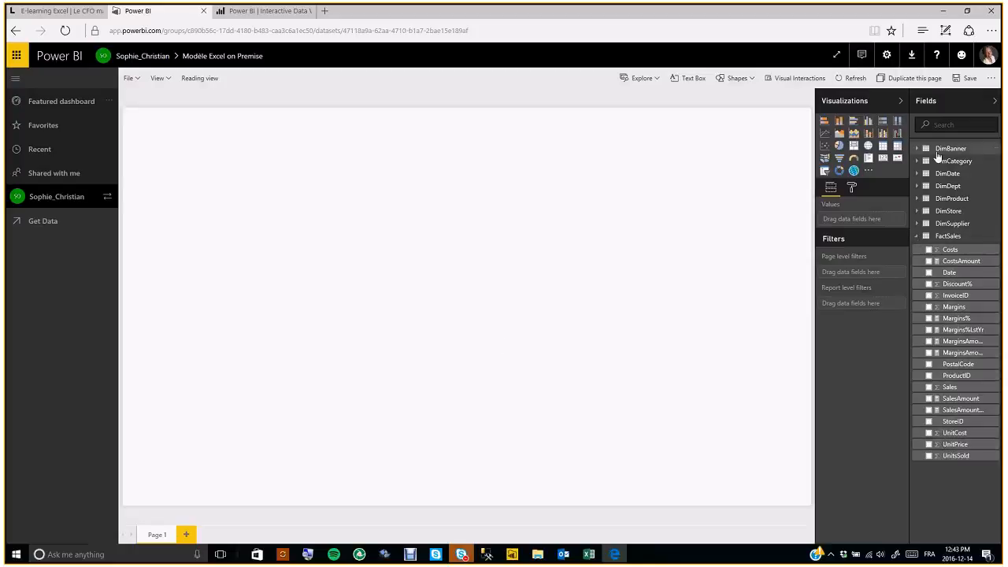
click(924, 161)
drag(959, 199, 460, 269)
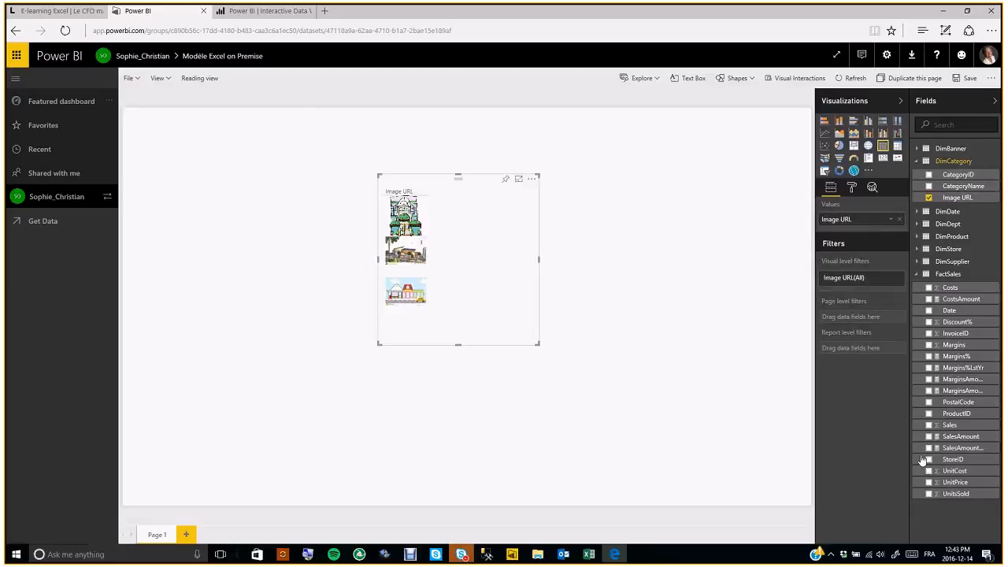
drag(956, 441, 486, 274)
click(870, 161)
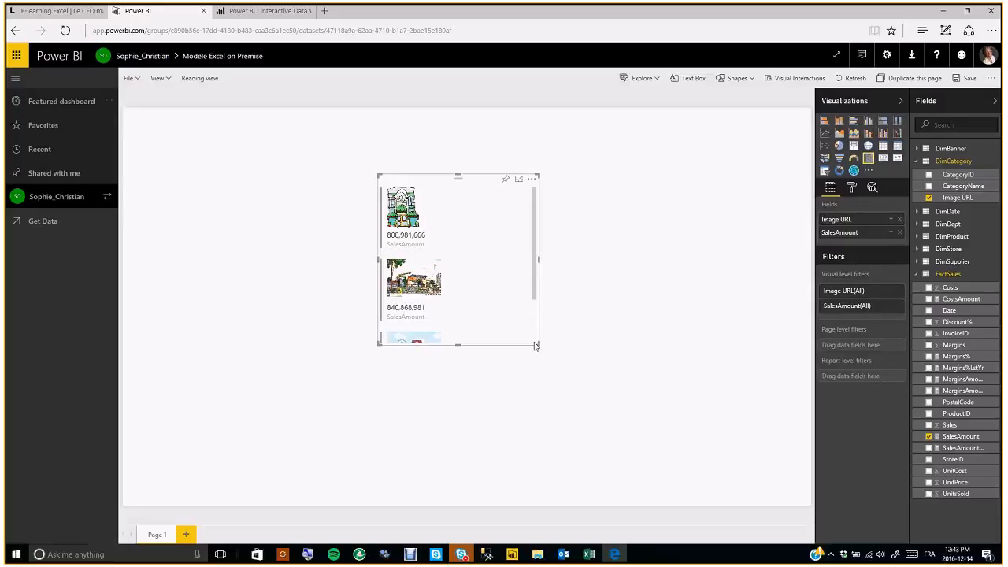
drag(535, 347, 532, 429)
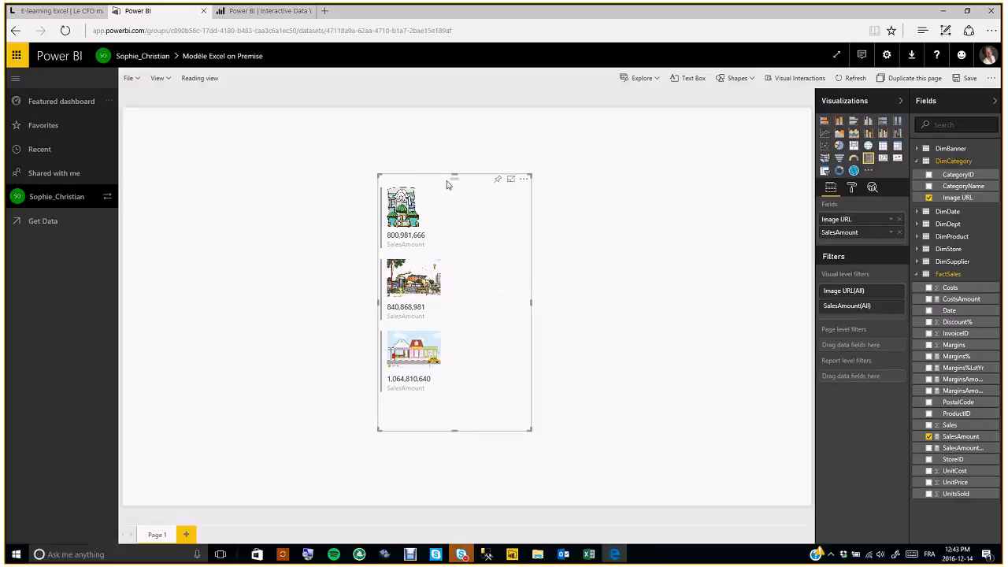
- Delete the card and leave the report without saving it
key(Delete)
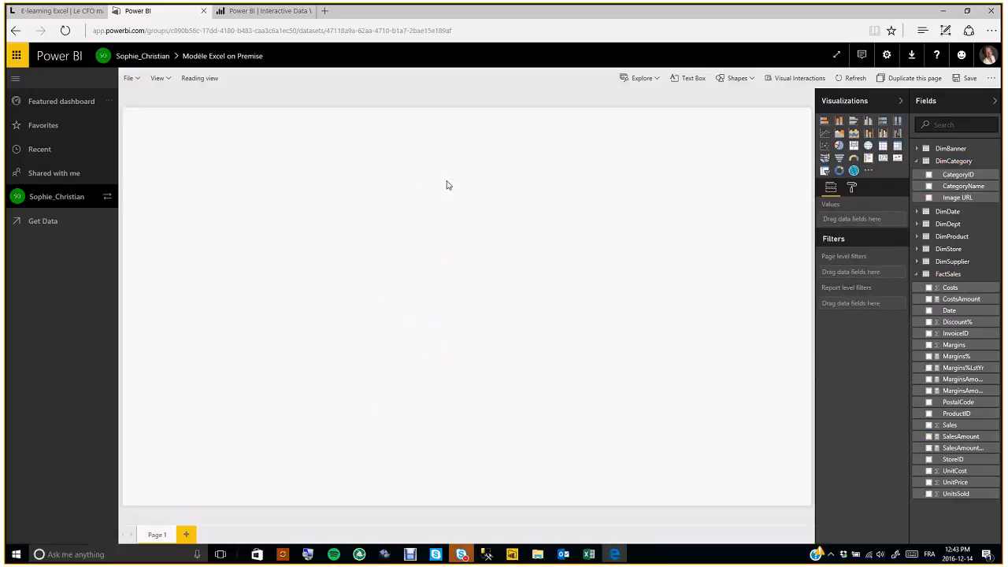
click(52, 198)
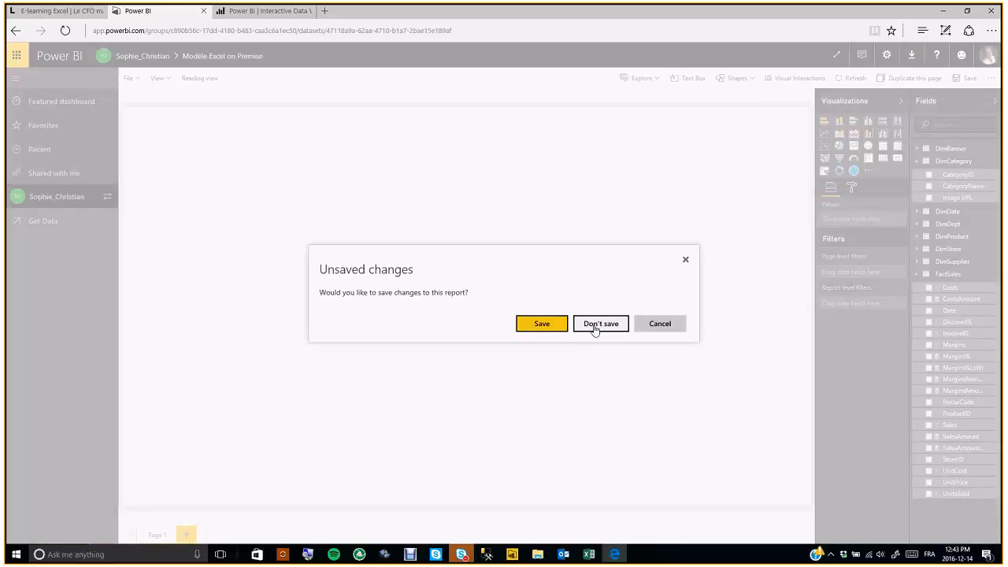
click(596, 326)
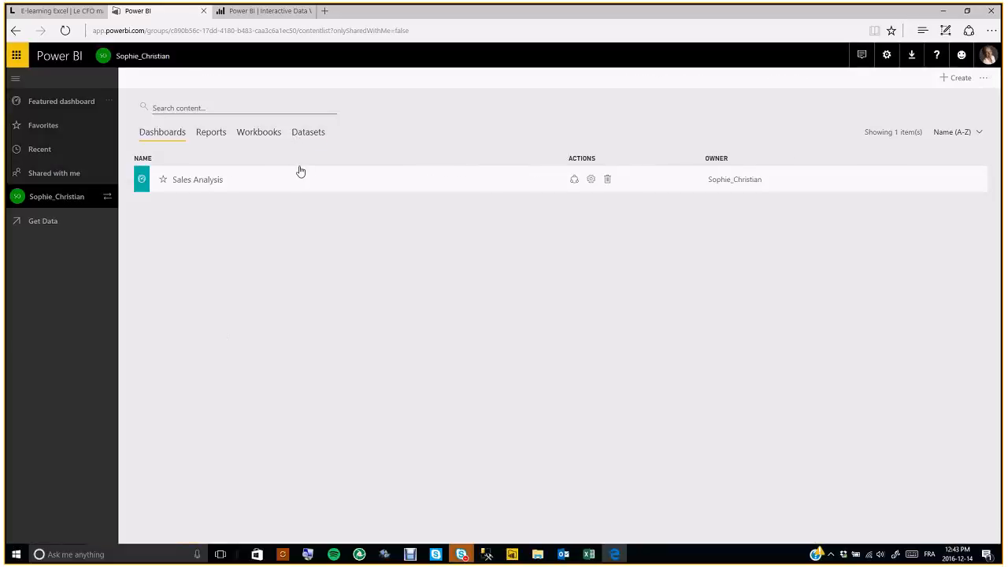
- Review the workspace's datasets and Modèle Excel on Premise options, then bring up Excel's blank Book1
click(308, 131)
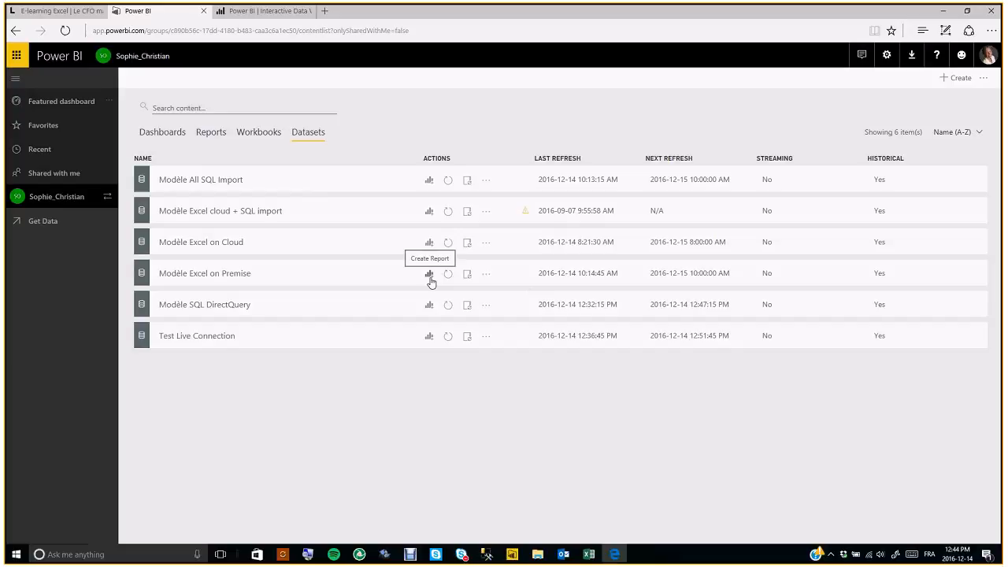
click(217, 133)
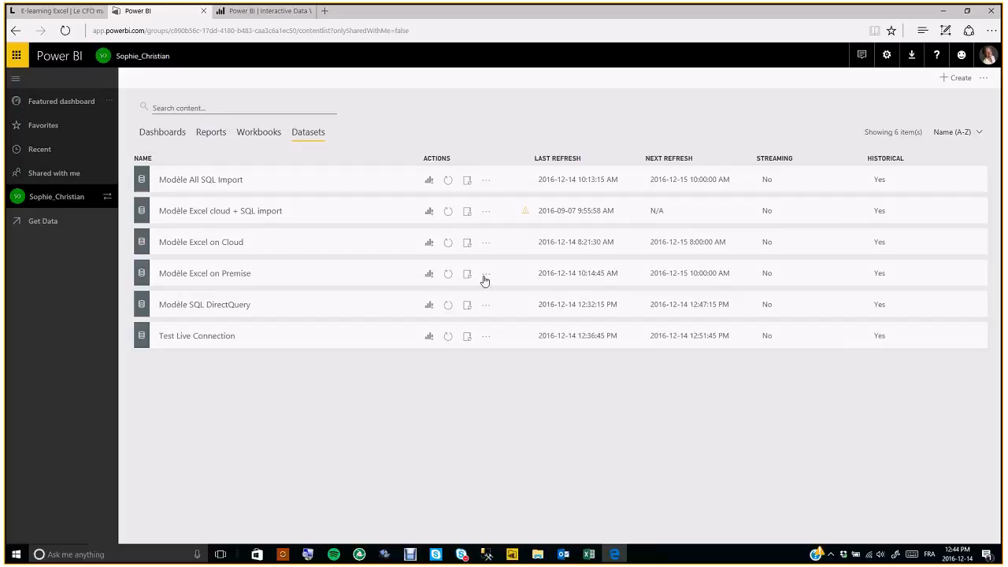
click(485, 276)
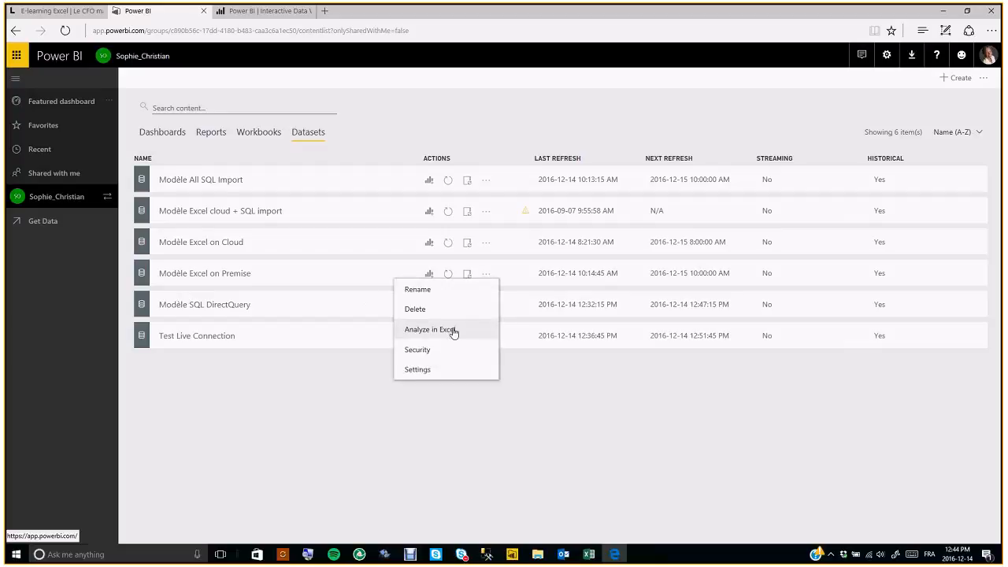
click(587, 455)
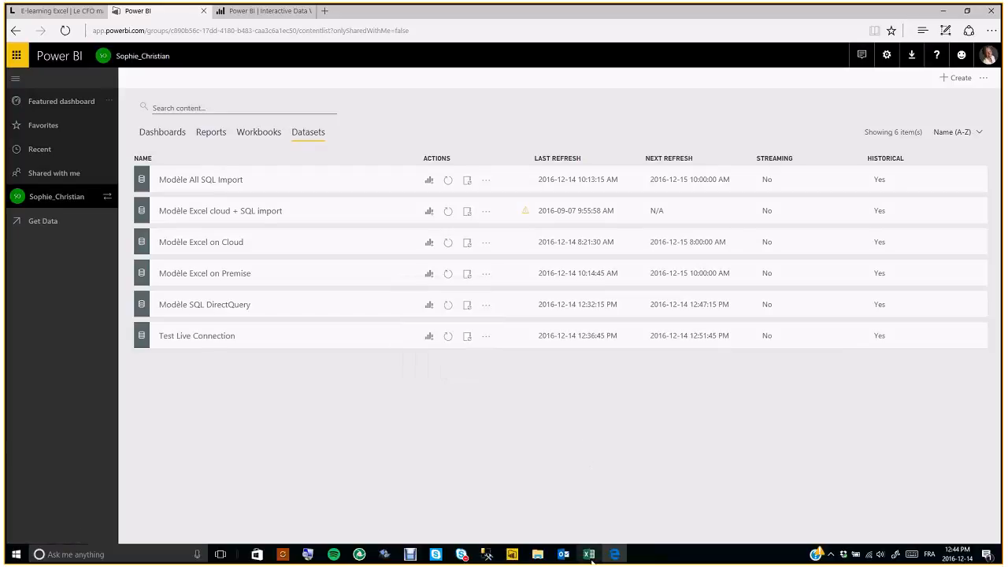
click(589, 555)
click(266, 213)
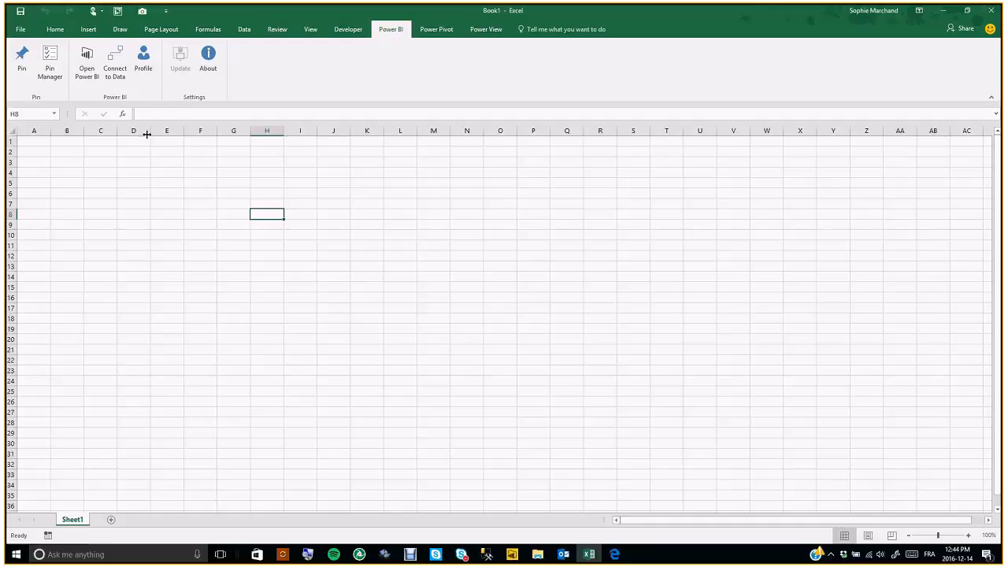
- Connect Book1 to the group workspace's Modèle Excel on Premise report, creating a PivotTable on Sheet2
click(115, 64)
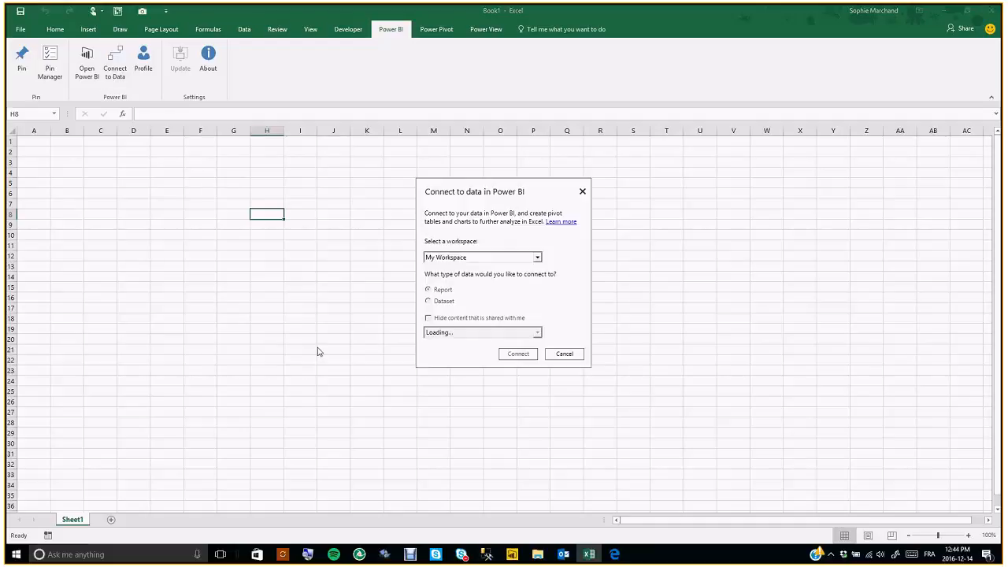
click(537, 258)
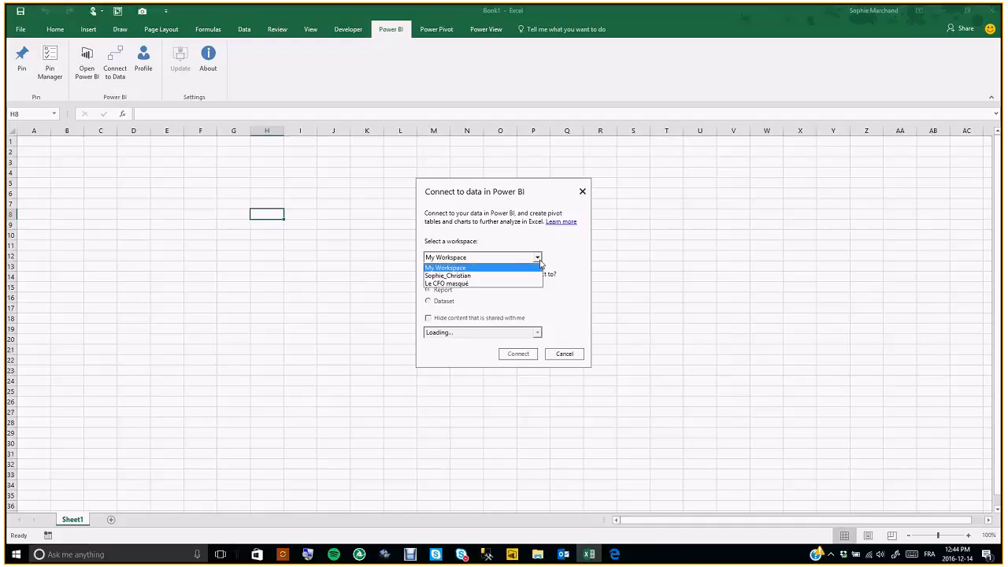
click(447, 277)
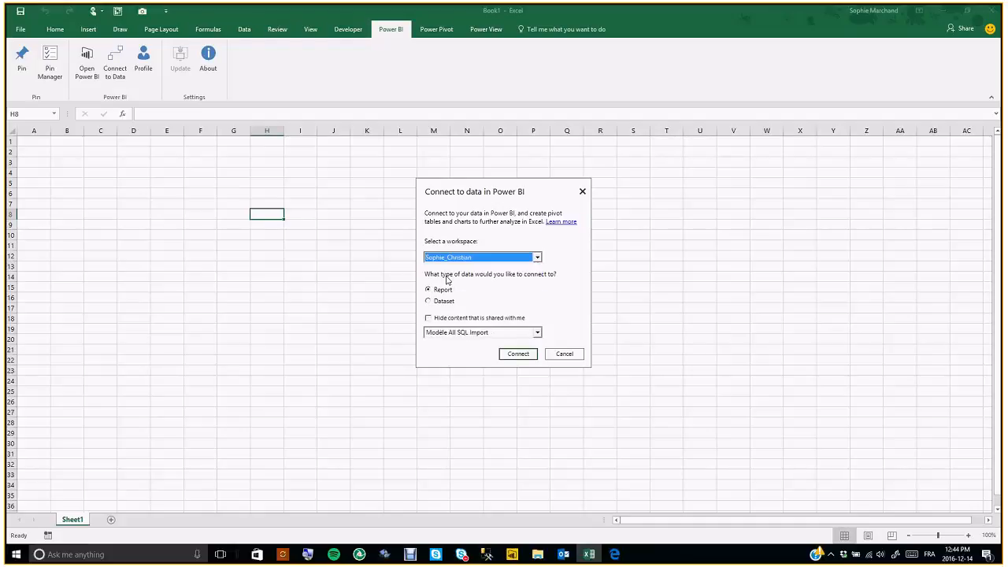
click(537, 332)
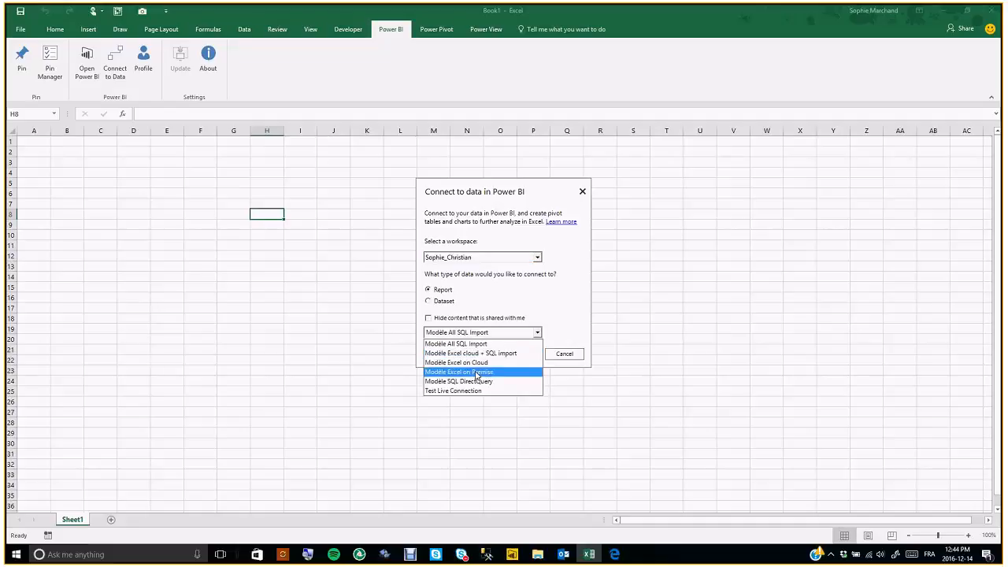
click(476, 373)
click(482, 356)
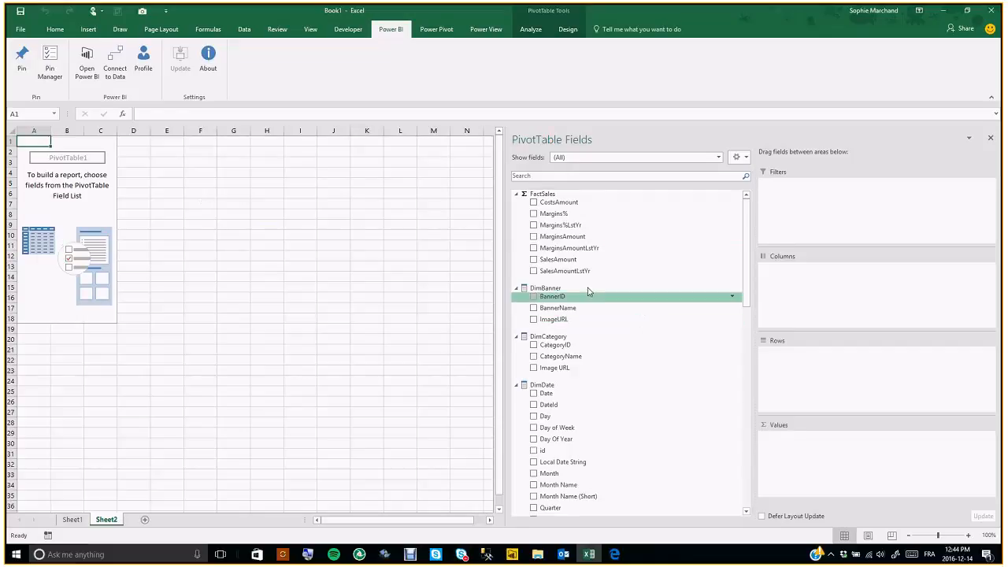
- Add SalesAmount by CategoryName to the PivotTable, then return to the browser
click(533, 260)
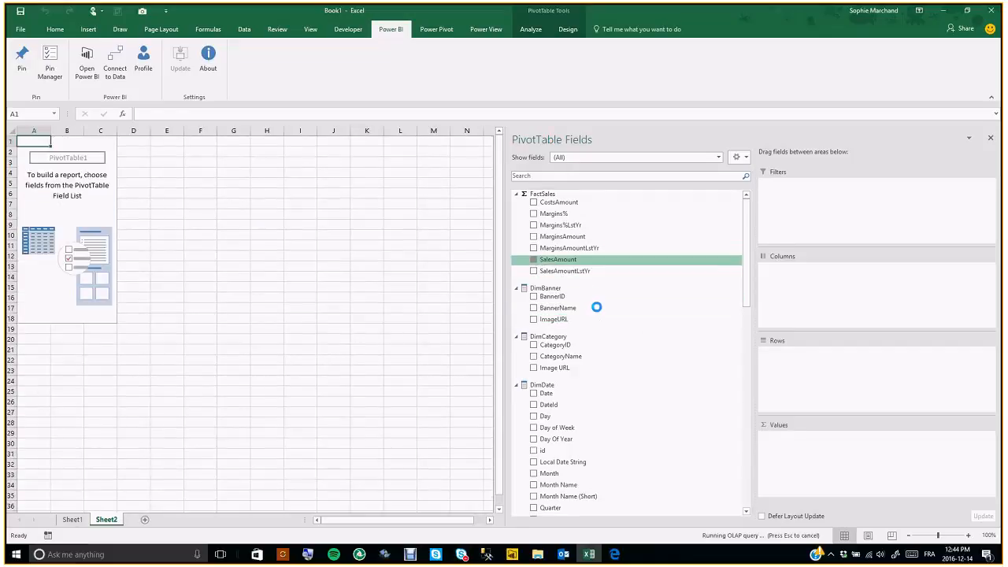
click(534, 356)
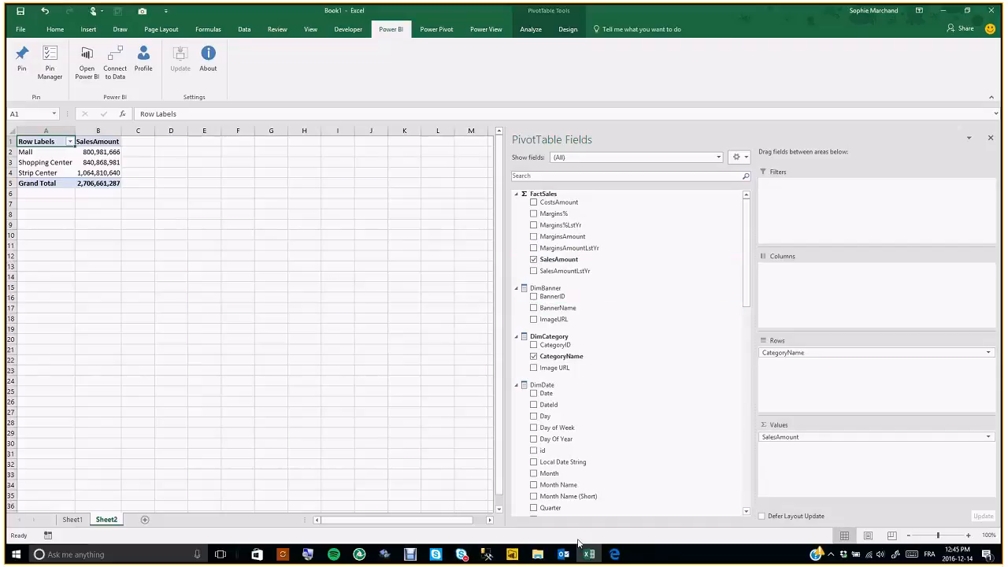
click(615, 554)
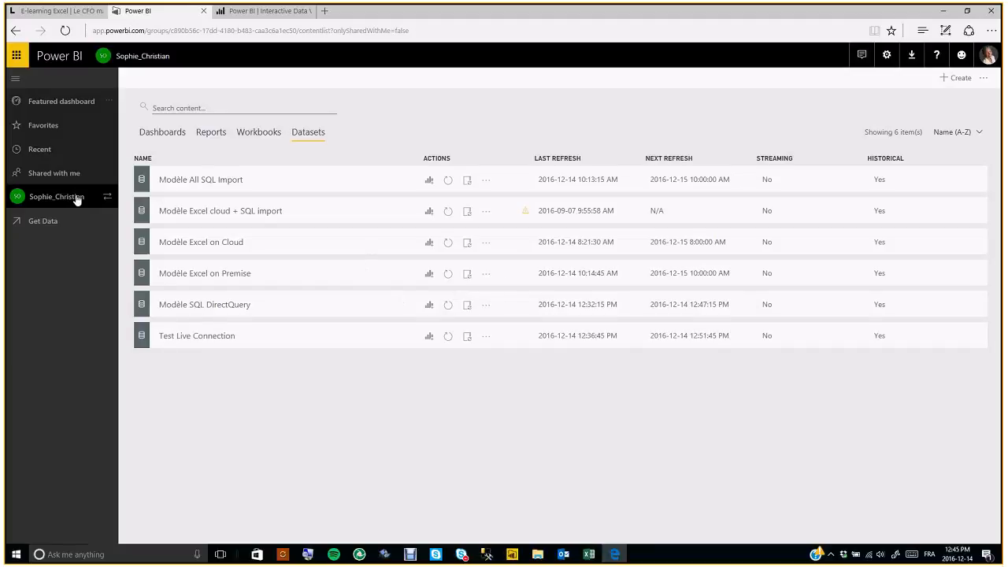
- Open Modèle Excel on Premise, cancel pinning the sales card, then open the Sales Analysis dashboard
click(211, 132)
click(215, 277)
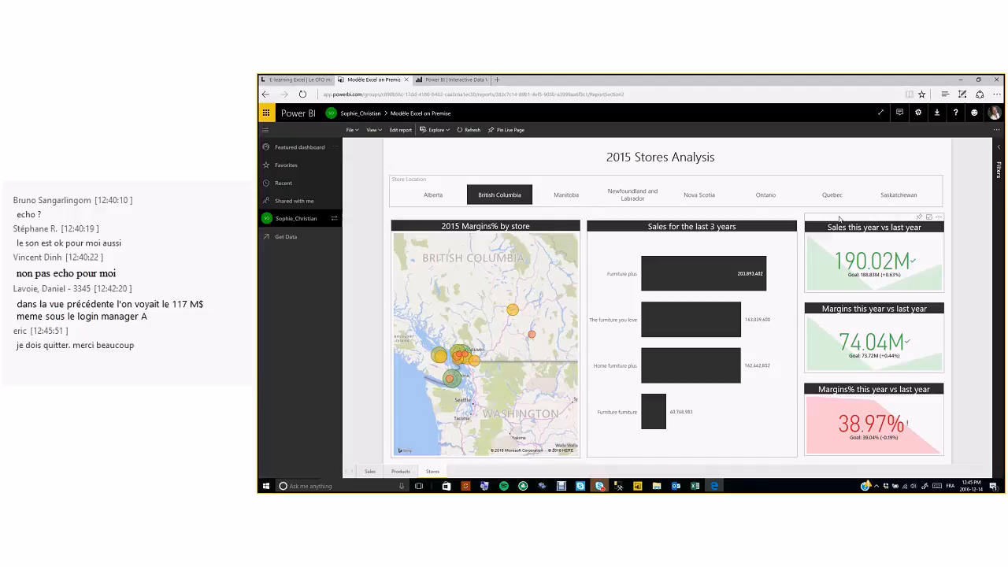
click(919, 218)
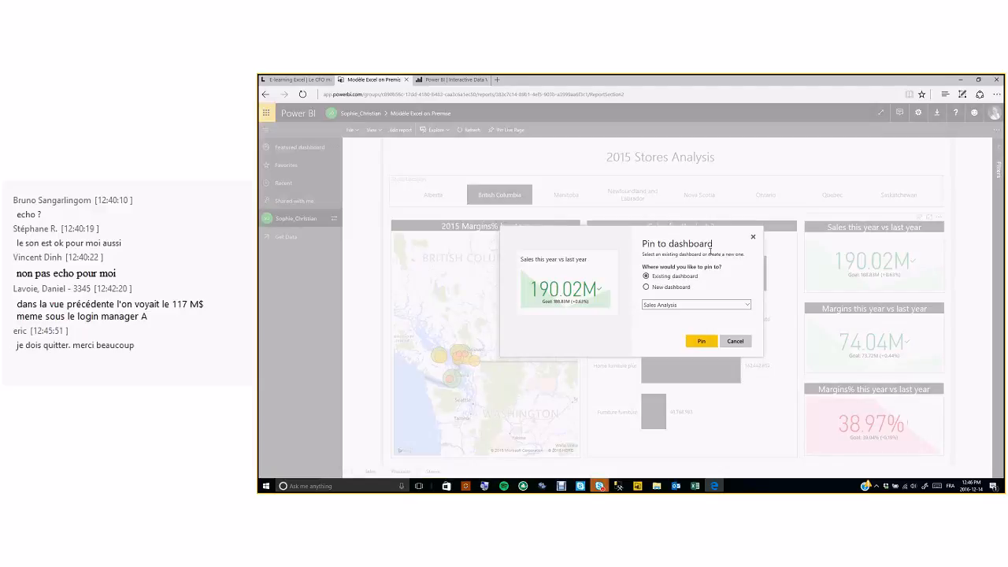
click(745, 306)
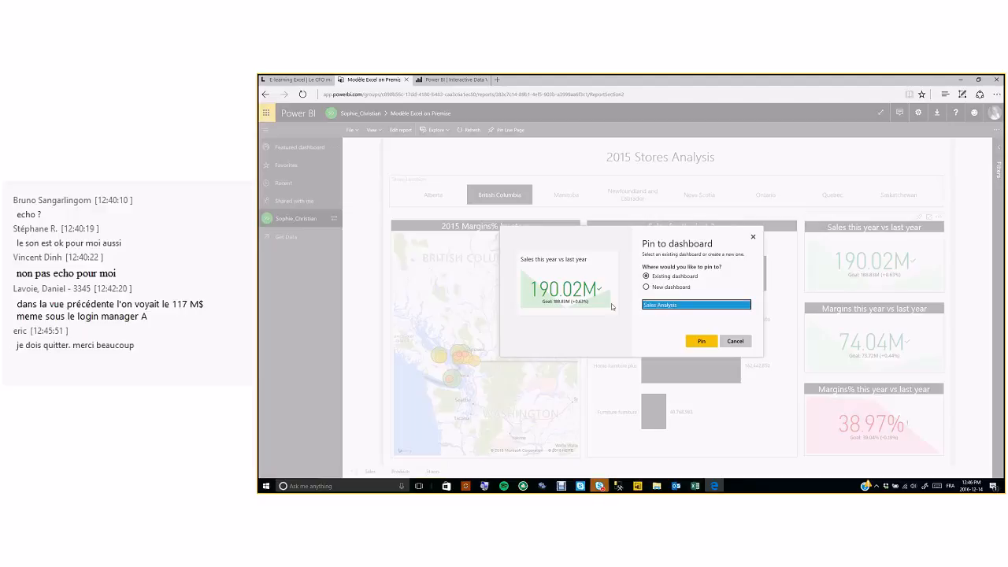
click(753, 238)
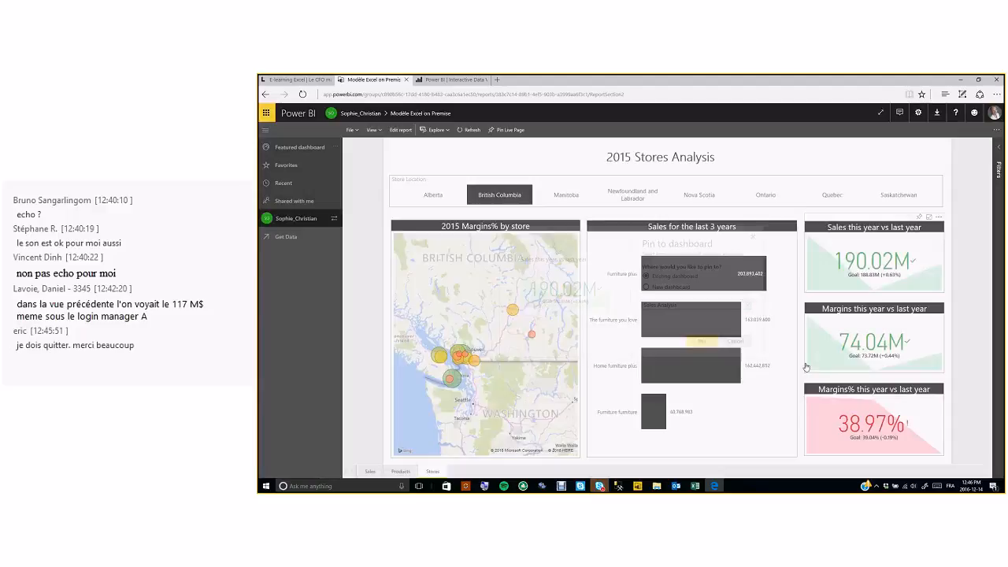
click(304, 220)
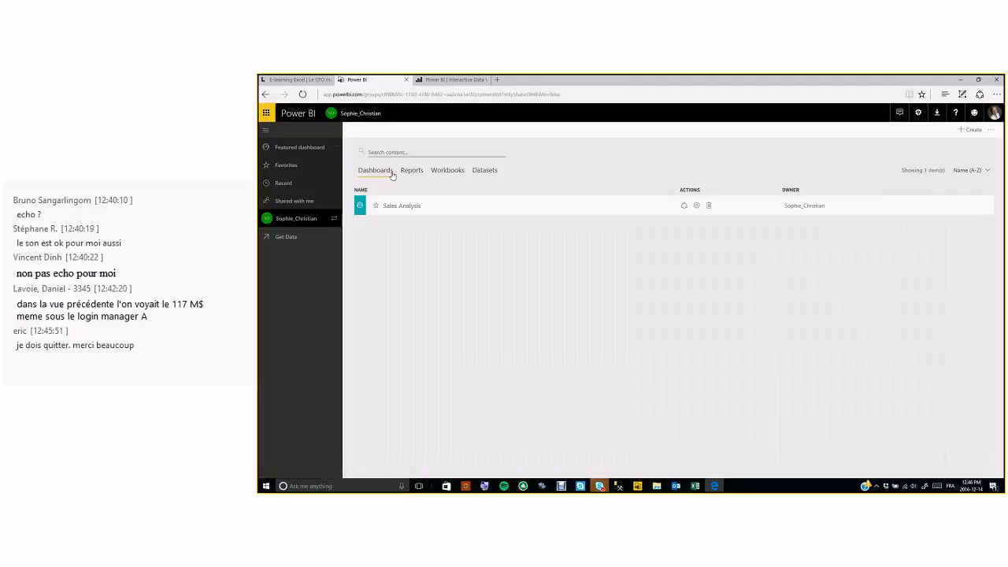
click(389, 206)
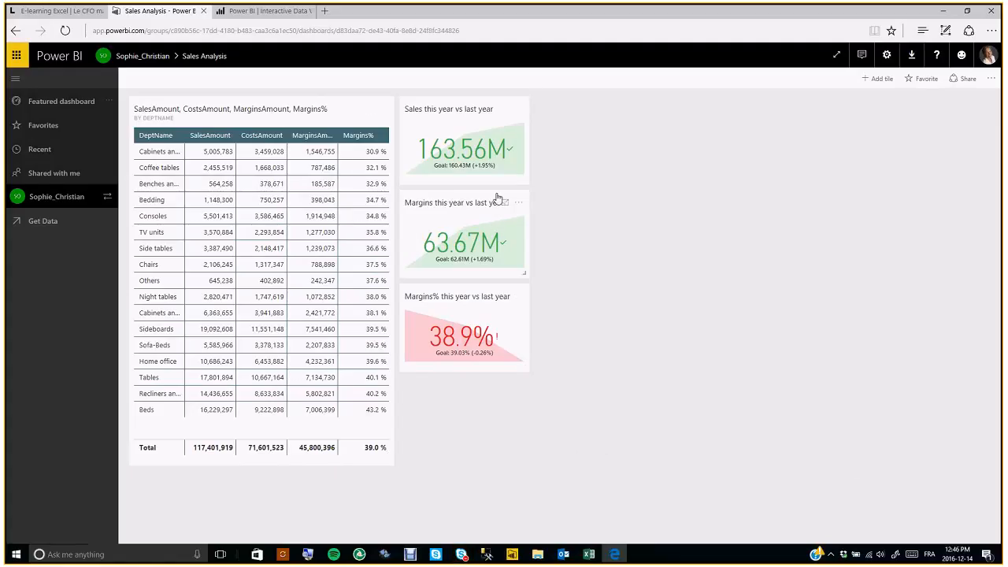
- Start a threshold alert rule on the Sales this year vs last year tile, then discard it unsaved
click(517, 110)
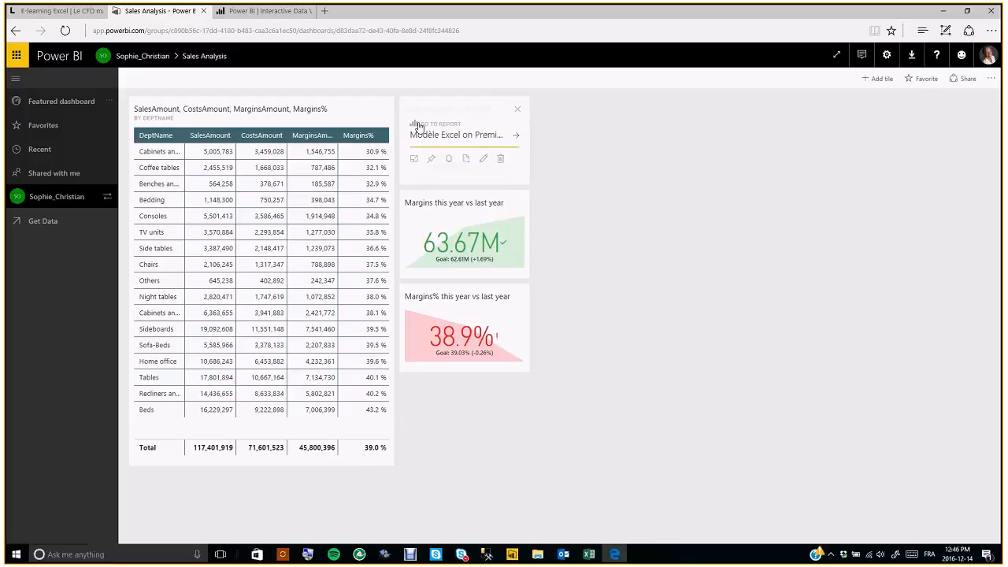
click(448, 160)
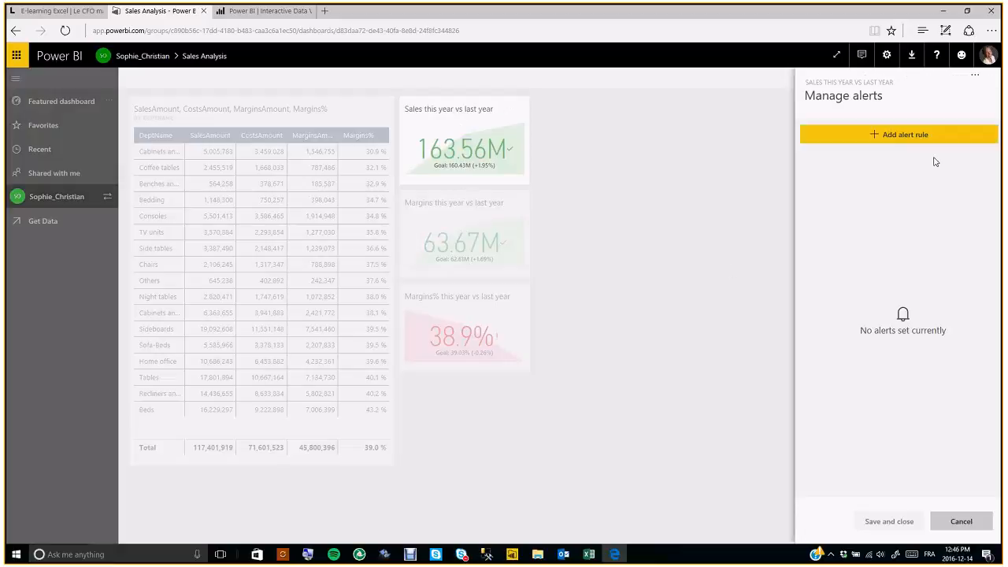
click(933, 135)
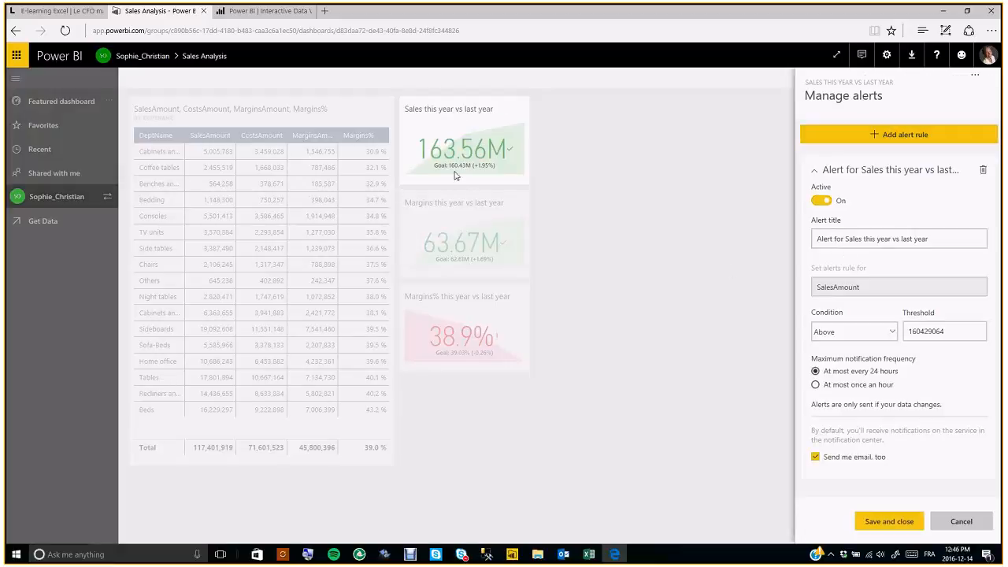
click(920, 334)
double_click(926, 333)
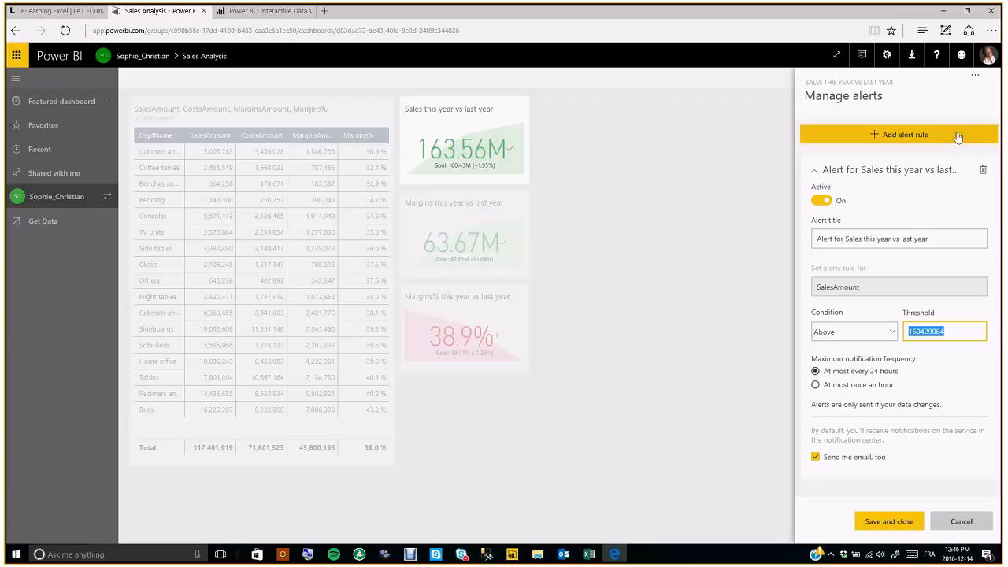
click(956, 520)
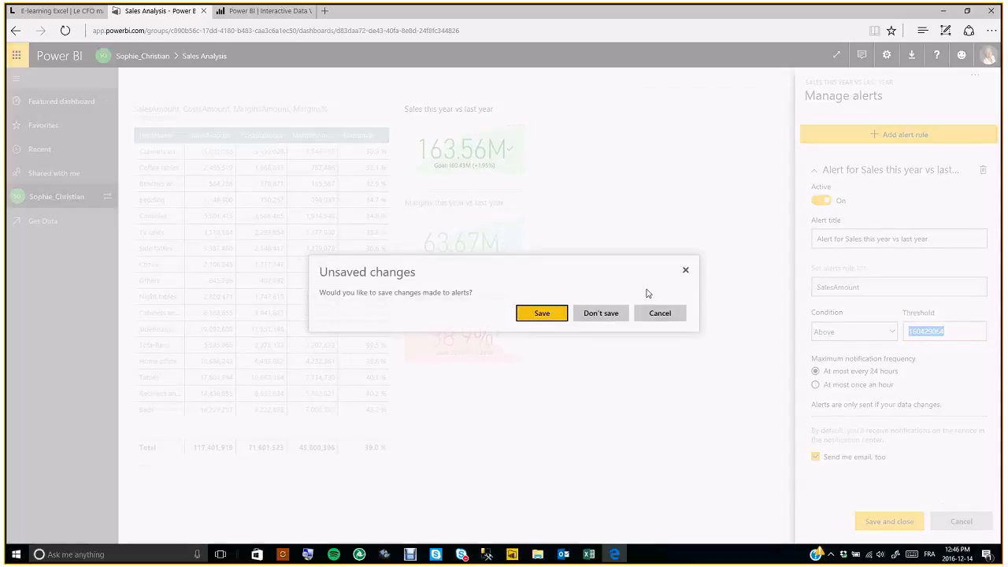
click(603, 313)
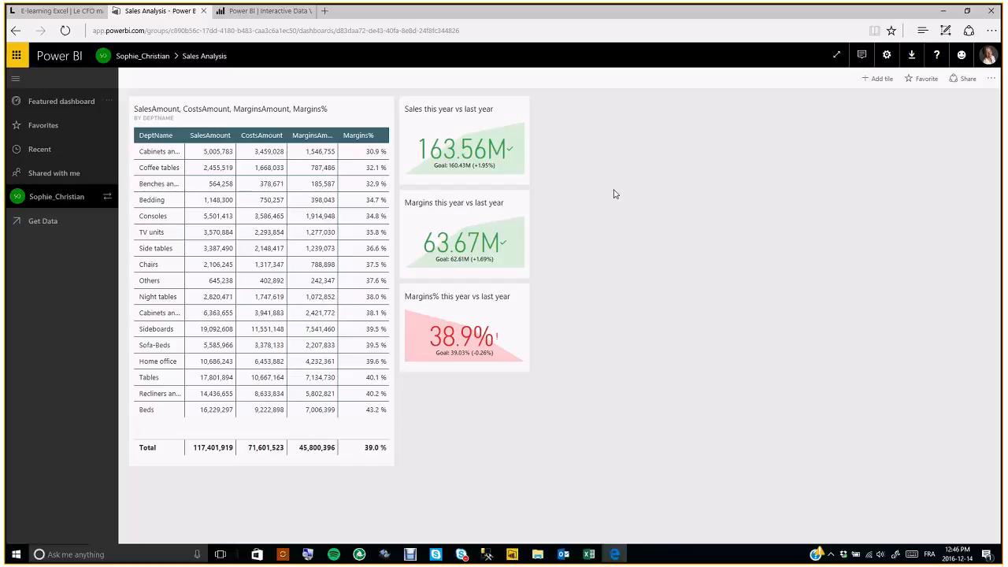
- Open the group workspace from the workspace switcher and view its datasets
click(107, 197)
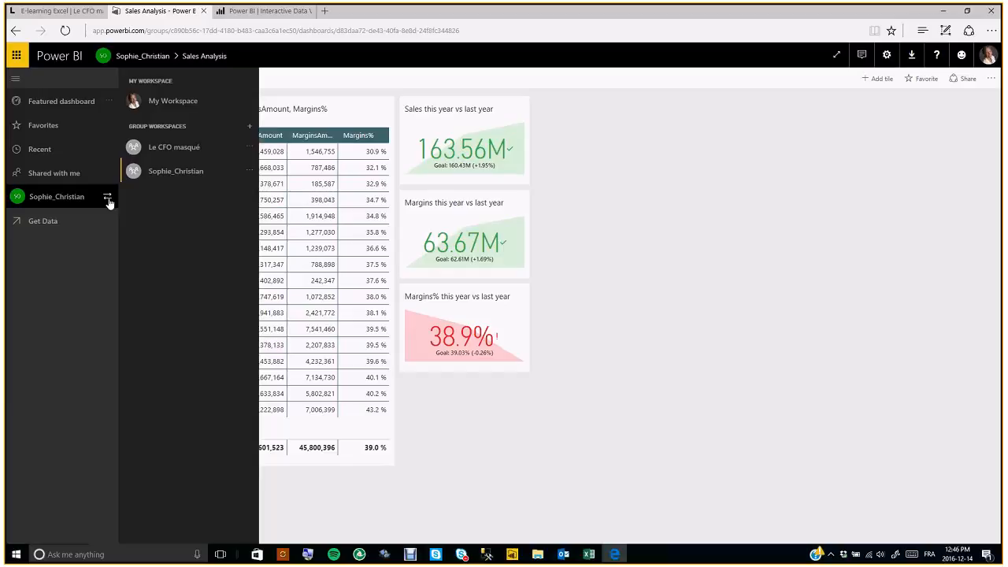
click(174, 171)
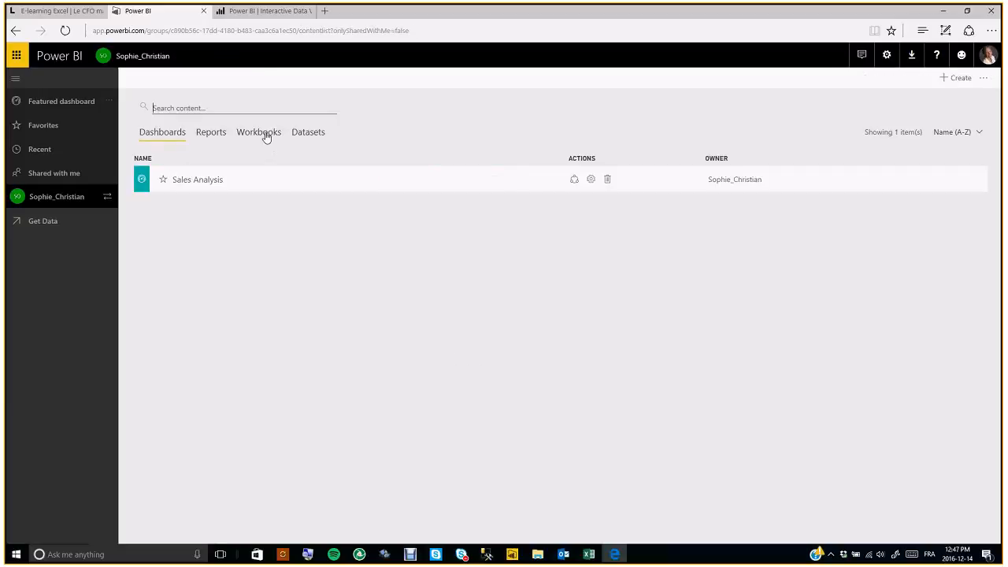
click(297, 138)
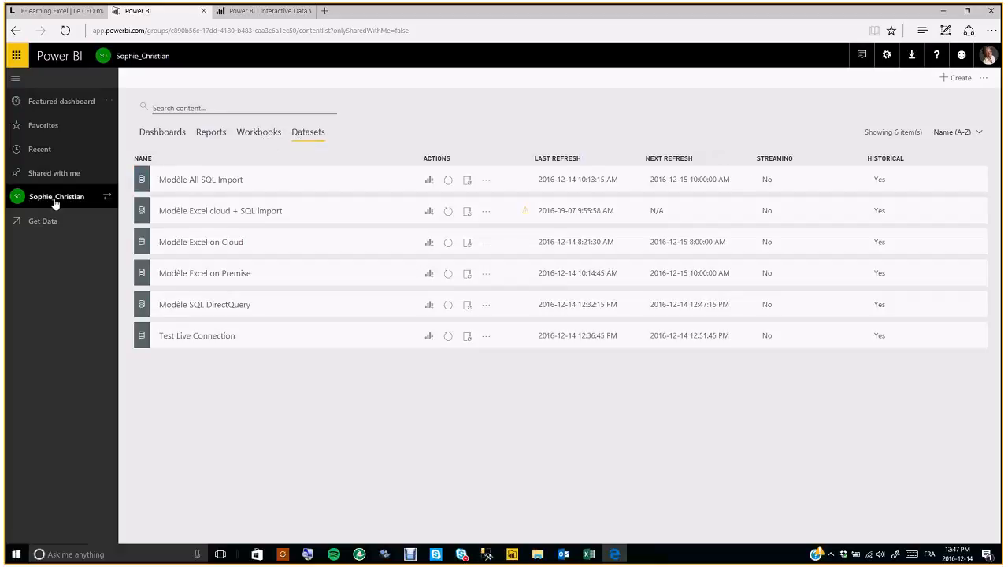
- Switch to My Workspace, glance at the Human Resources Sample dashboard, then list its 19 datasets
click(107, 197)
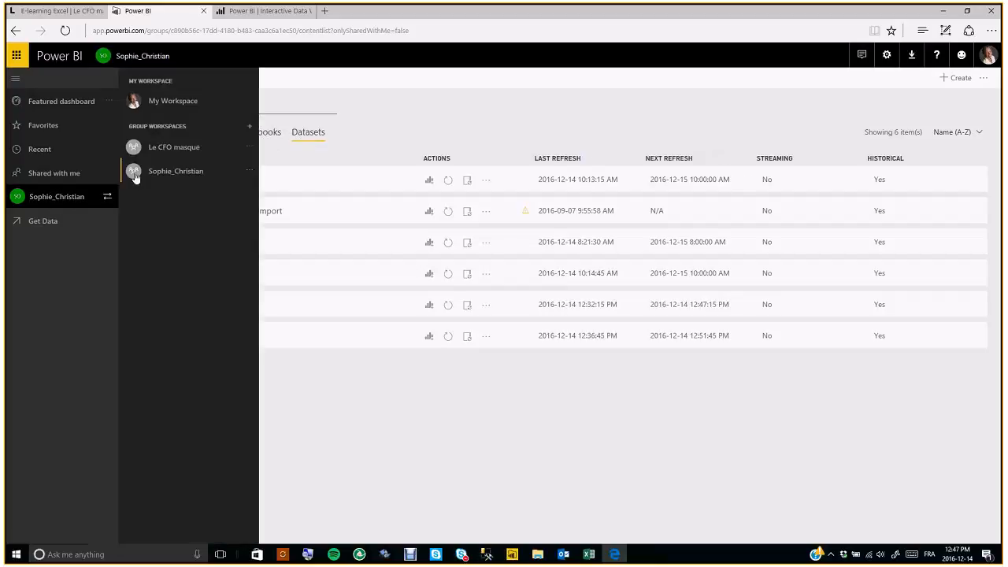
click(132, 101)
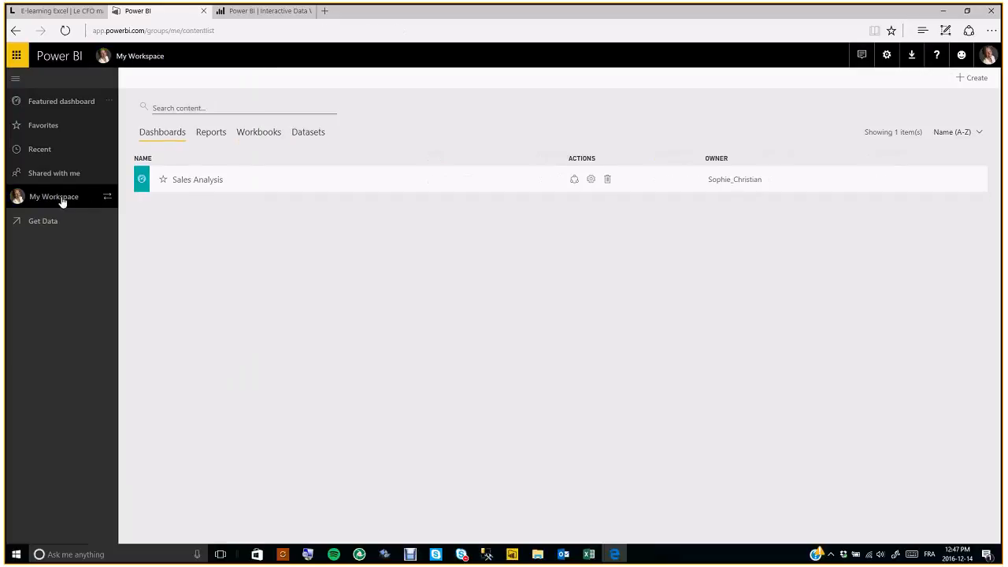
click(62, 201)
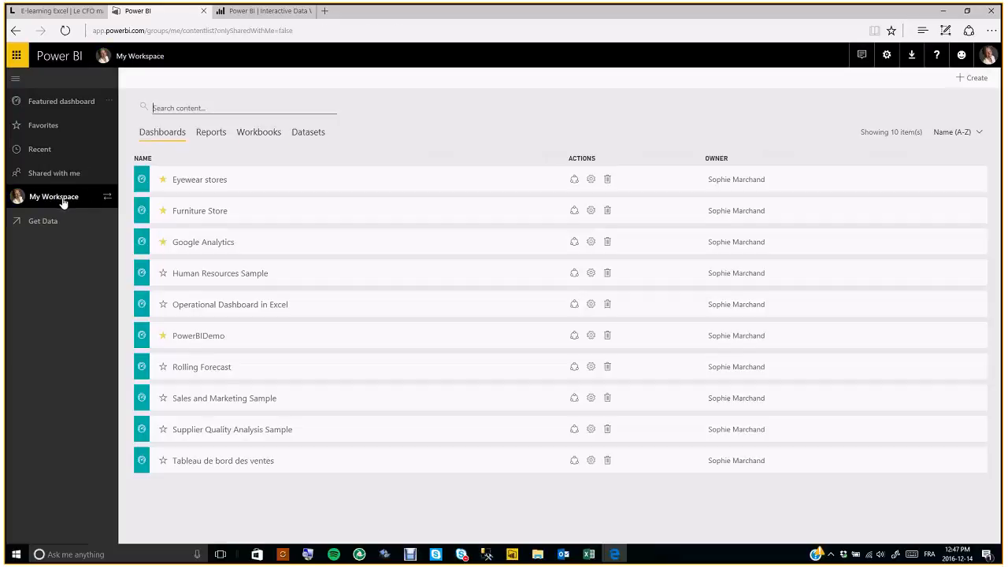
drag(222, 333, 213, 265)
click(215, 276)
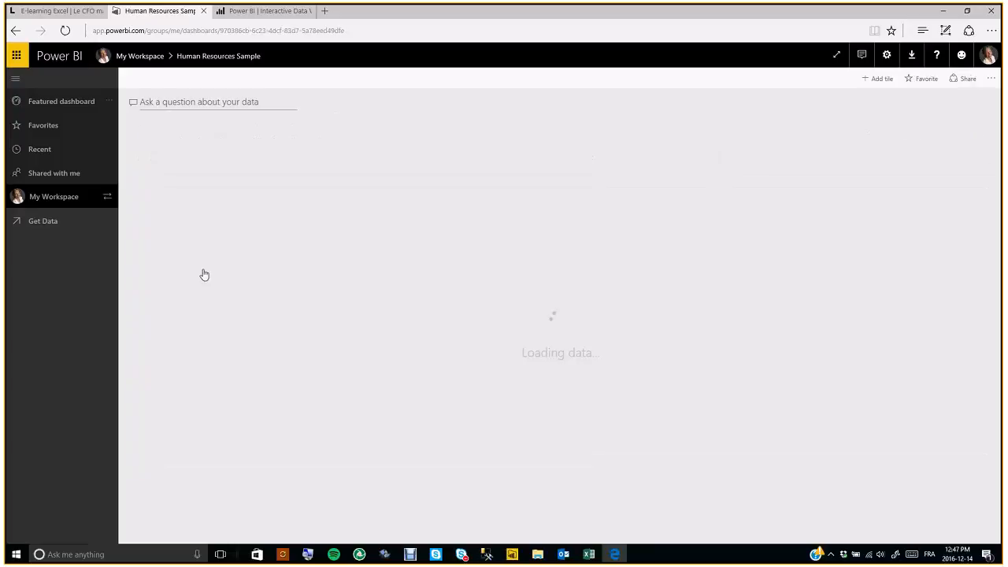
click(47, 199)
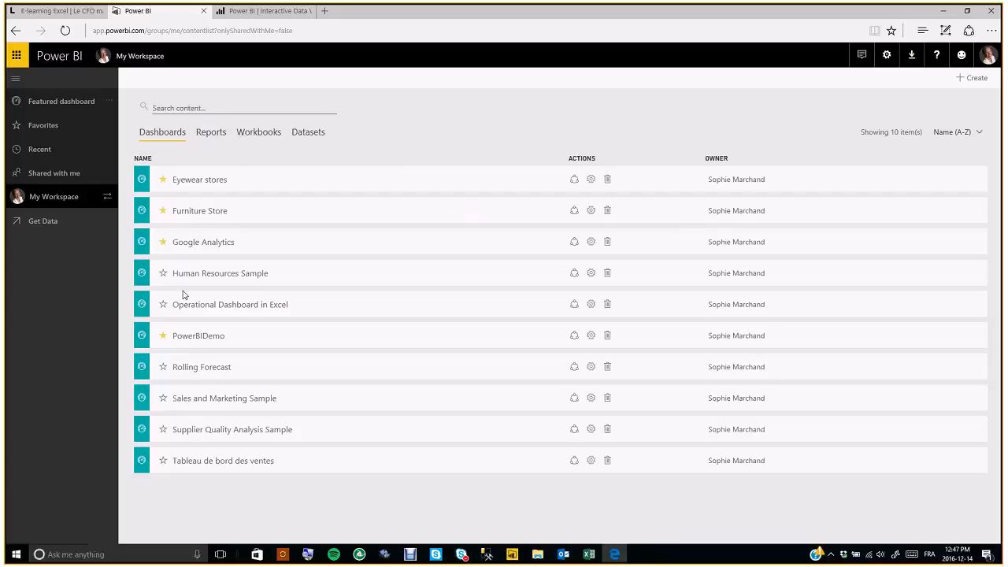
click(302, 134)
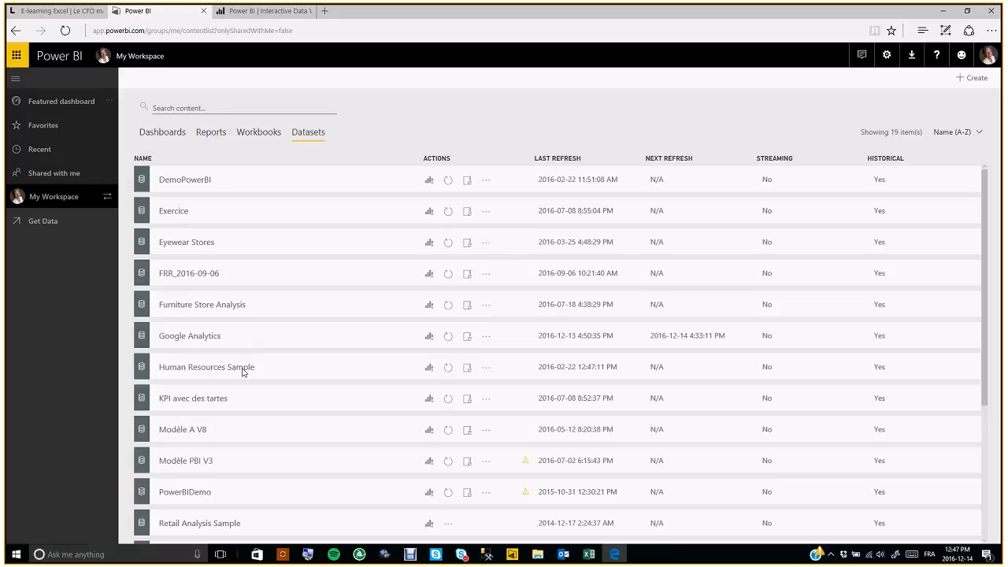
- Run Get Insights on the Human Resources Sample dataset and open the results once ready
click(486, 368)
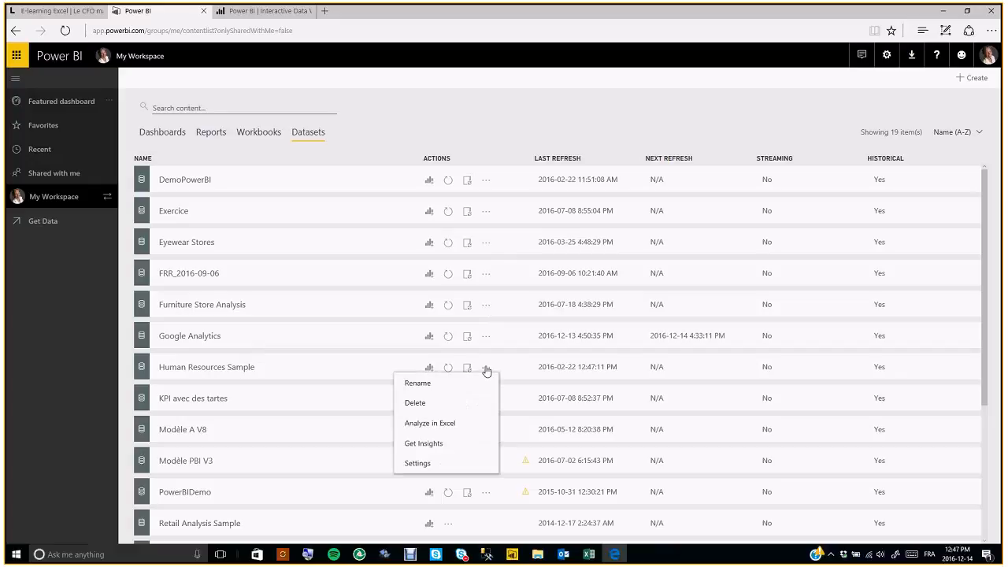
click(439, 446)
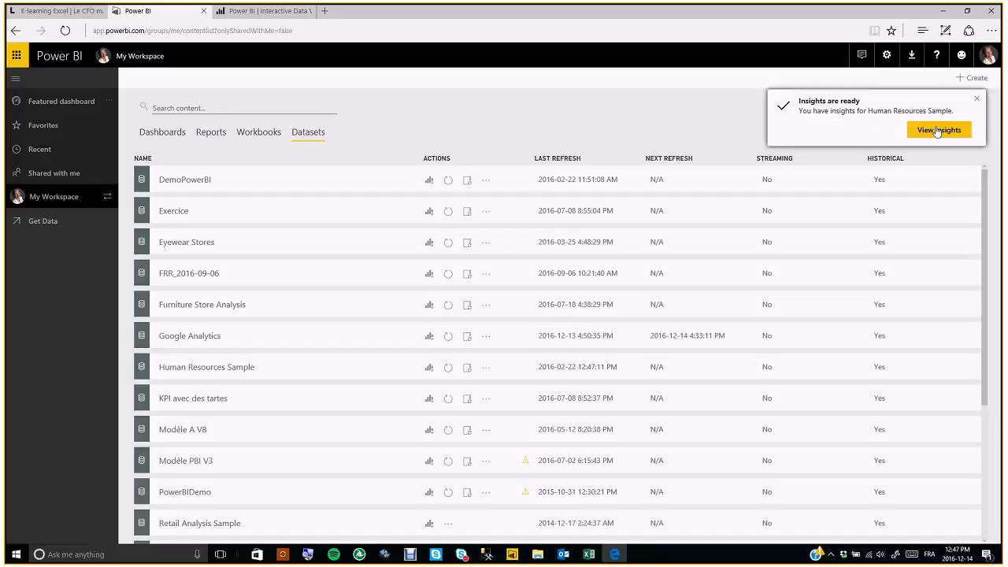
click(937, 129)
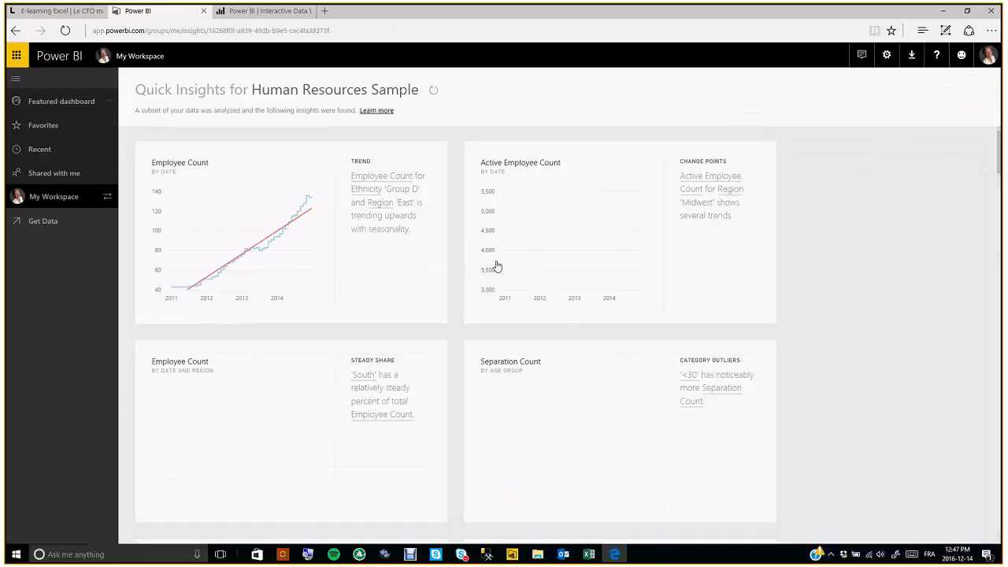
- Scroll through the Human Resources Sample Quick Insights cards and back to the top
scroll(473, 394, down, 7)
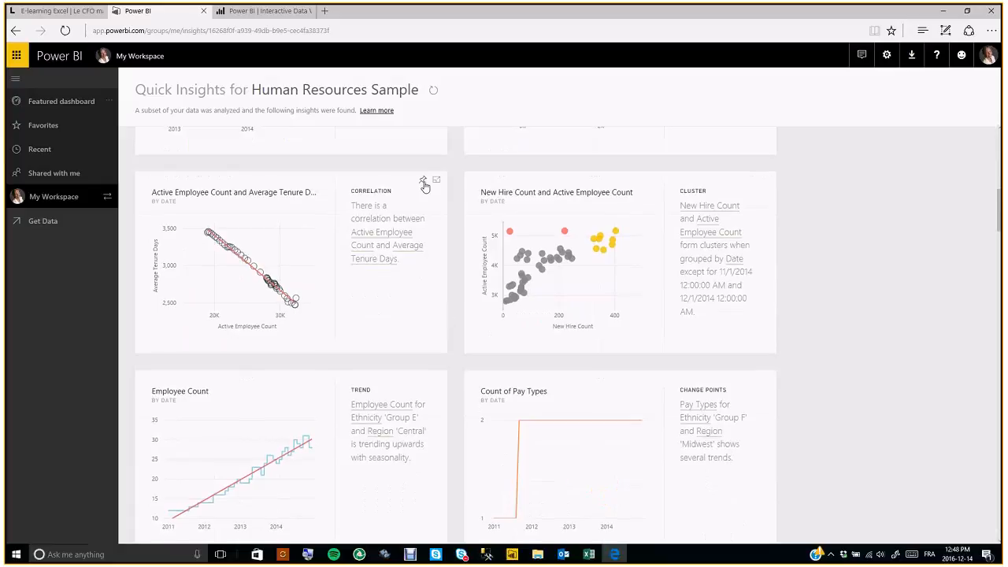
scroll(465, 282, down, 2)
scroll(466, 282, down, 10)
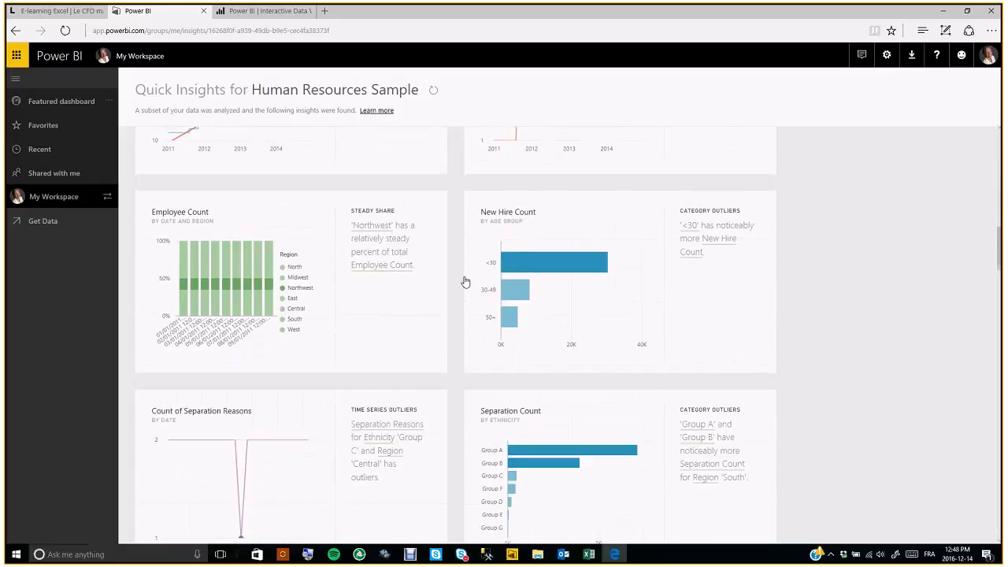
scroll(465, 282, down, 15)
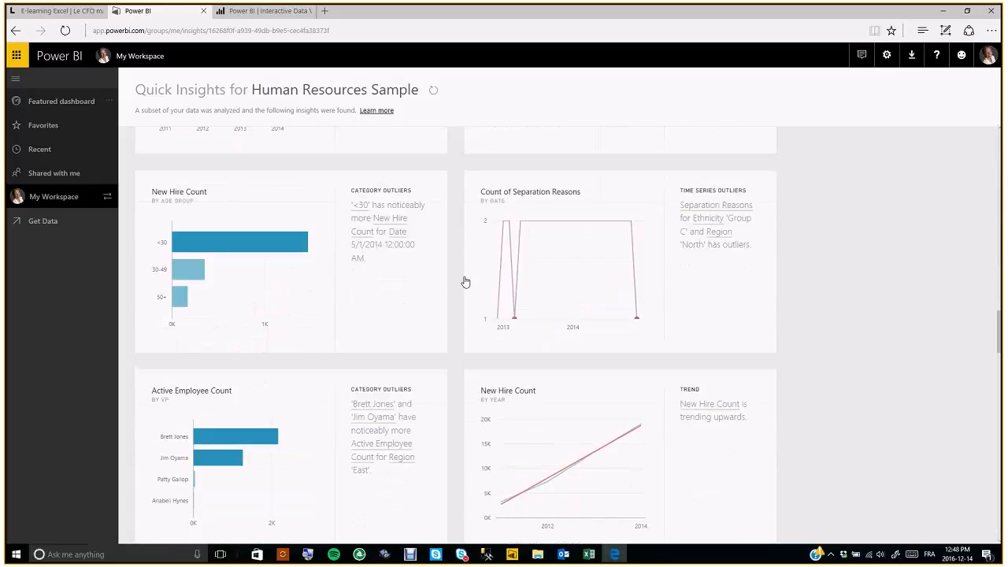
scroll(466, 282, up, 12)
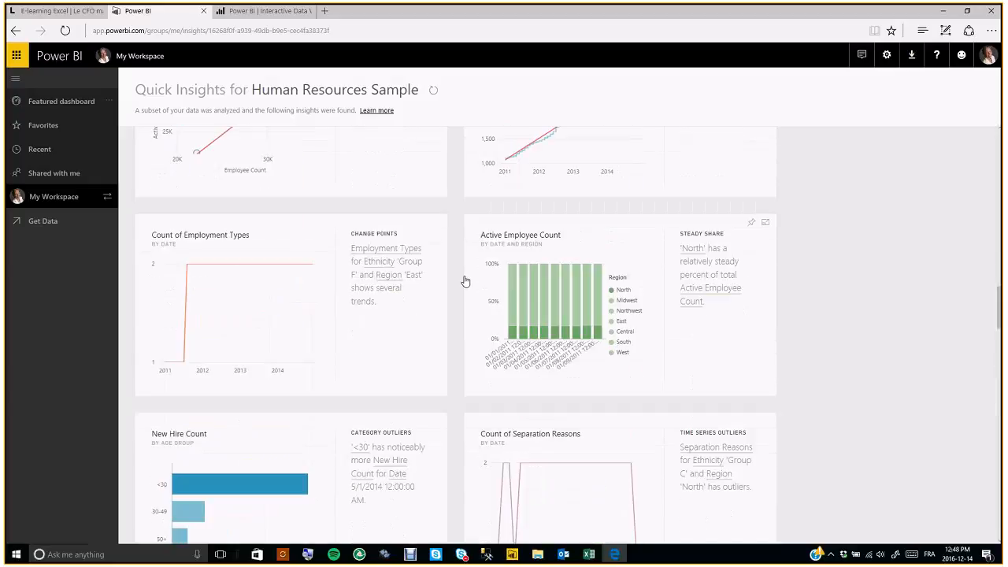
scroll(466, 282, up, 8)
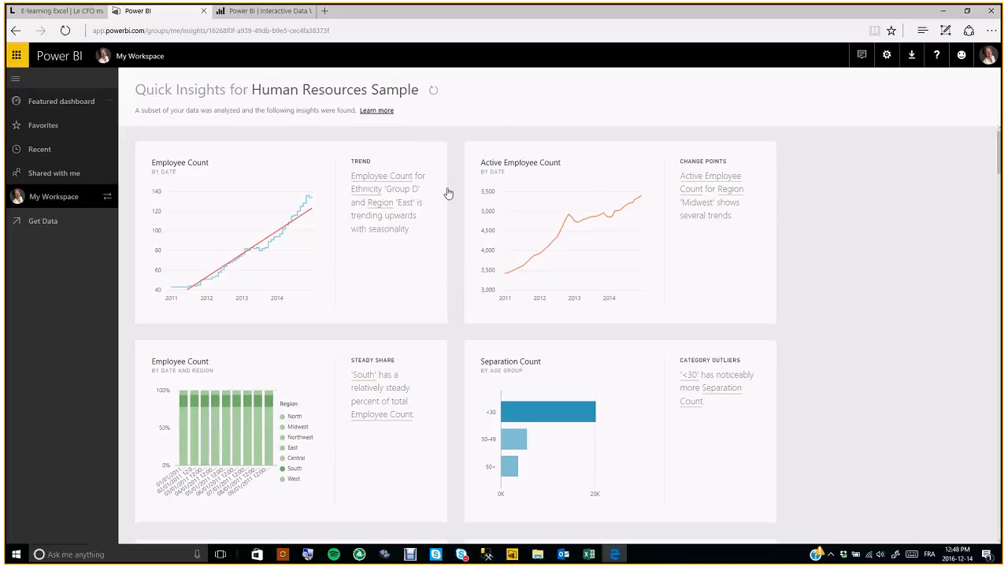
- On the Human Resources Sample dashboard, ask Q&A 'Count of new hires by month by year'
click(72, 203)
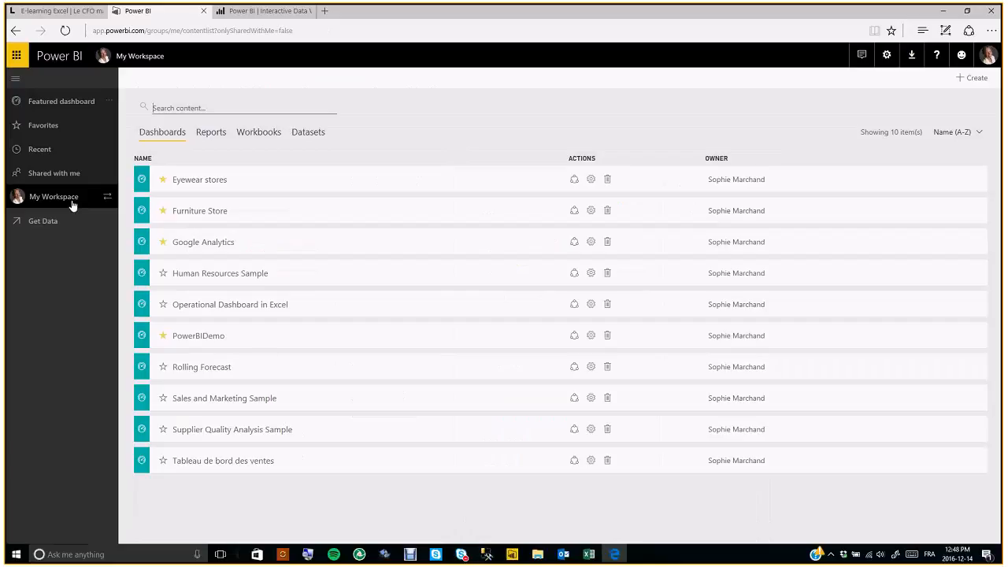
click(211, 280)
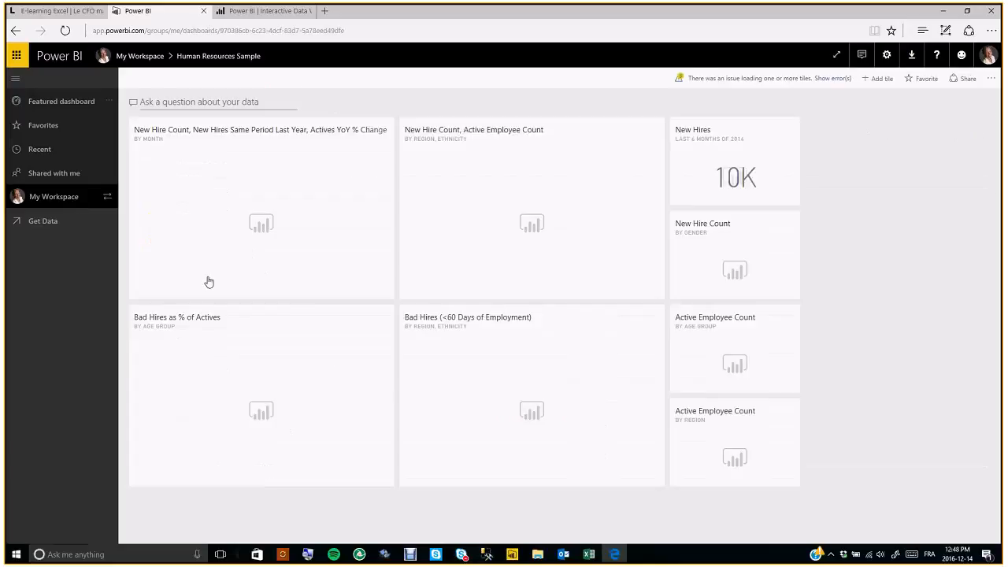
click(177, 101)
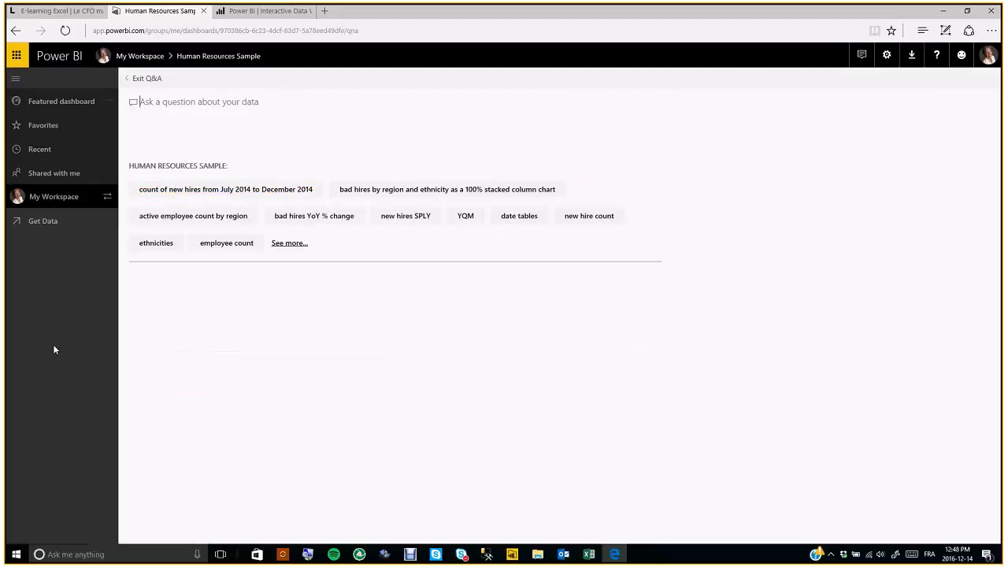
text(Cou)
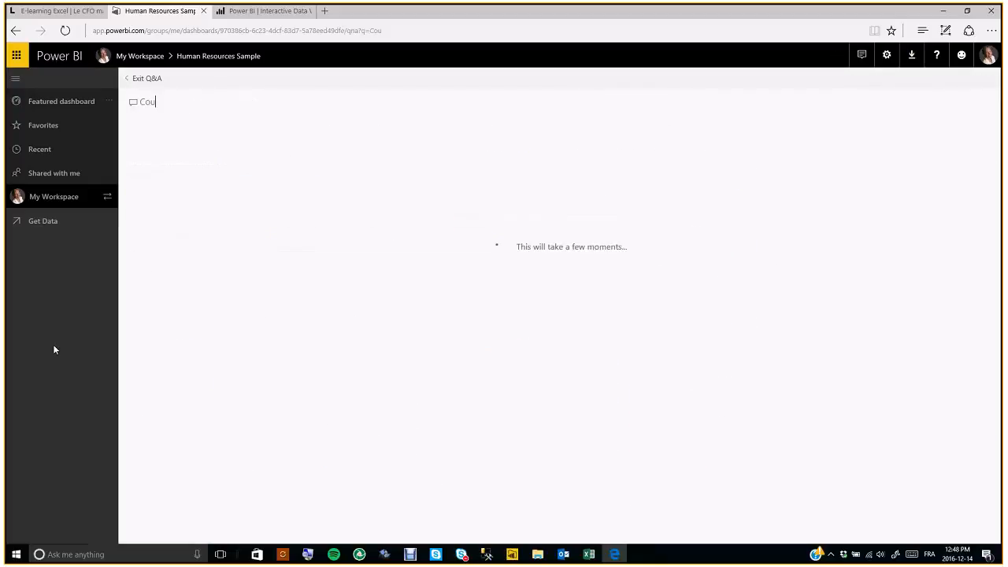
text(nt of new hires )
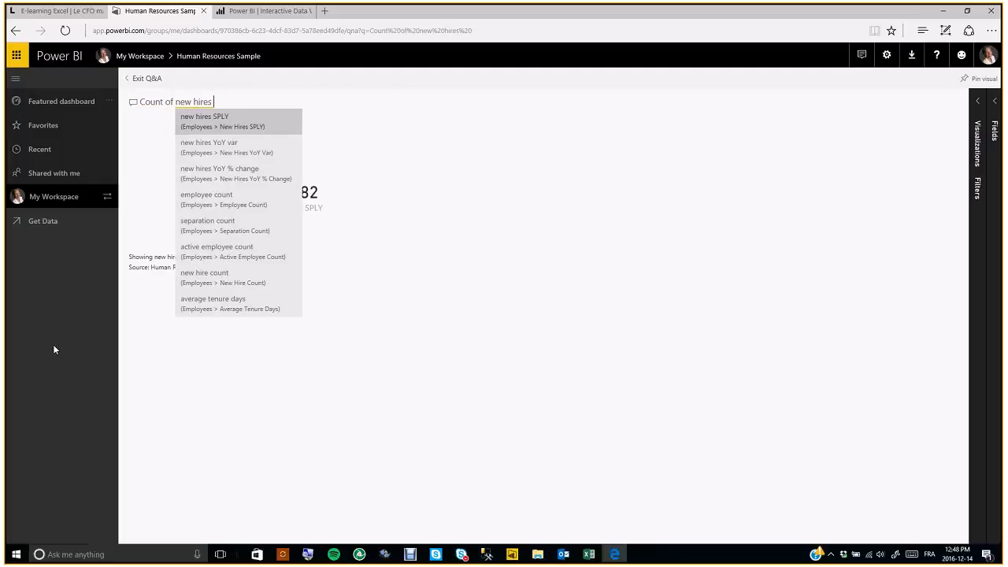
text(by month)
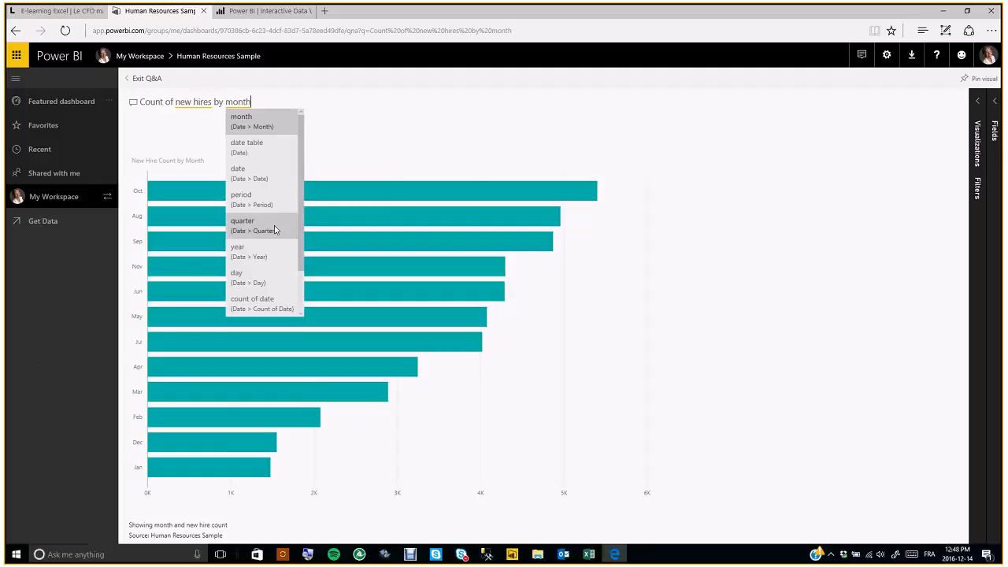
text( by year)
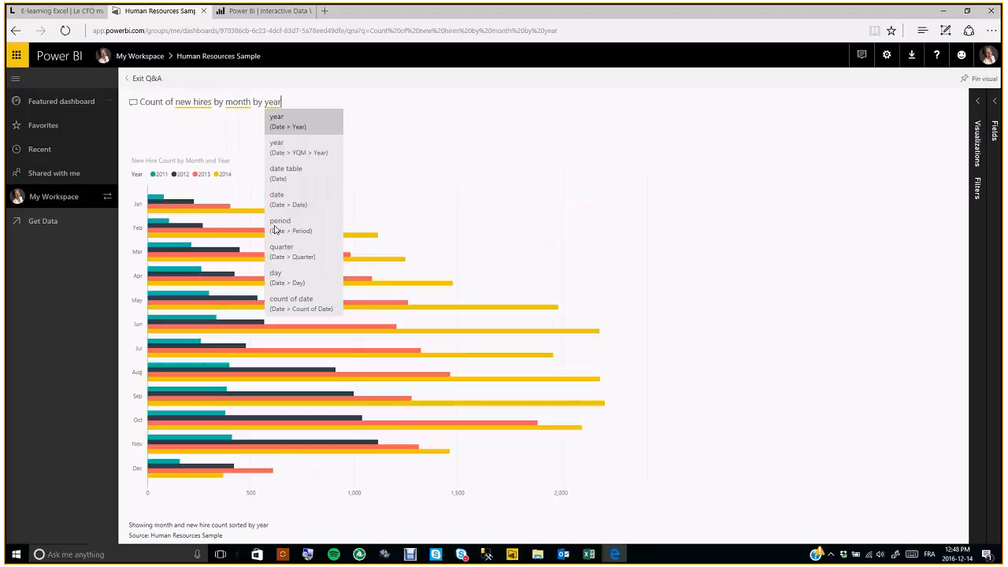
key(BackSpace)
key(BackSpace)
key(BackSpace)
key(BackSpace)
key(BackSpace)
key(BackSpace)
key(BackSpace)
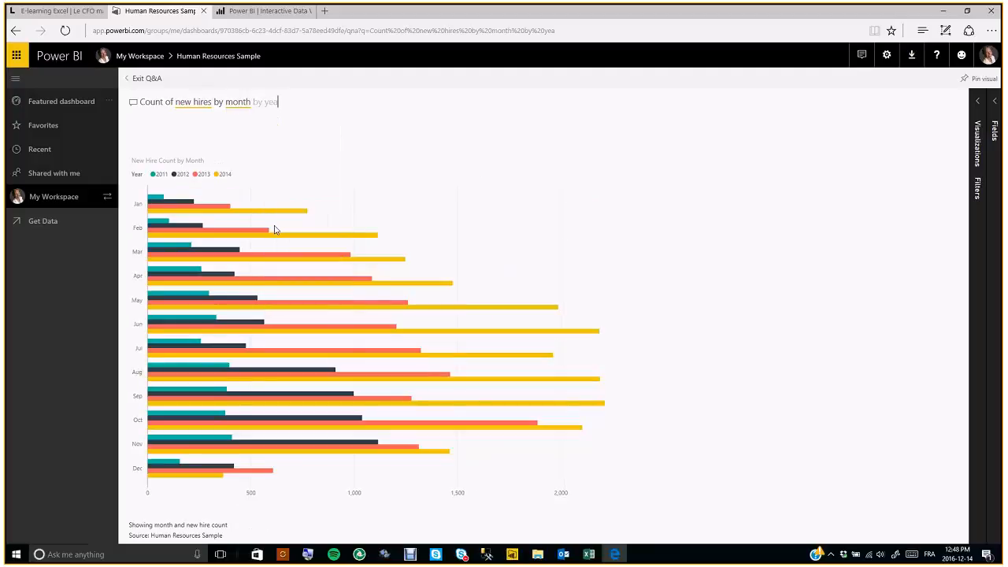
- Try 'as a matrix', 'by year' and 'as a table' variants of the Q&A question
text(as a )
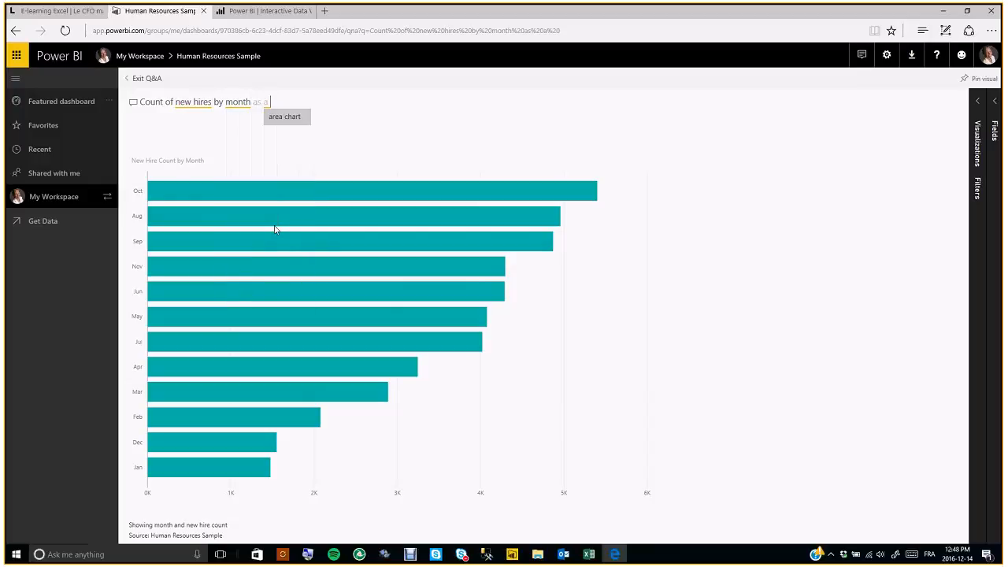
text(matrix)
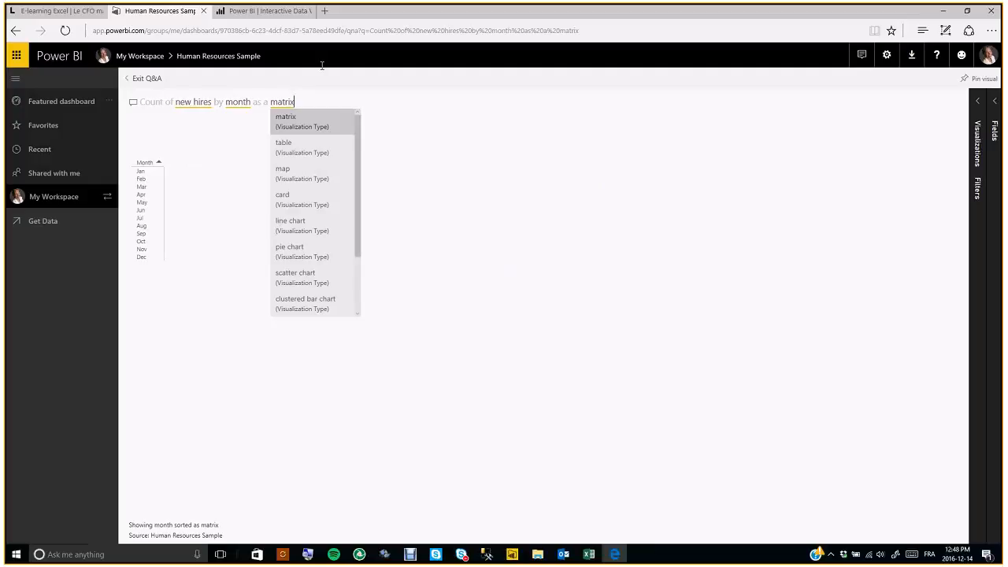
click(253, 103)
text(by year)
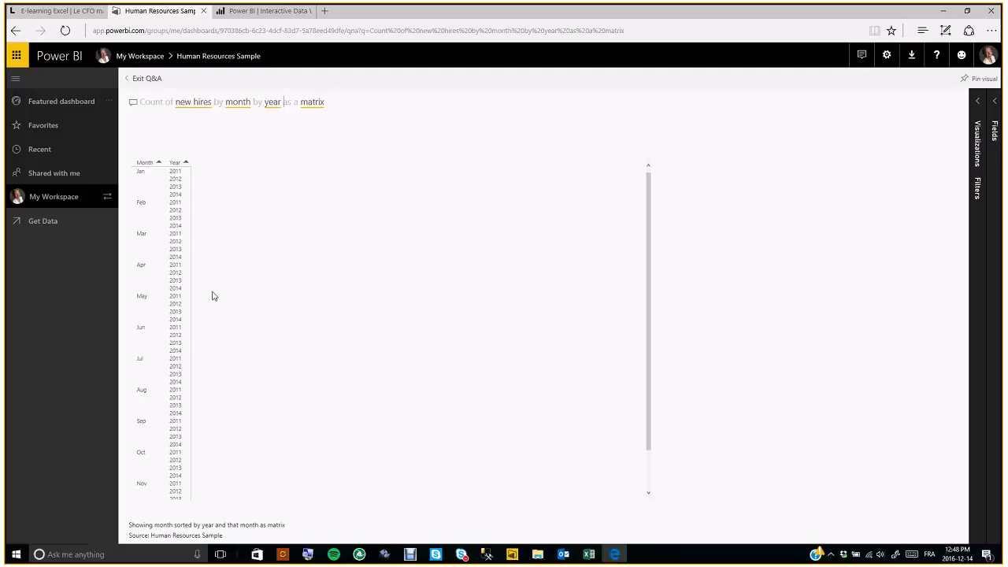
click(329, 105)
key(BackSpace)
key(BackSpace)
key(BackSpace)
key(BackSpace)
key(BackSpace)
key(BackSpace)
text(table)
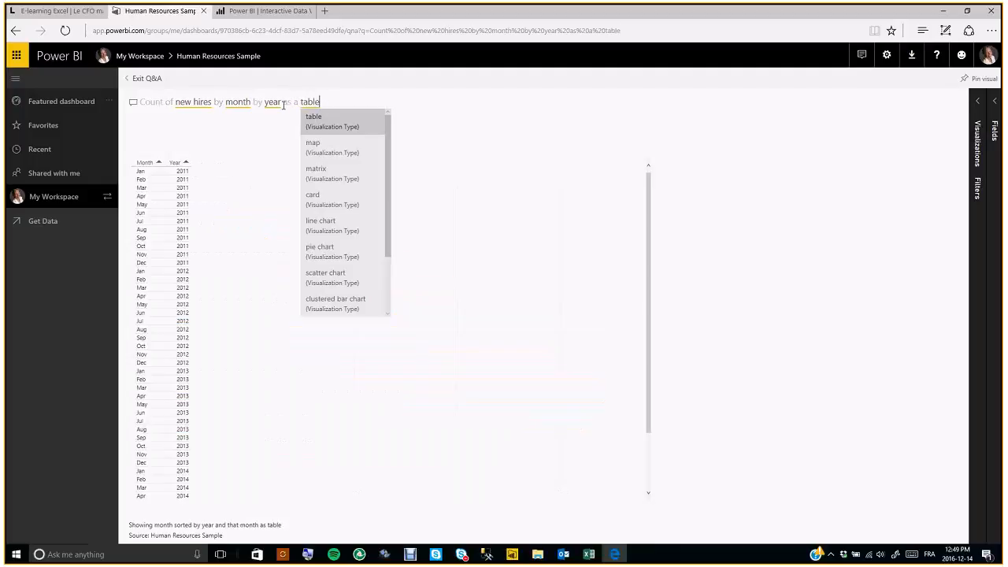
- Settle on 'Count of new hires by month as table', totalling 43,120, then exit Q&A
key(BackSpace)
key(BackSpace)
key(BackSpace)
key(BackSpace)
key(BackSpace)
key(BackSpace)
key(BackSpace)
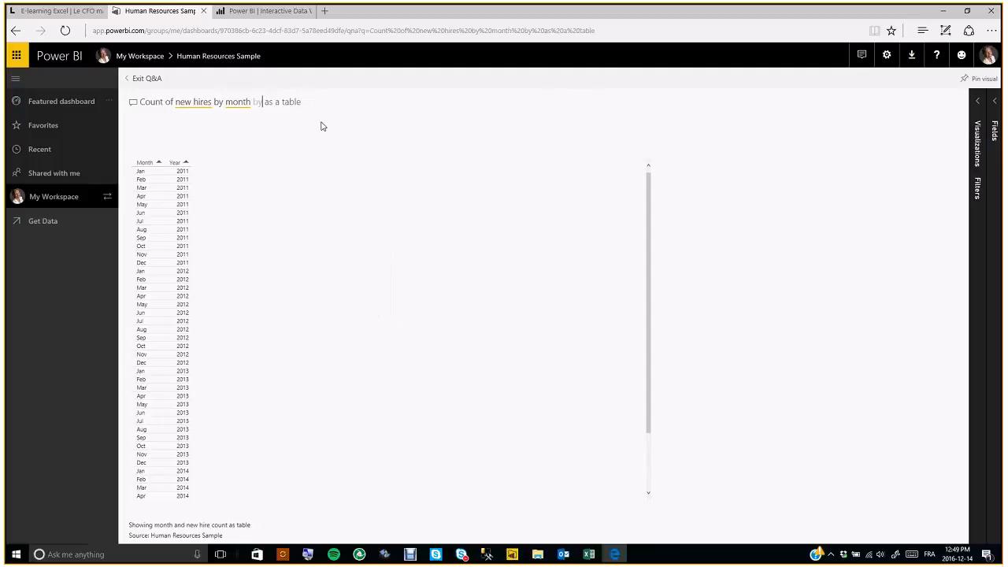
key(BackSpace)
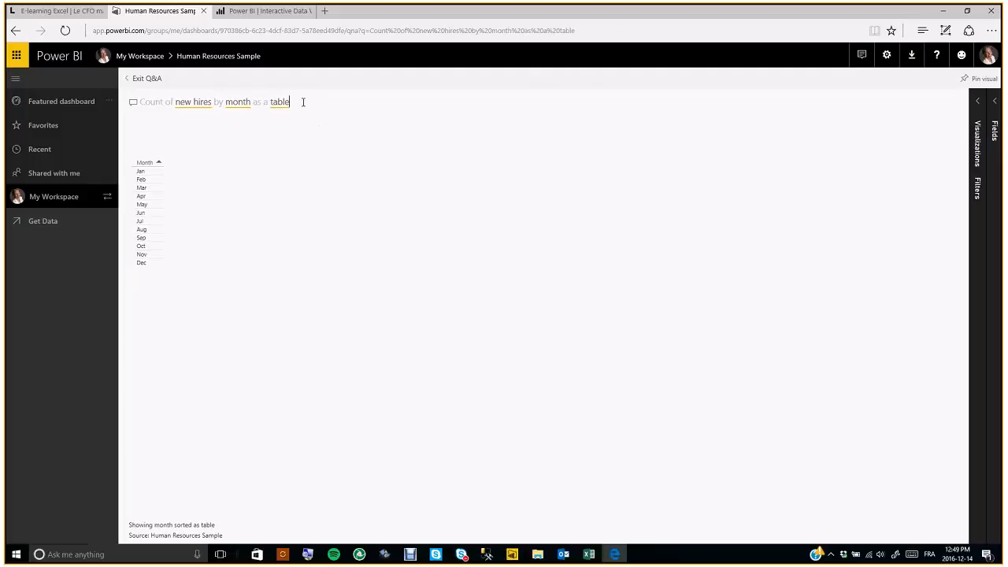
key(ctrl+shift+Left)
key(ctrl+shift+Left)
key(ctrl+shift+Left)
key(BackSpace)
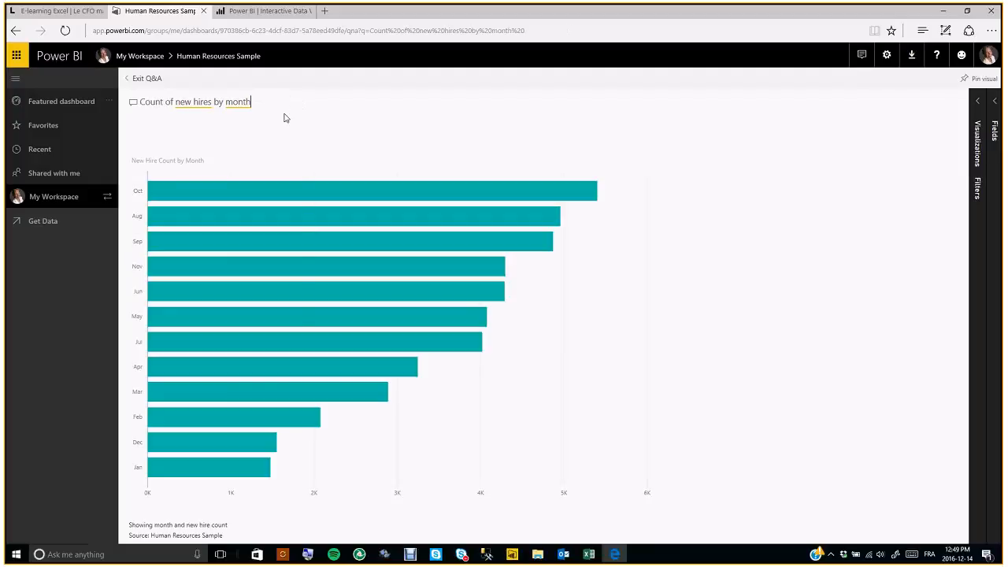
text(as table)
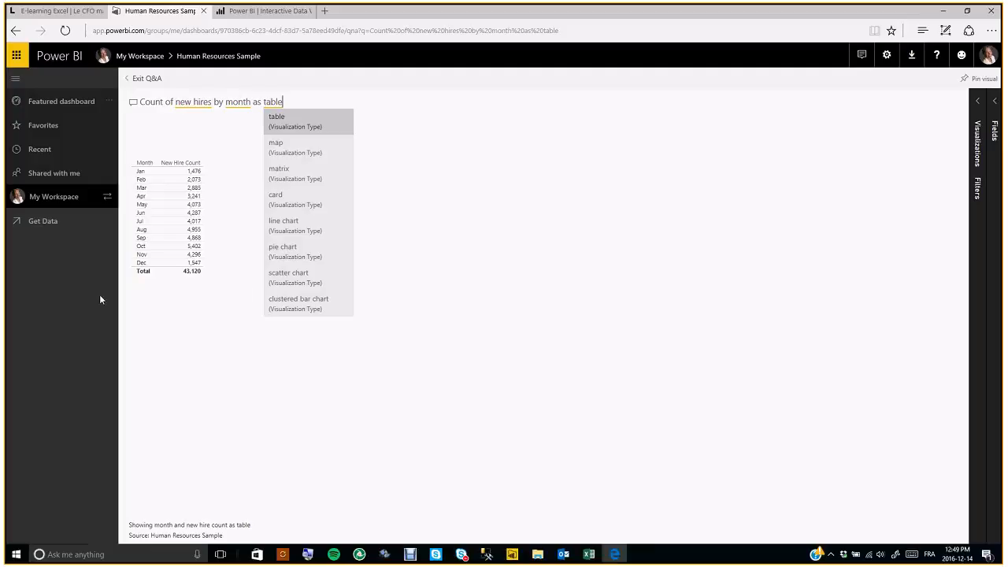
click(92, 200)
- Switch to the second group workspace and list its six datasets
click(107, 197)
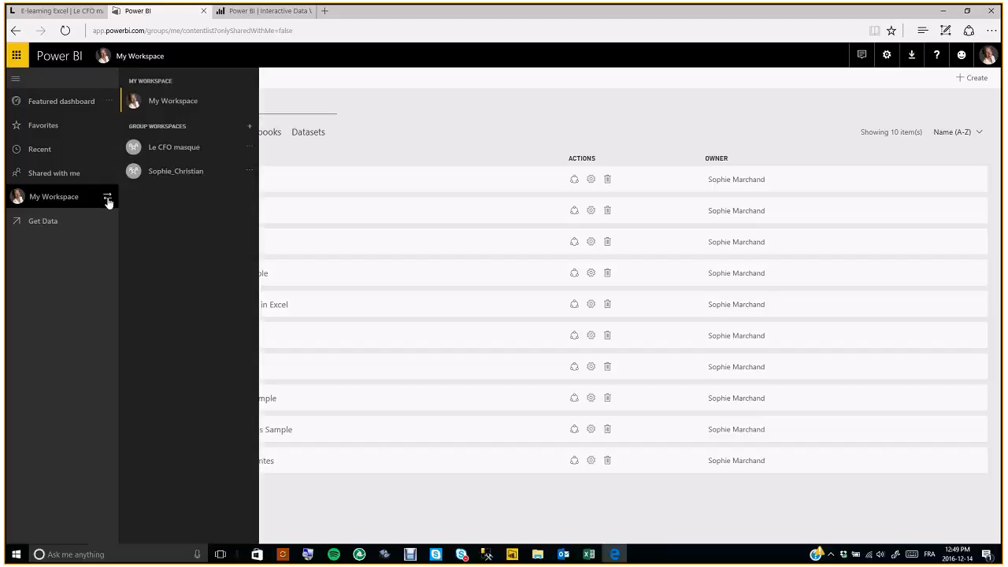
click(165, 174)
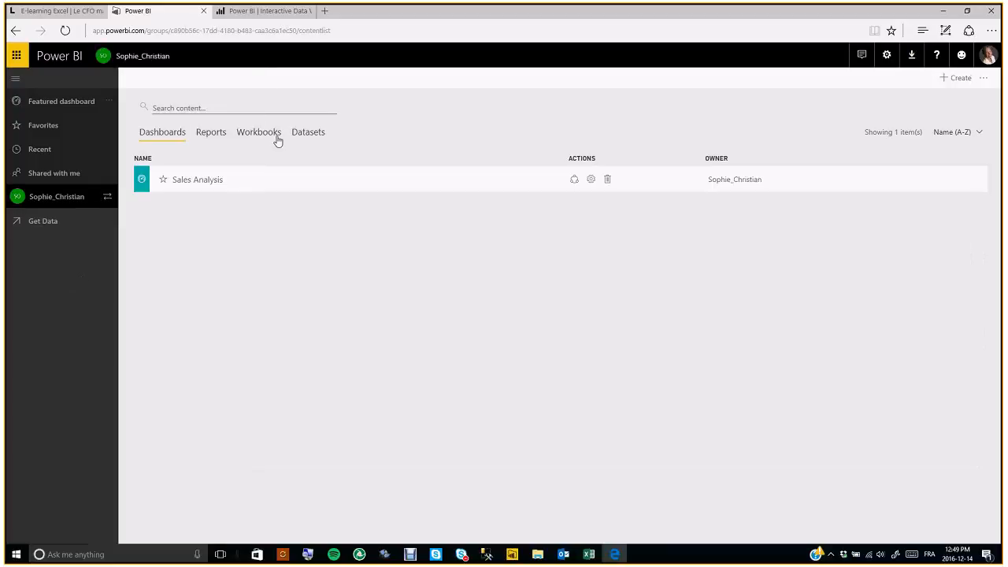
click(307, 132)
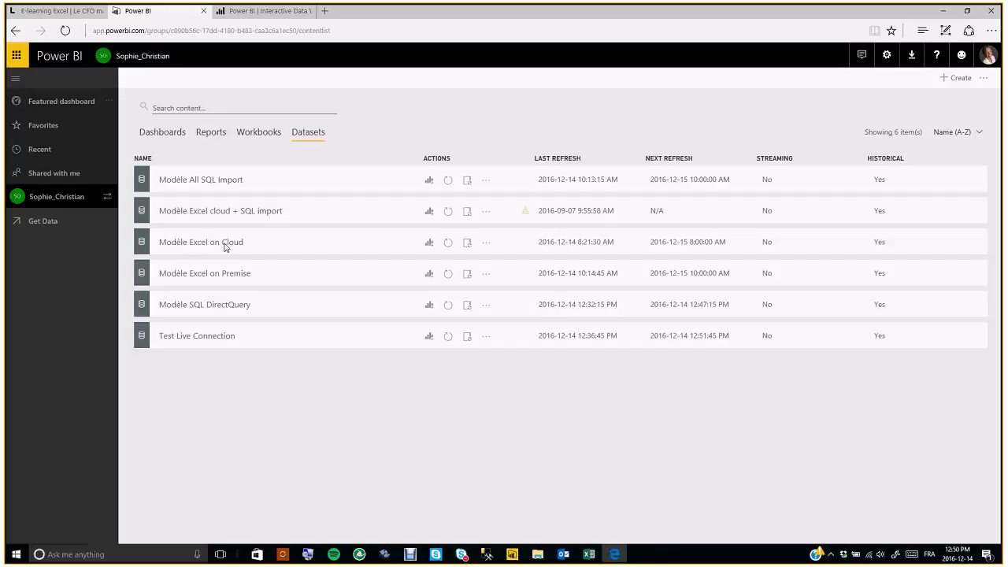
- Open the group workspace's Files in SharePoint, then come back to Power BI
click(108, 197)
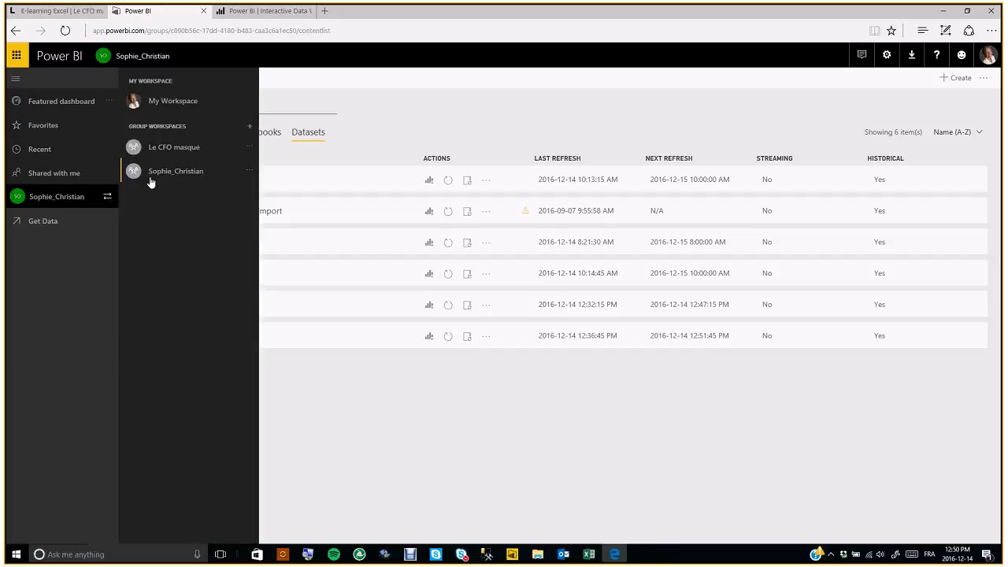
click(250, 172)
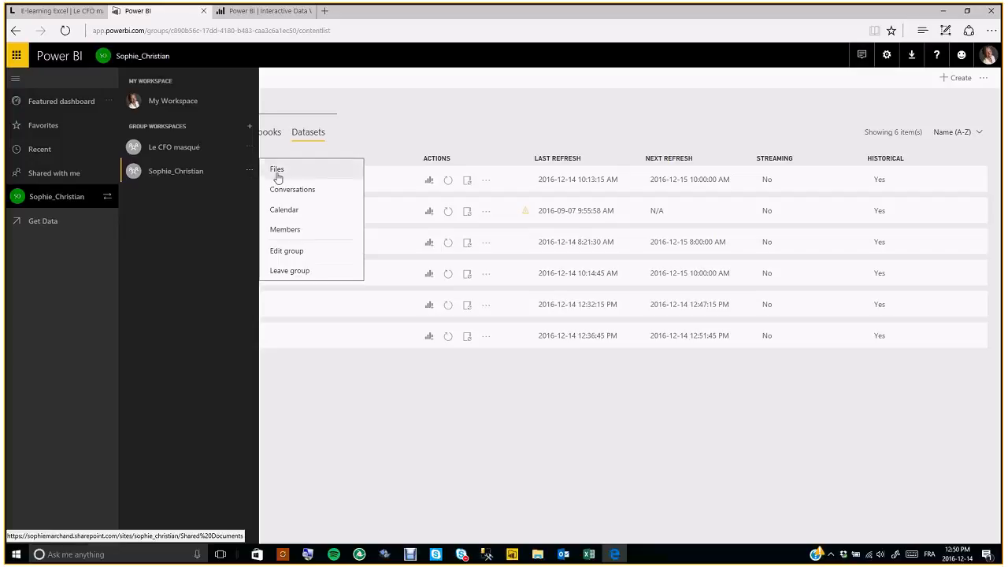
click(280, 171)
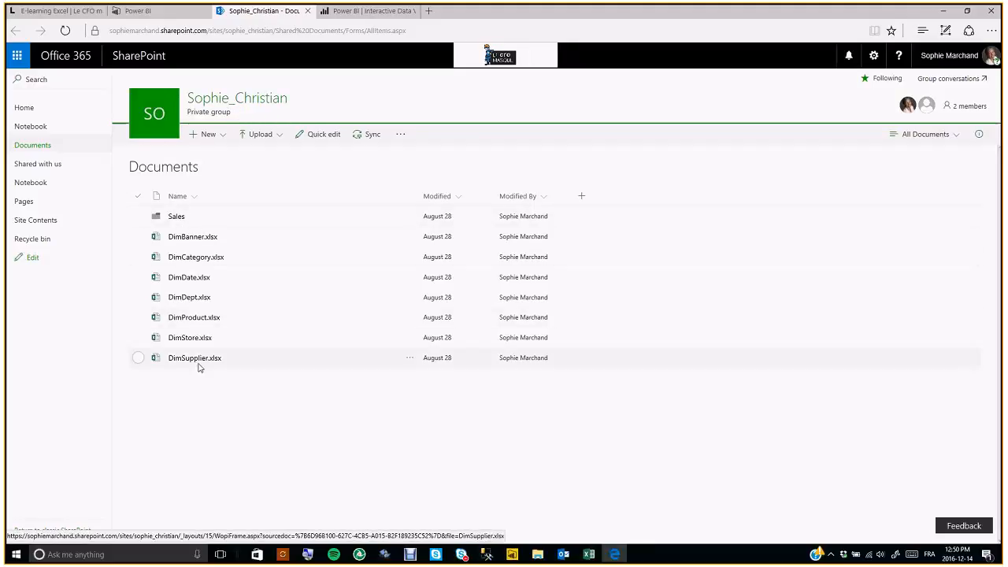
click(138, 10)
click(249, 171)
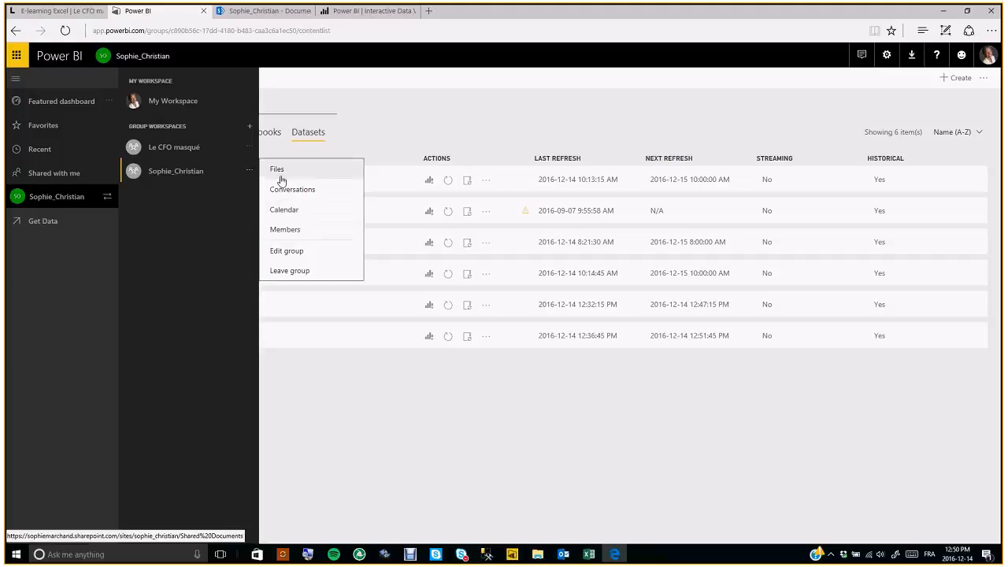
click(344, 428)
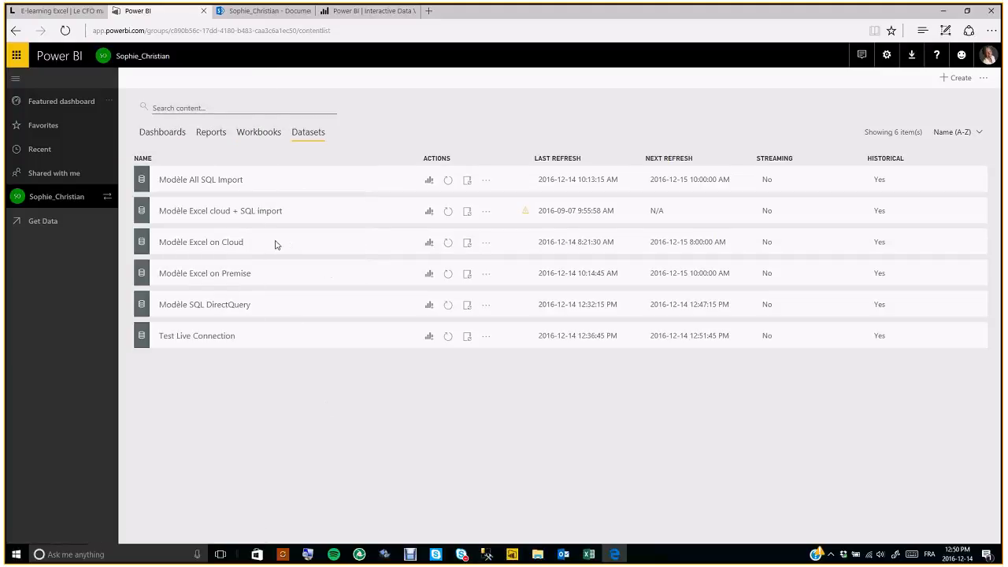
- View the Manage gateways page, then the general Settings page with Privacy Settings
click(887, 55)
click(835, 168)
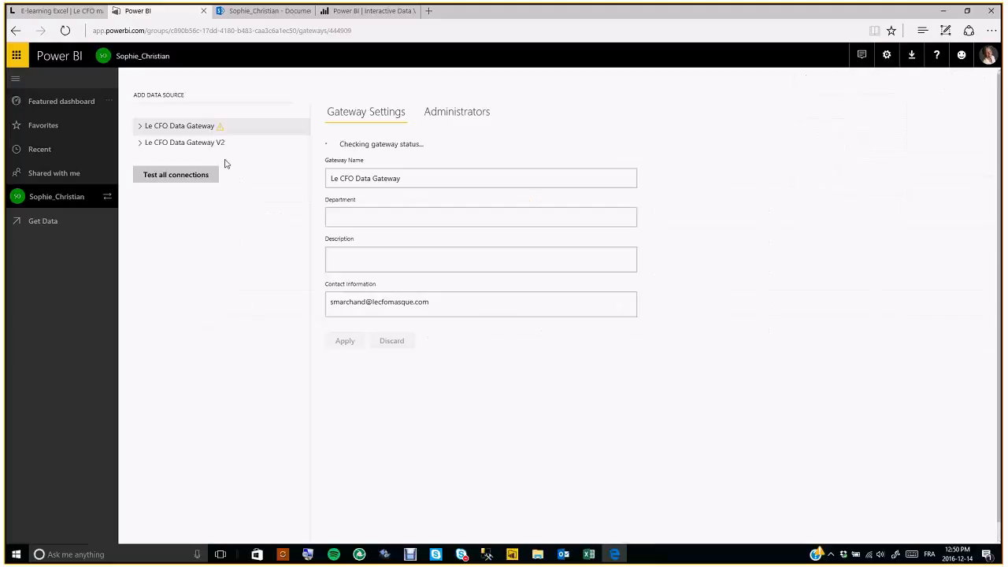
click(886, 54)
click(834, 190)
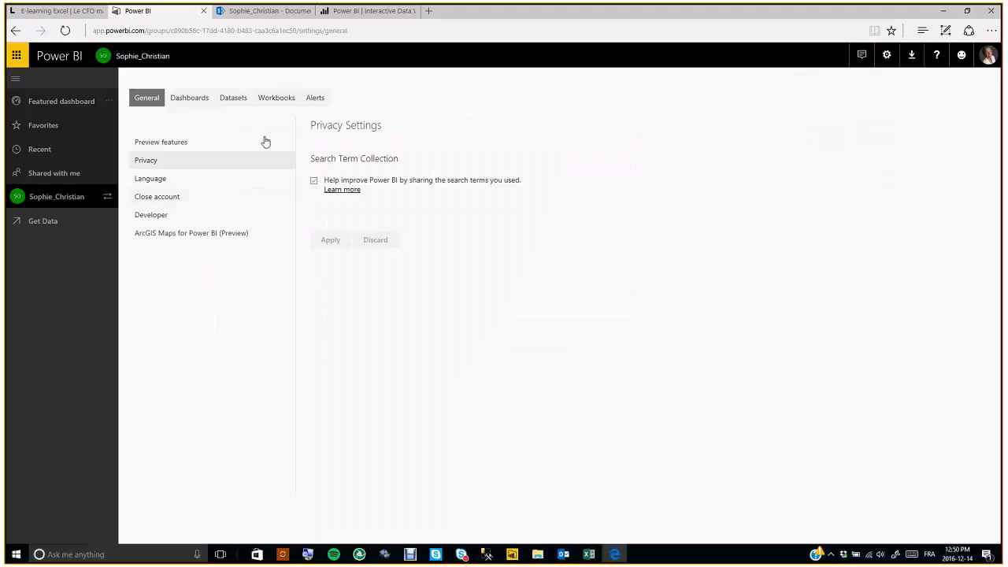
- Review dataset settings for Modèle Excel on Cloud, Modèle All SQL Import and Modèle SQL DirectQuery, including Gateway connection
click(241, 100)
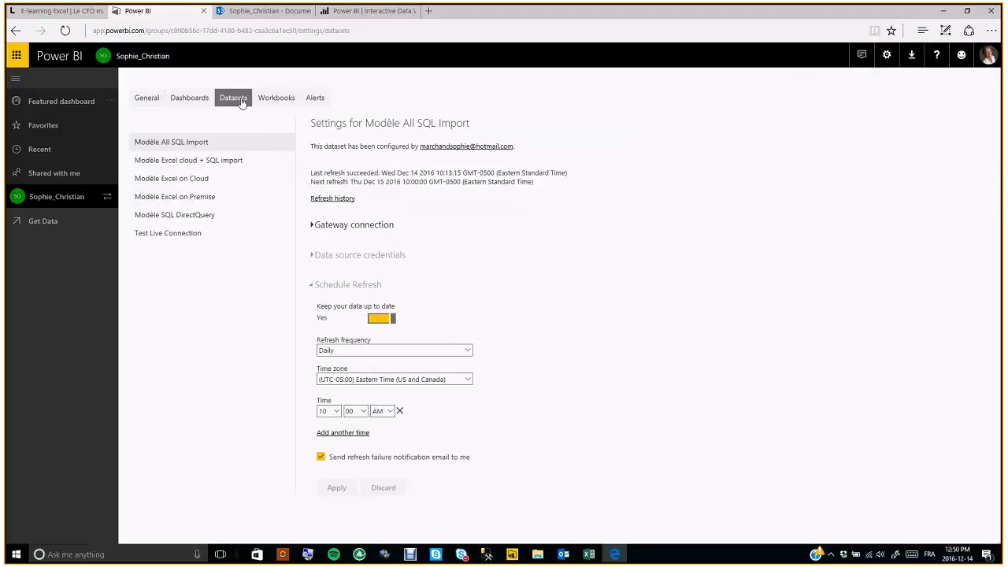
click(312, 225)
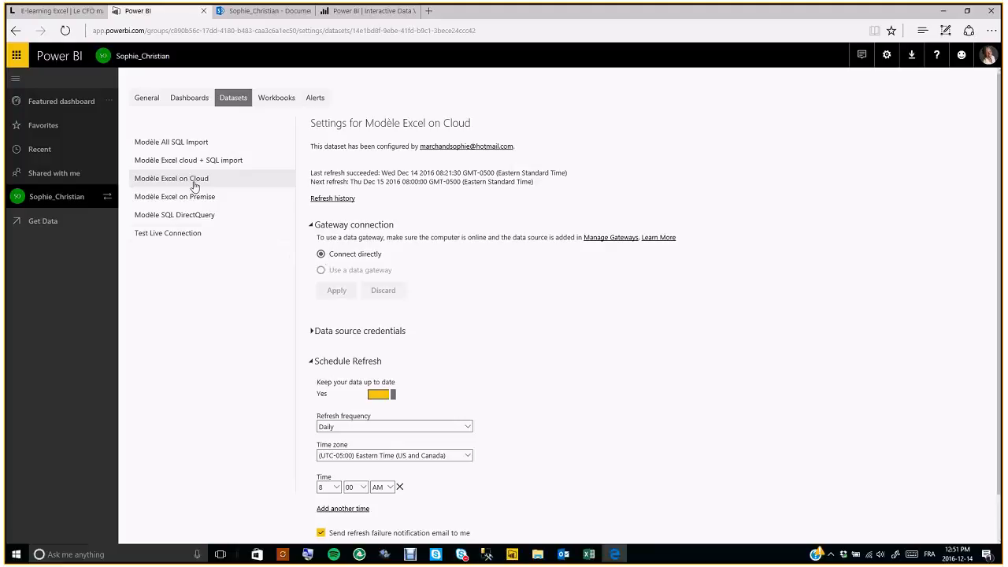
click(187, 149)
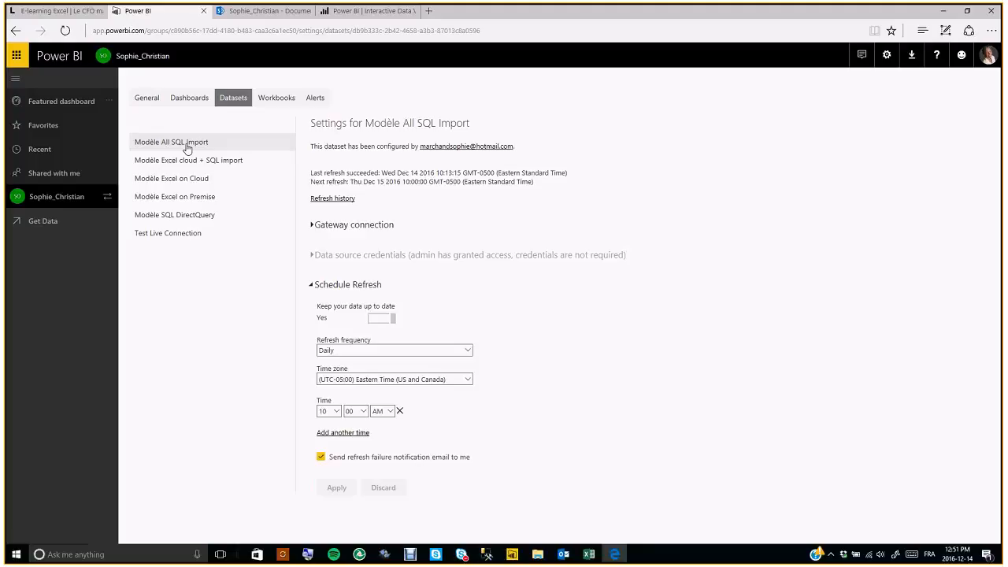
click(199, 217)
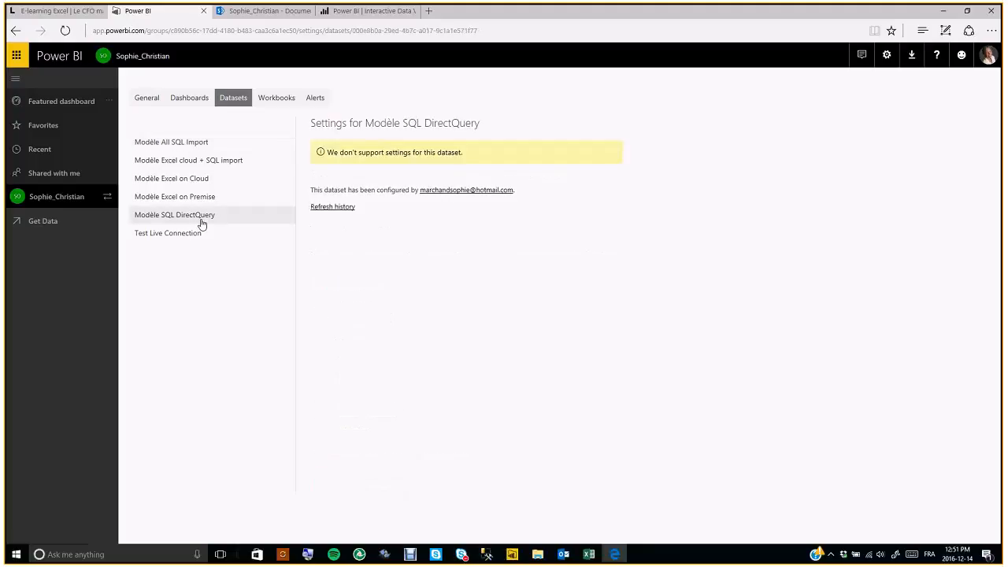
click(199, 146)
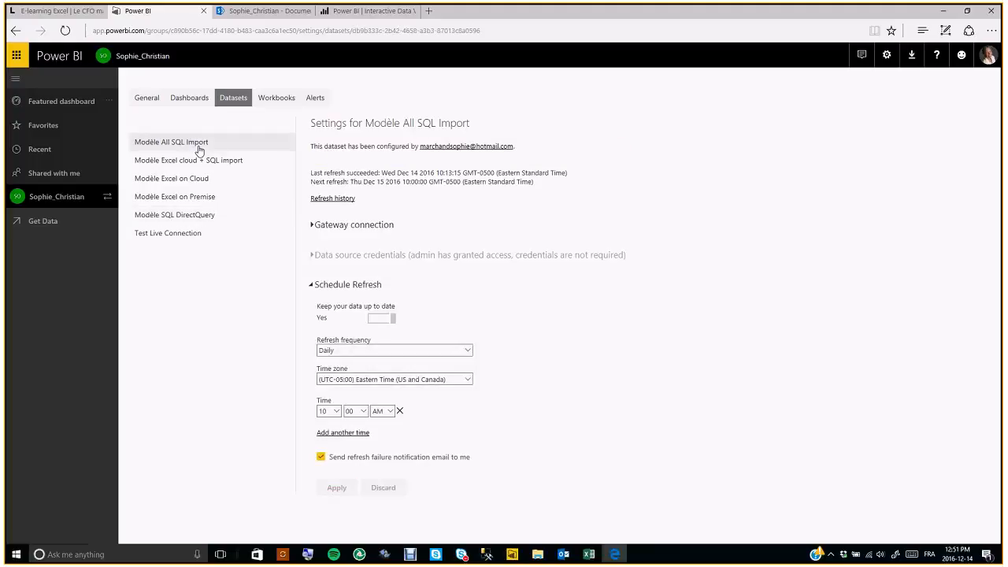
click(311, 226)
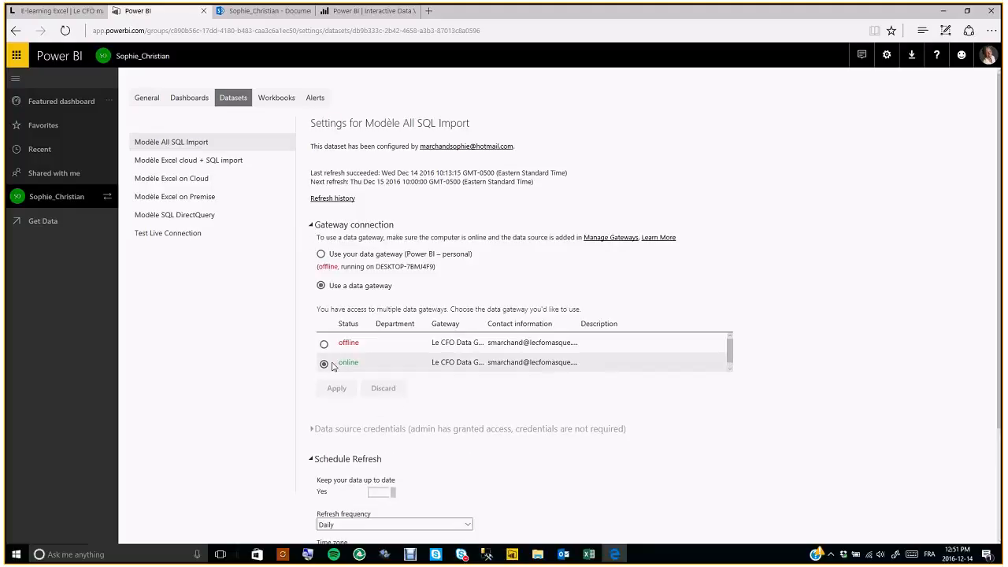
click(311, 225)
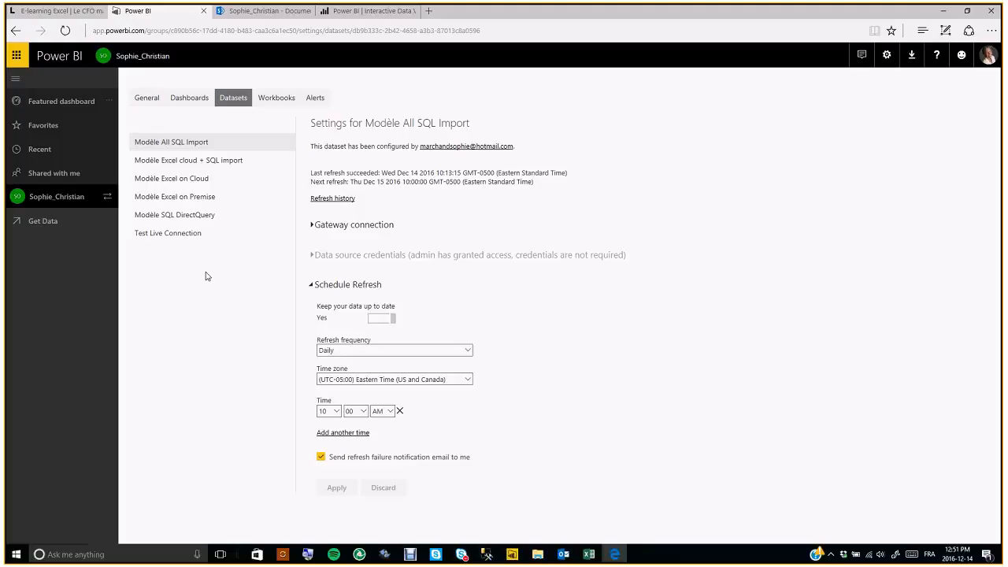
click(202, 219)
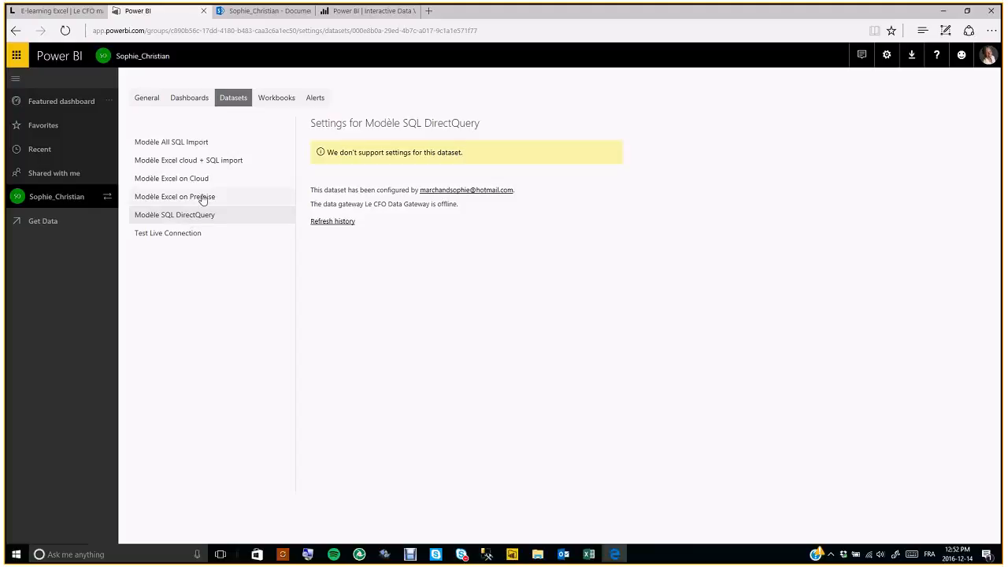
- Check settings for Modèle Excel cloud + SQL import and Modèle All SQL Import, then switch to Power BI Desktop
click(197, 161)
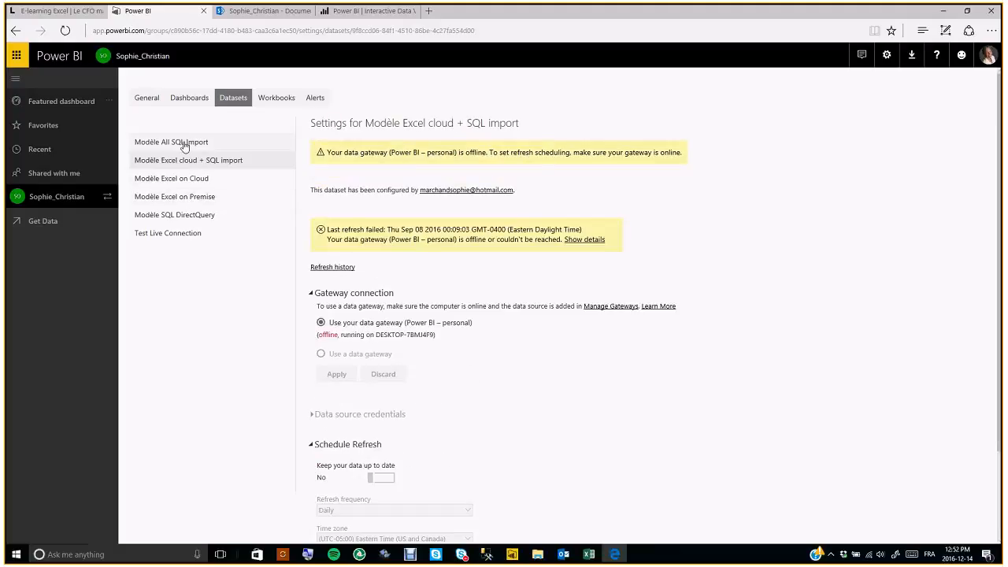
click(183, 147)
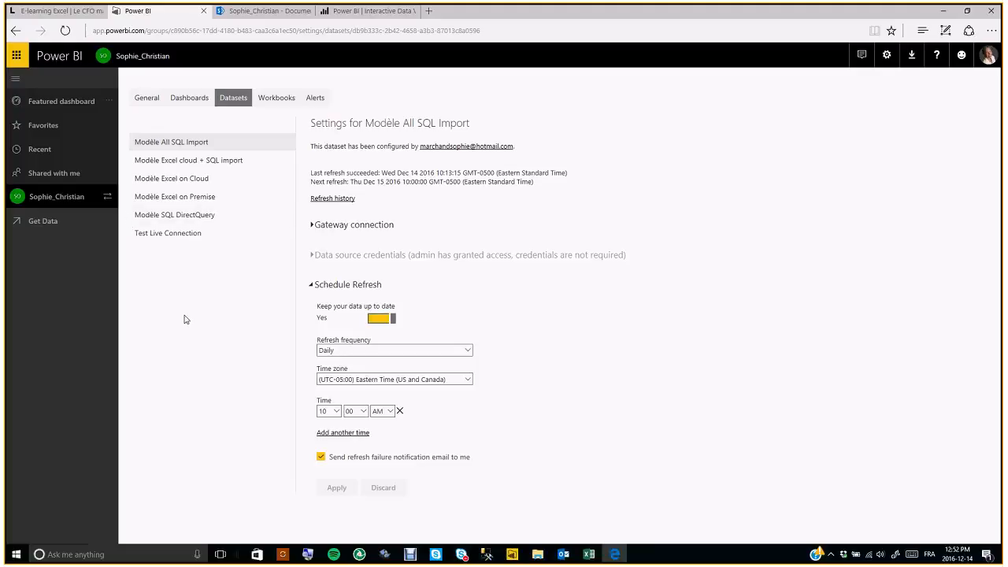
click(513, 555)
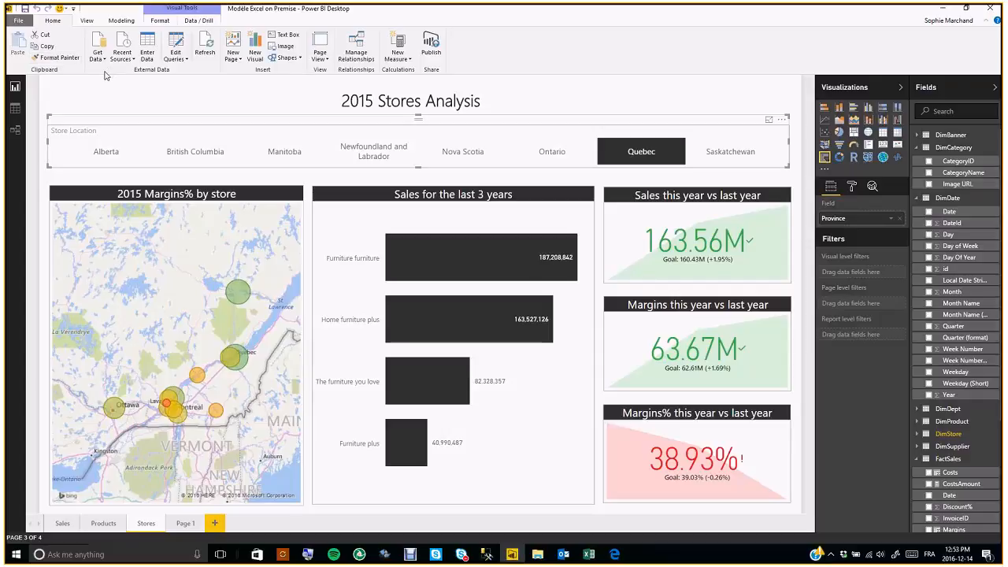
- In Power BI Desktop, look at the relationships and FactSales data views, then return to the report
click(15, 130)
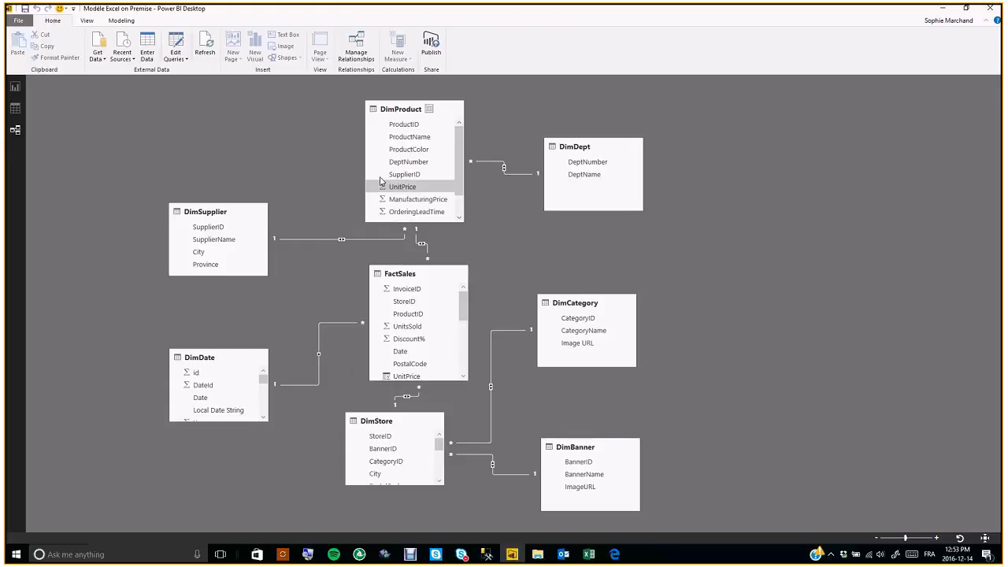
click(15, 107)
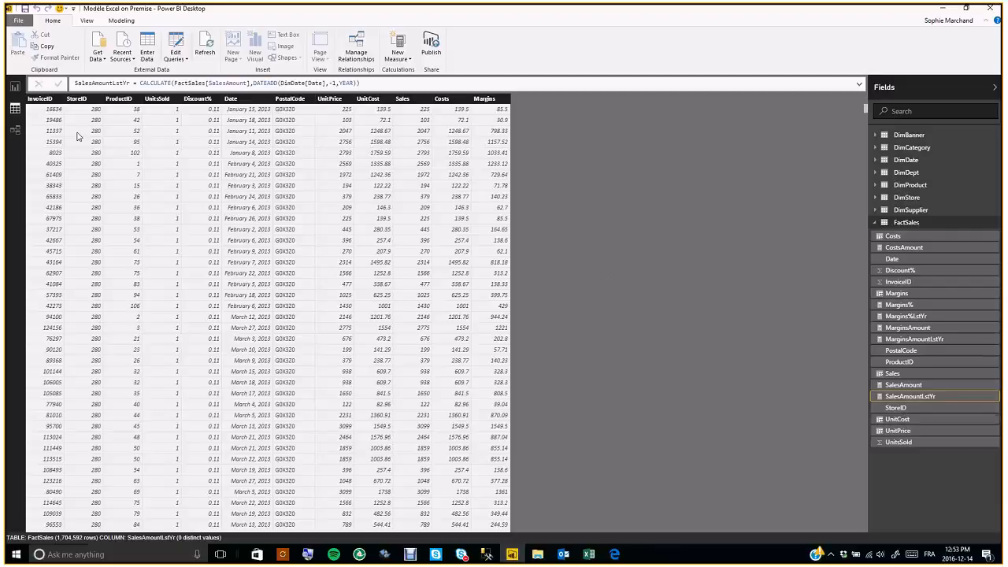
click(14, 90)
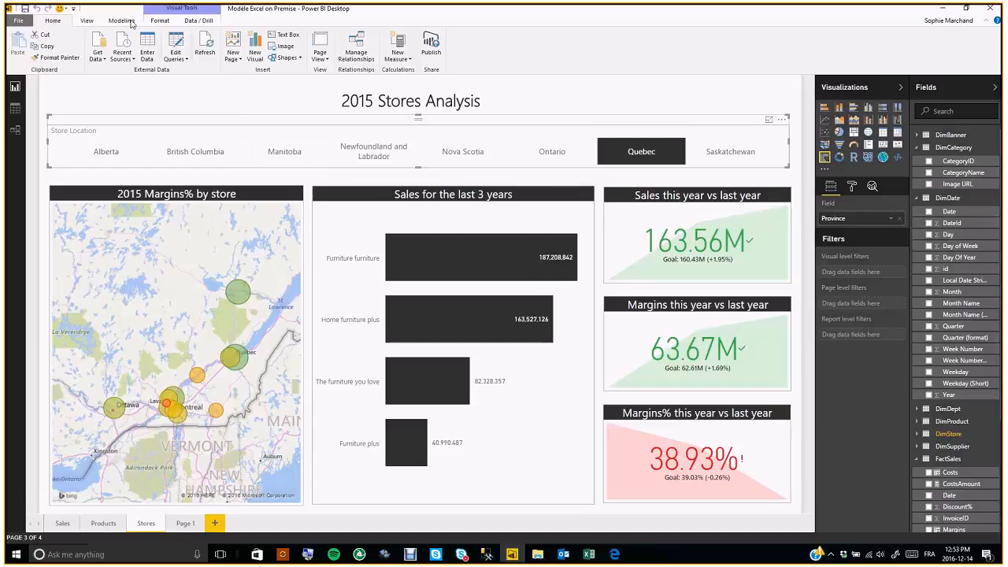
- Preview the report as a security role, then return to the group workspace's content list in the browser
click(128, 21)
click(411, 64)
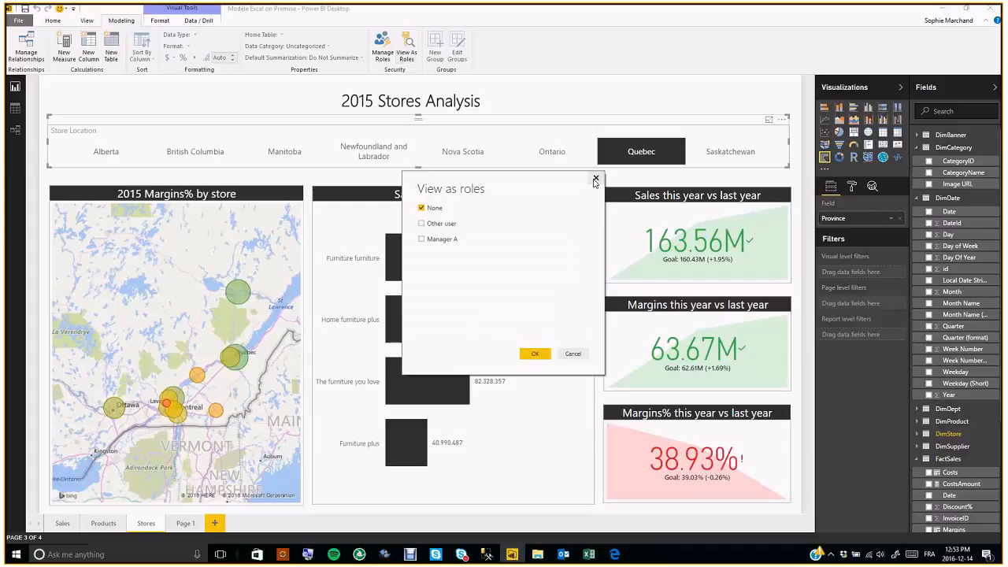
key(Escape)
click(52, 22)
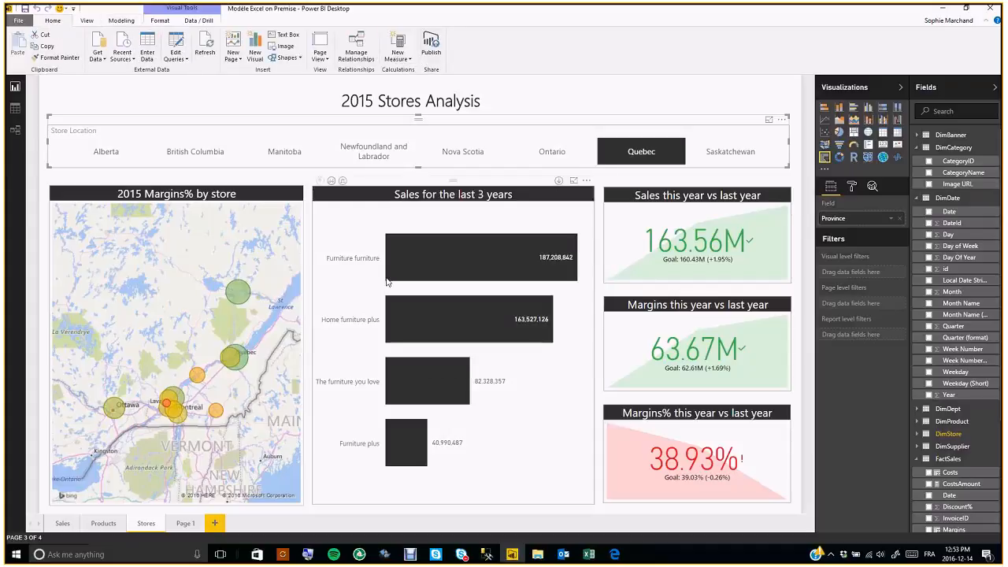
click(619, 556)
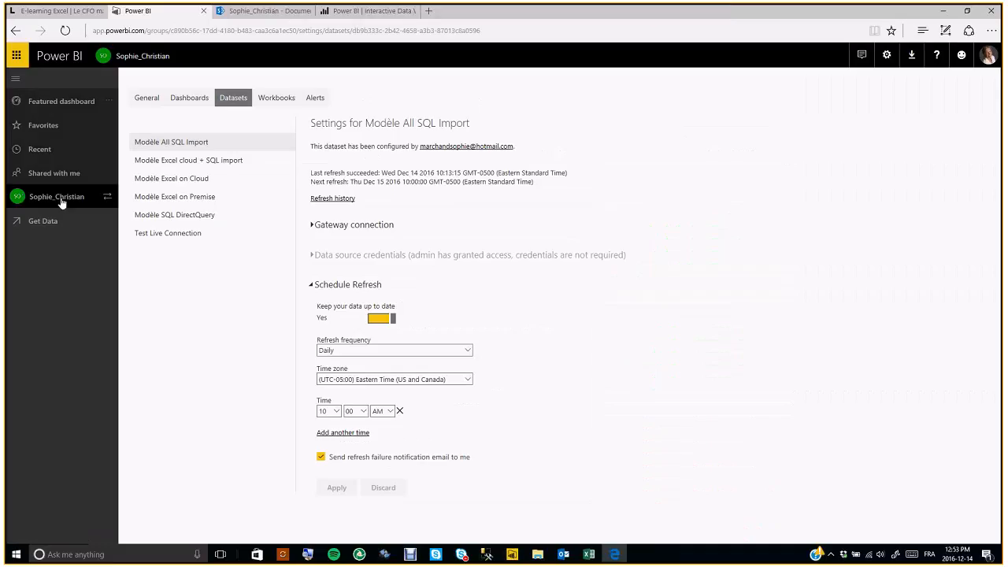
click(58, 200)
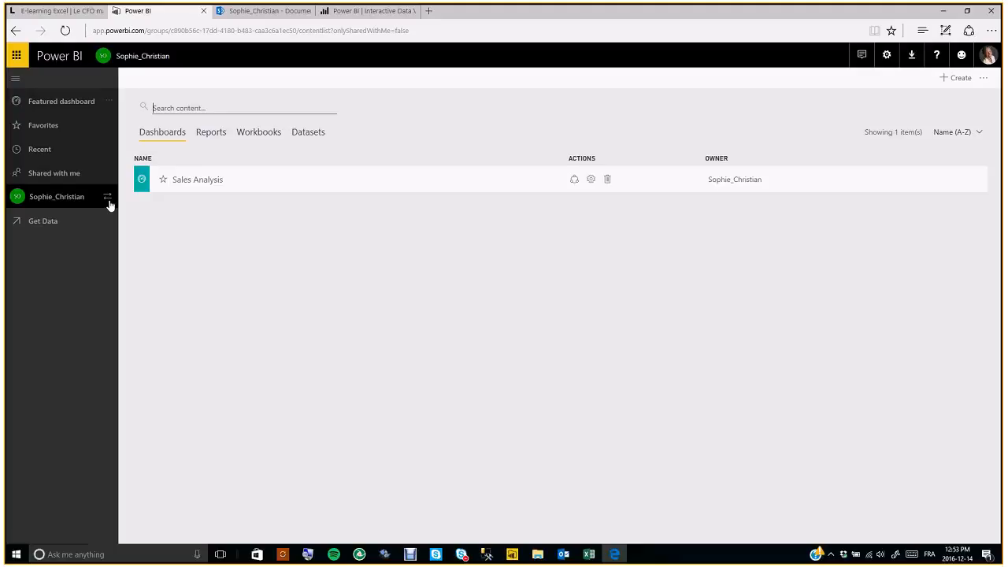
- From Settings > View content pack, edit the Ventes - Furniture Store content pack
click(888, 57)
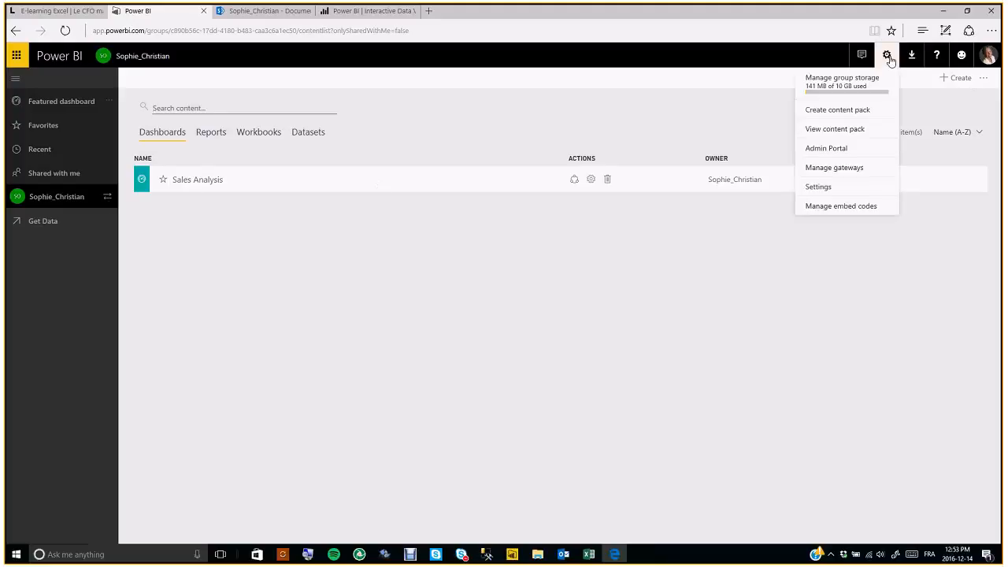
click(831, 132)
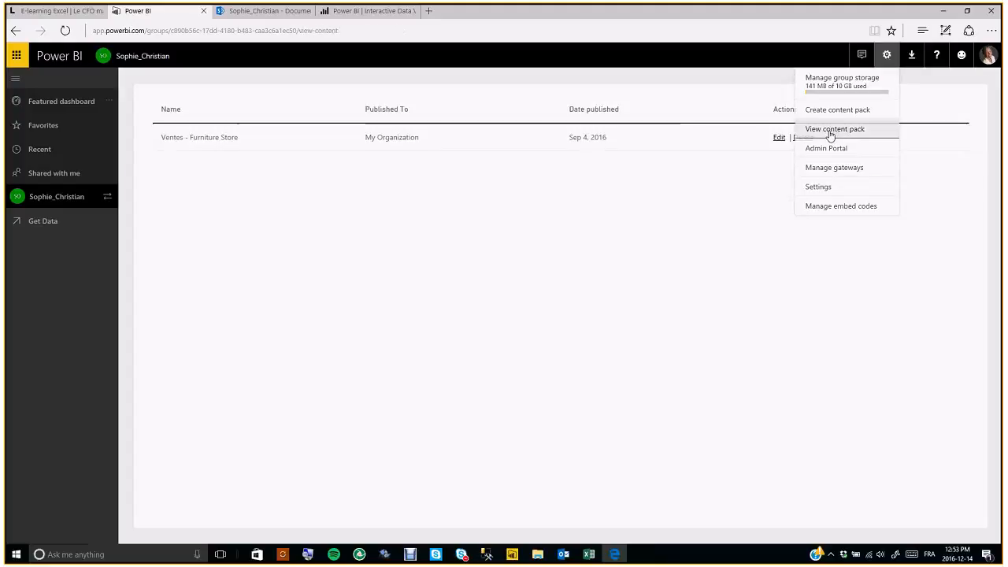
click(778, 137)
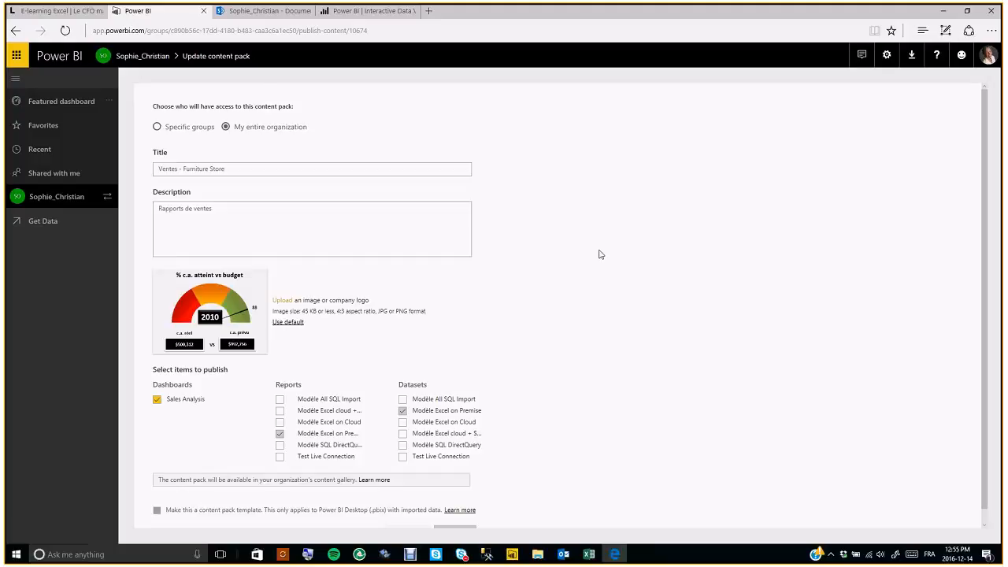
- Switch to the Power BI | Interactive Data tab and browse the Products offerings
click(361, 10)
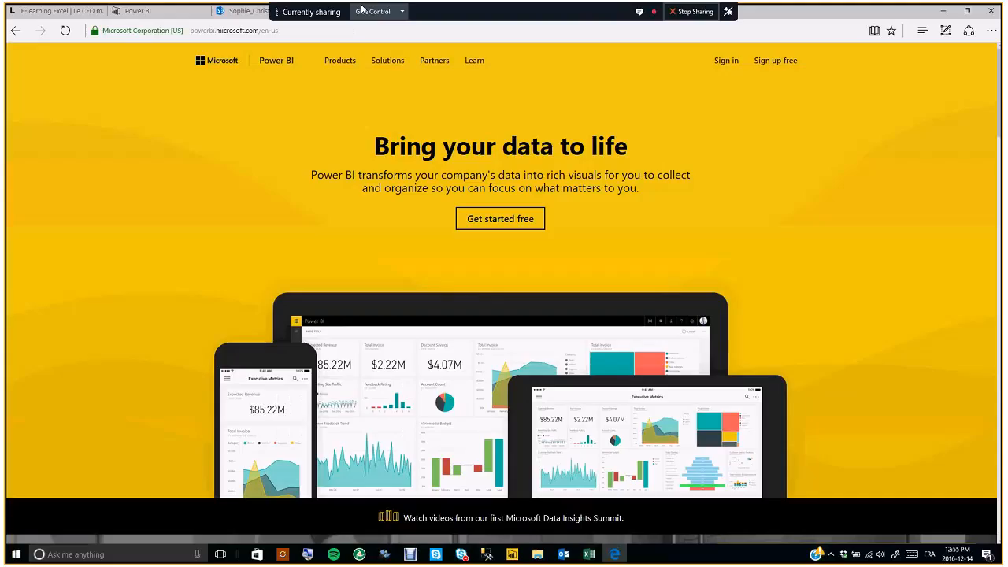
click(337, 60)
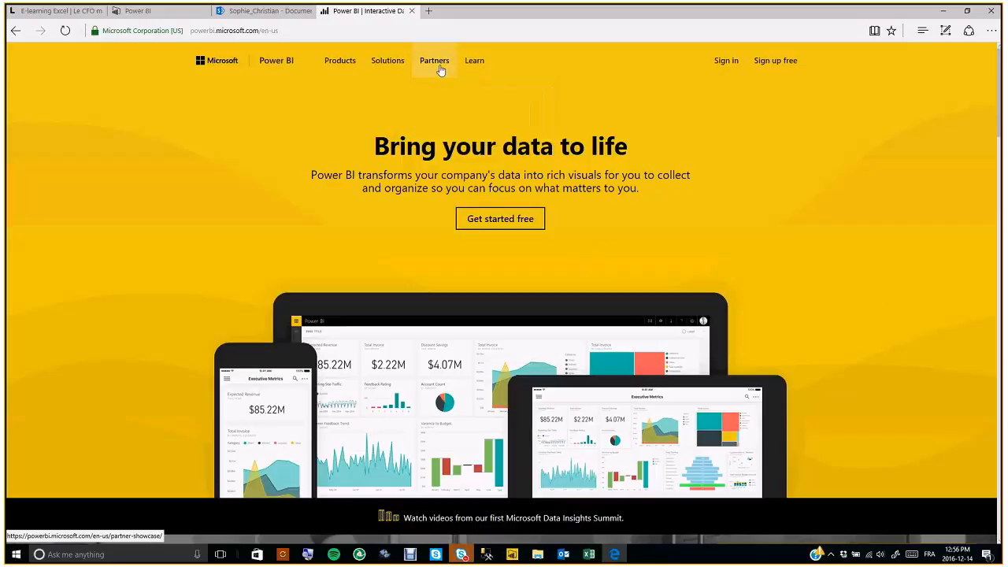
- Open Partners > Partner Showcase and scroll down to the Le CFO masque listing
mouse_move(438, 75)
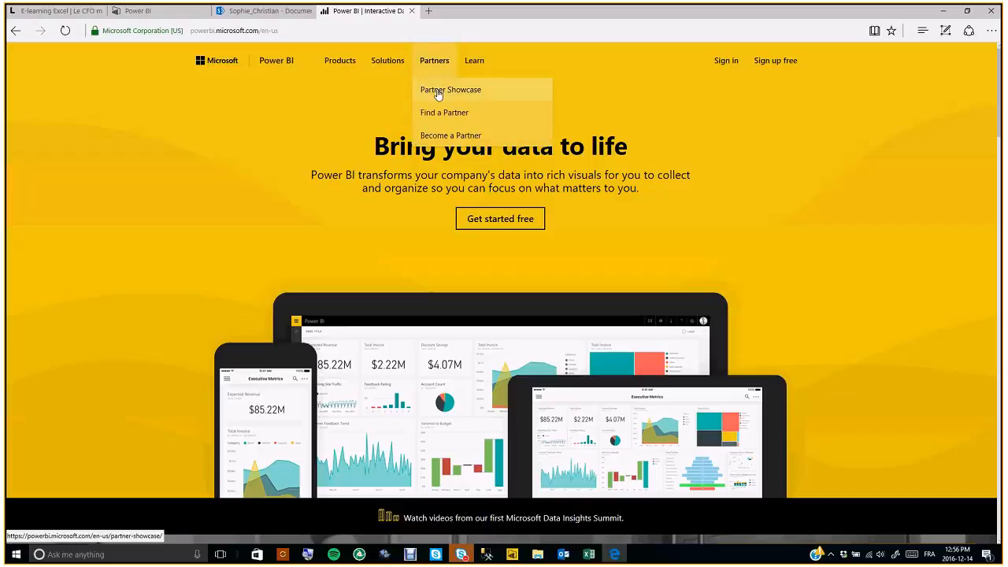
click(438, 91)
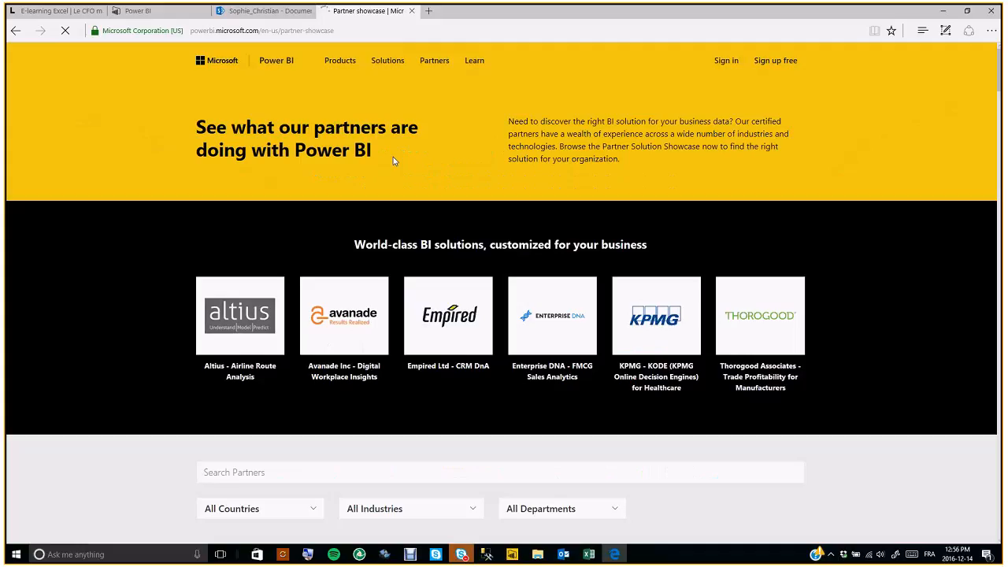
scroll(648, 349, down, 5)
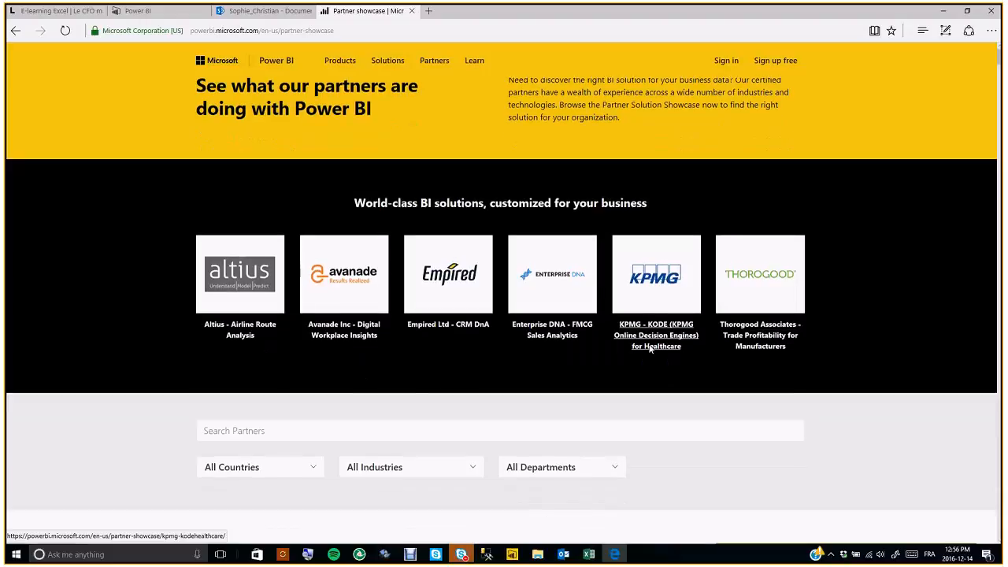
scroll(311, 336, down, 4)
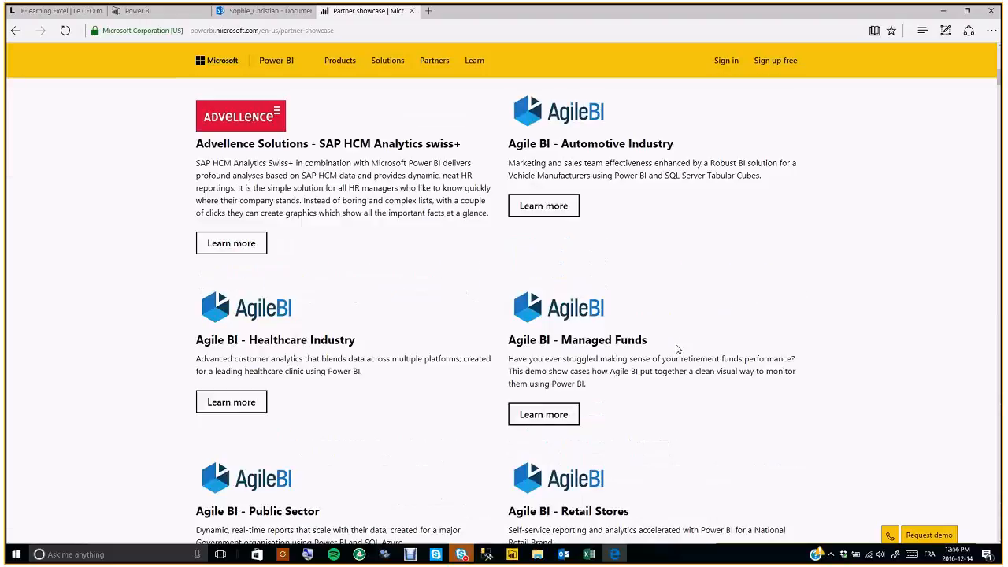
click(999, 187)
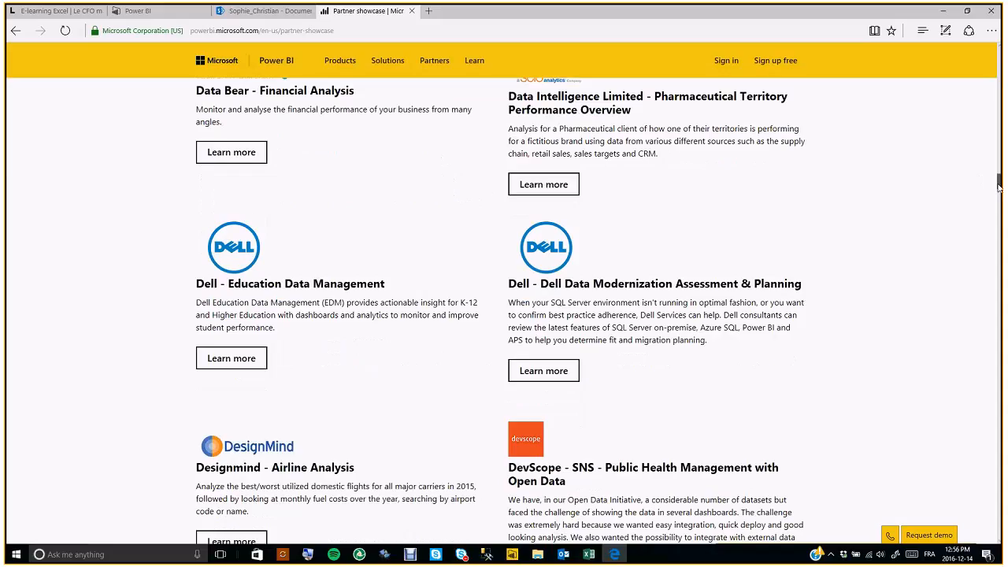
scroll(792, 375, down, 5)
scroll(792, 376, down, 5)
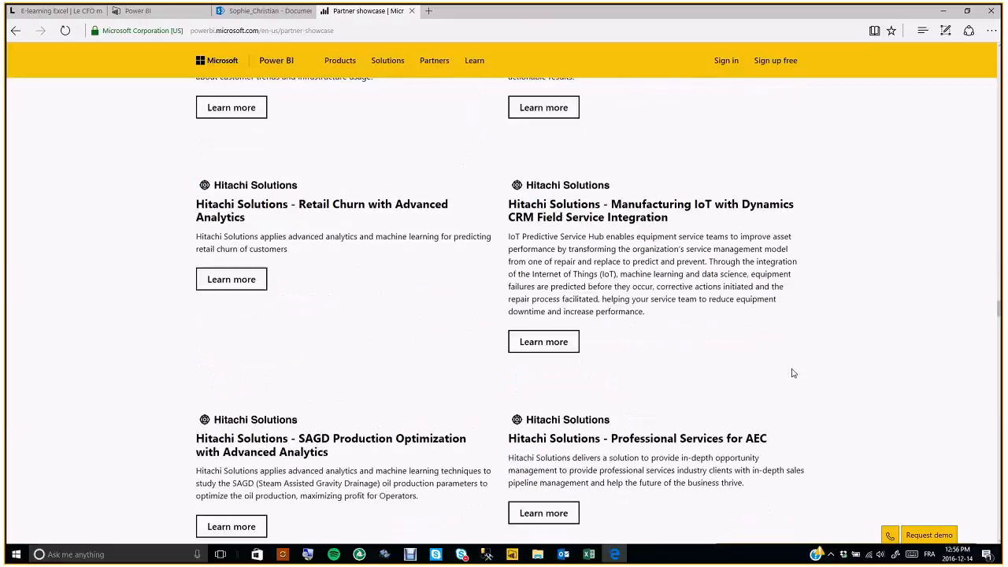
scroll(793, 374, down, 5)
scroll(793, 373, down, 5)
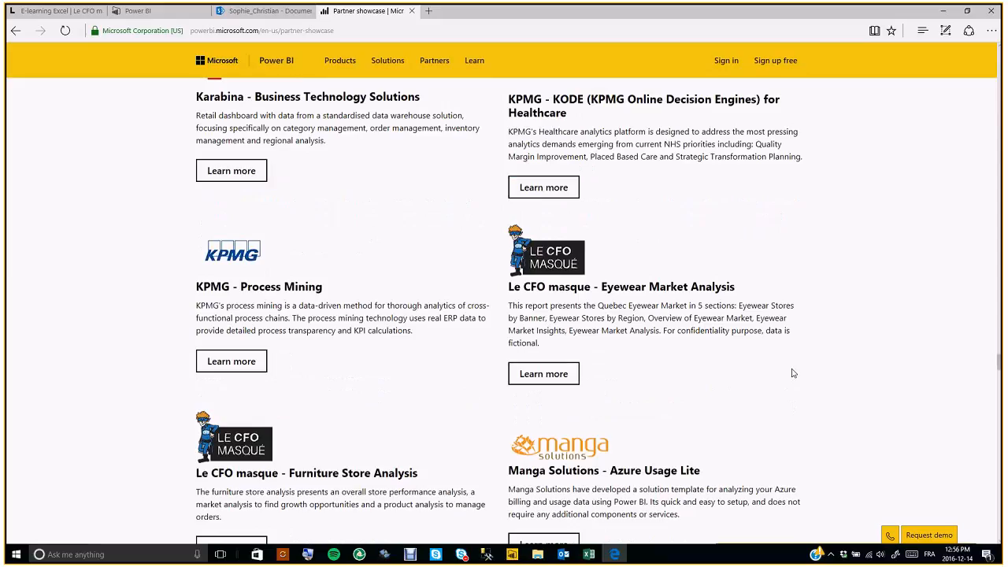
scroll(793, 373, down, 1)
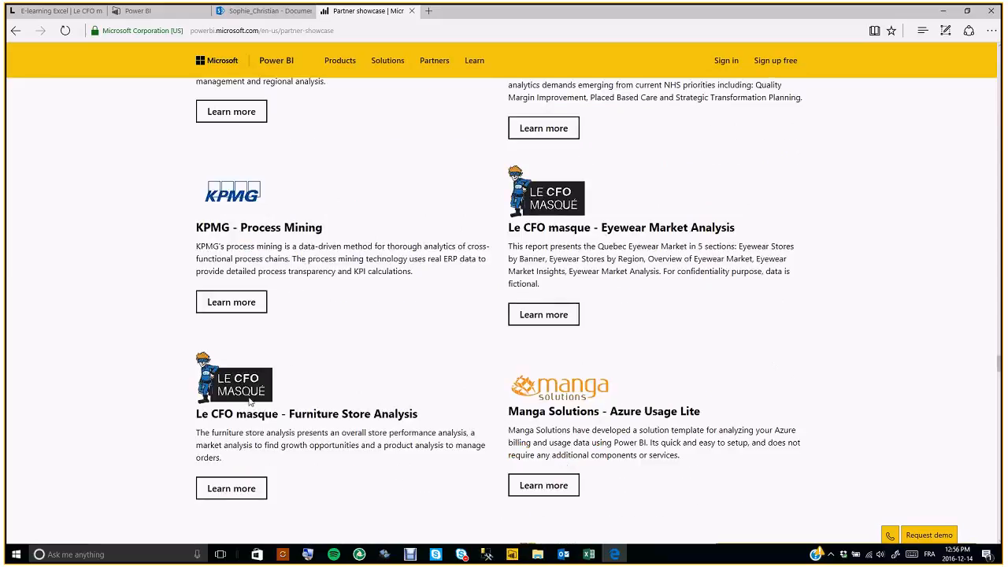
- Open Le CFO masque - Furniture Store Analysis details, preview its report, then close it
click(228, 493)
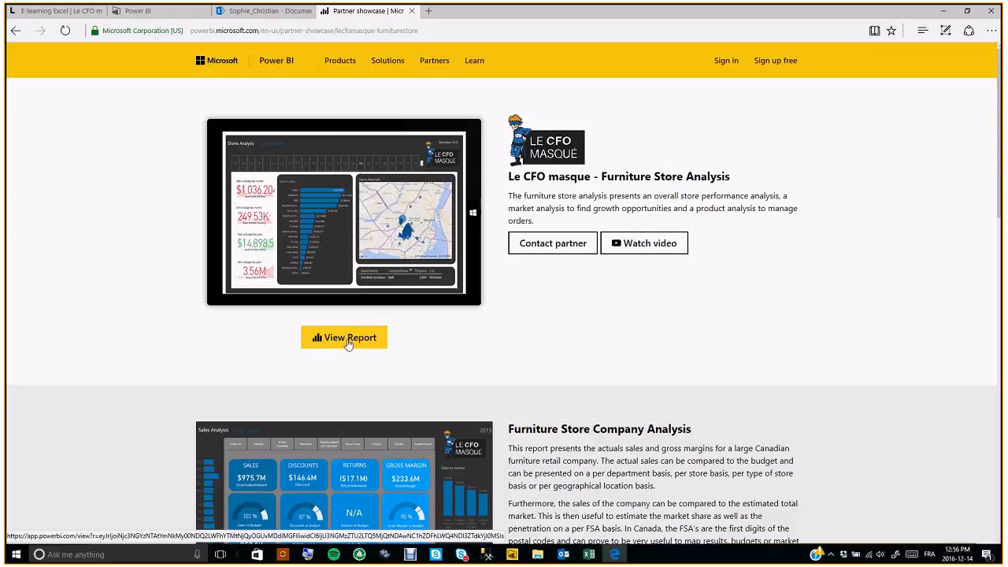
click(348, 339)
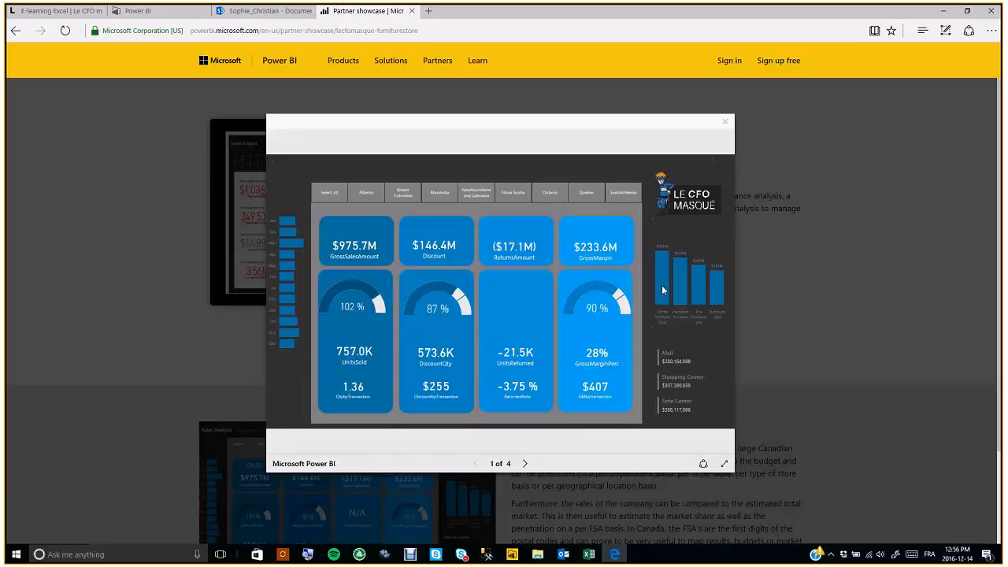
click(725, 123)
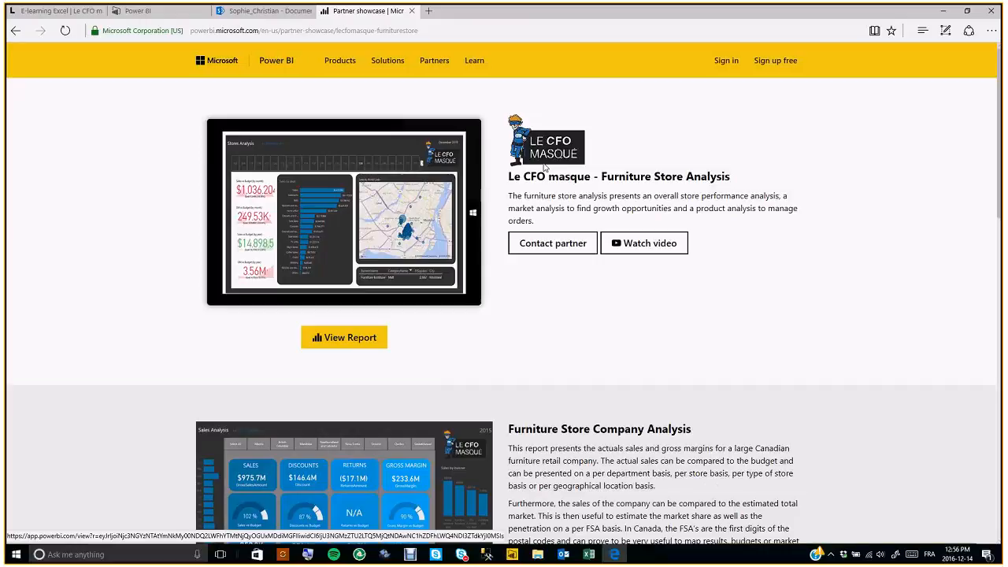
- Return to the E-learning Excel | Le CFO masqué page top, showing the Activités, Blogue, Formations and Boutique menus
click(73, 14)
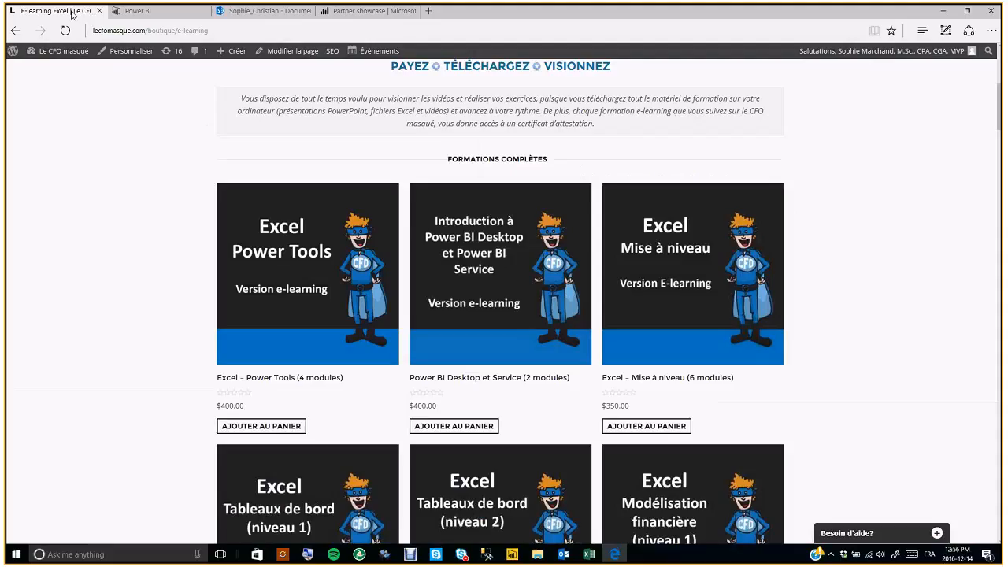
scroll(482, 258, up, 5)
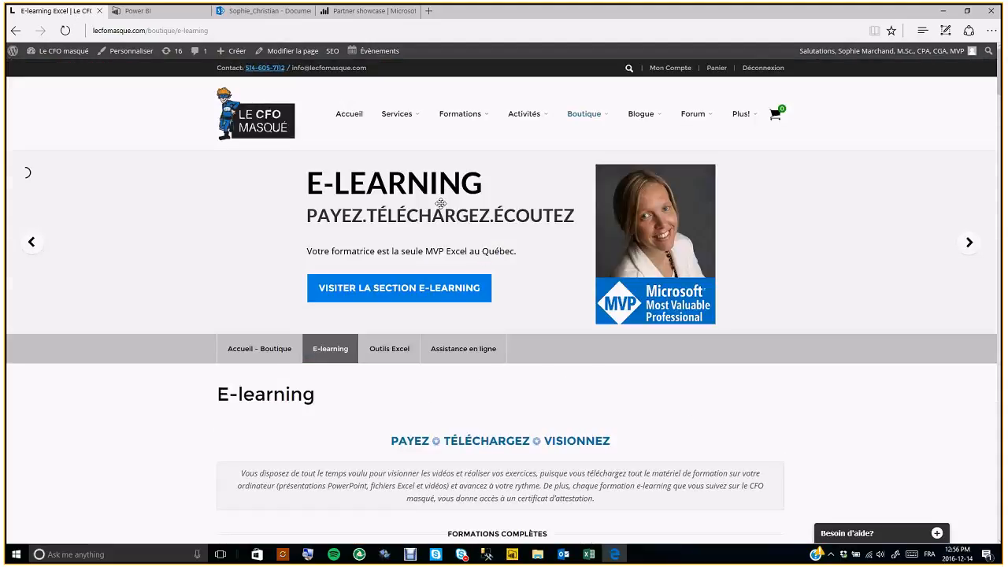
mouse_move(538, 124)
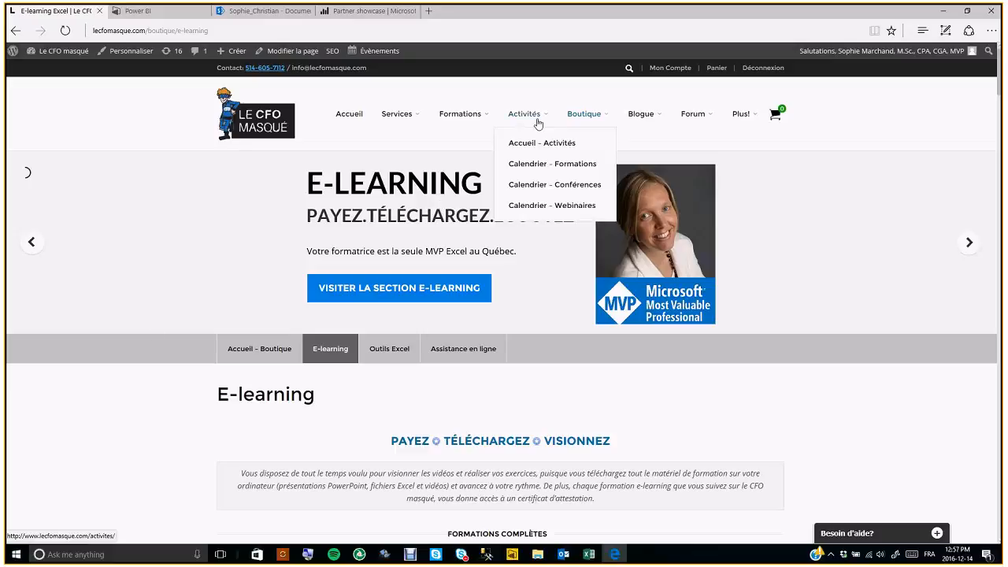
mouse_move(644, 117)
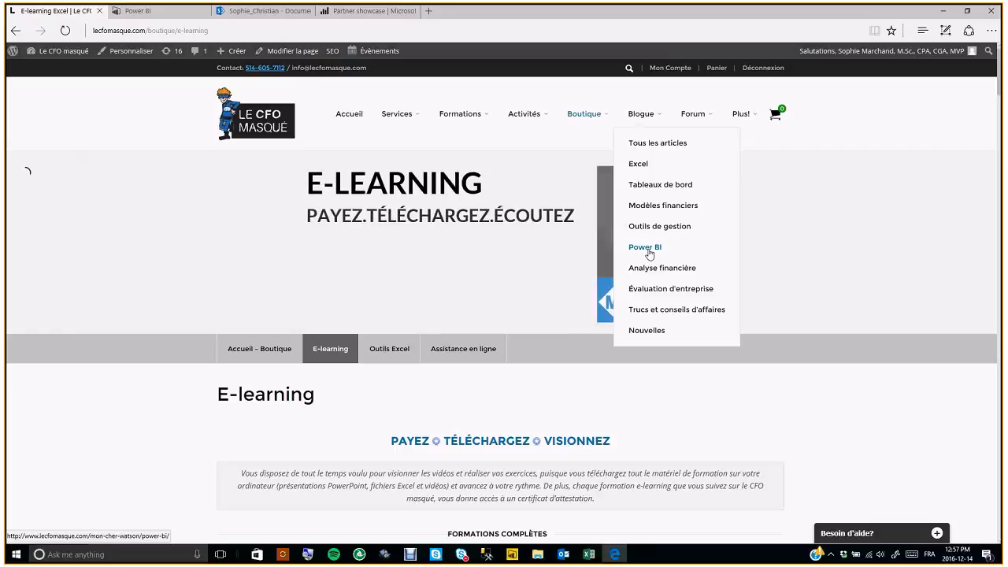
mouse_move(482, 119)
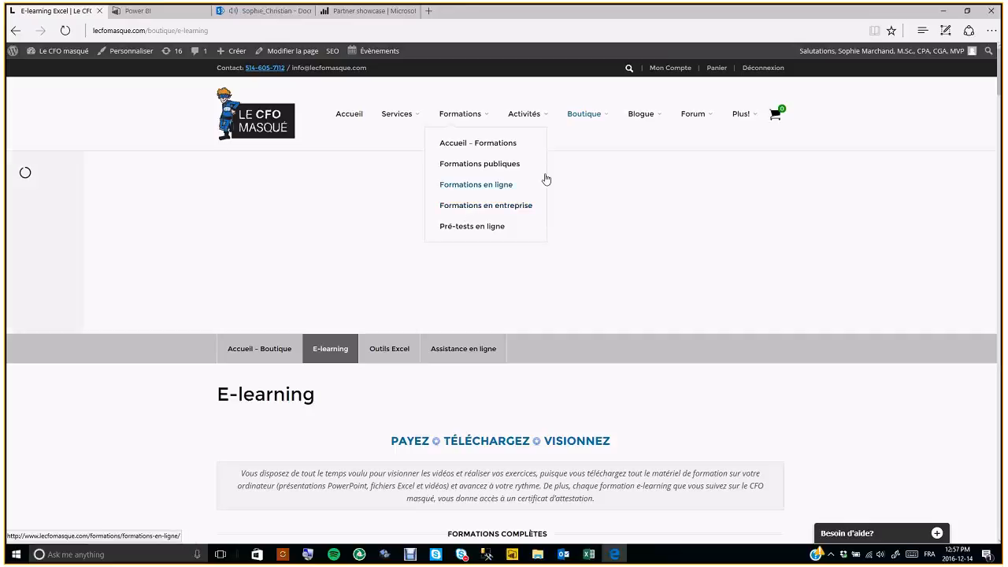
mouse_move(579, 128)
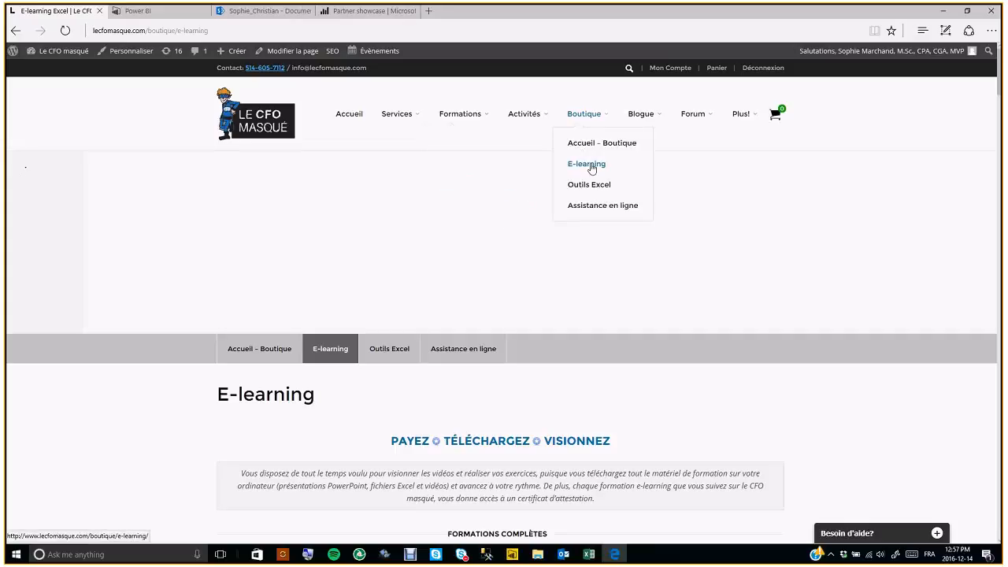